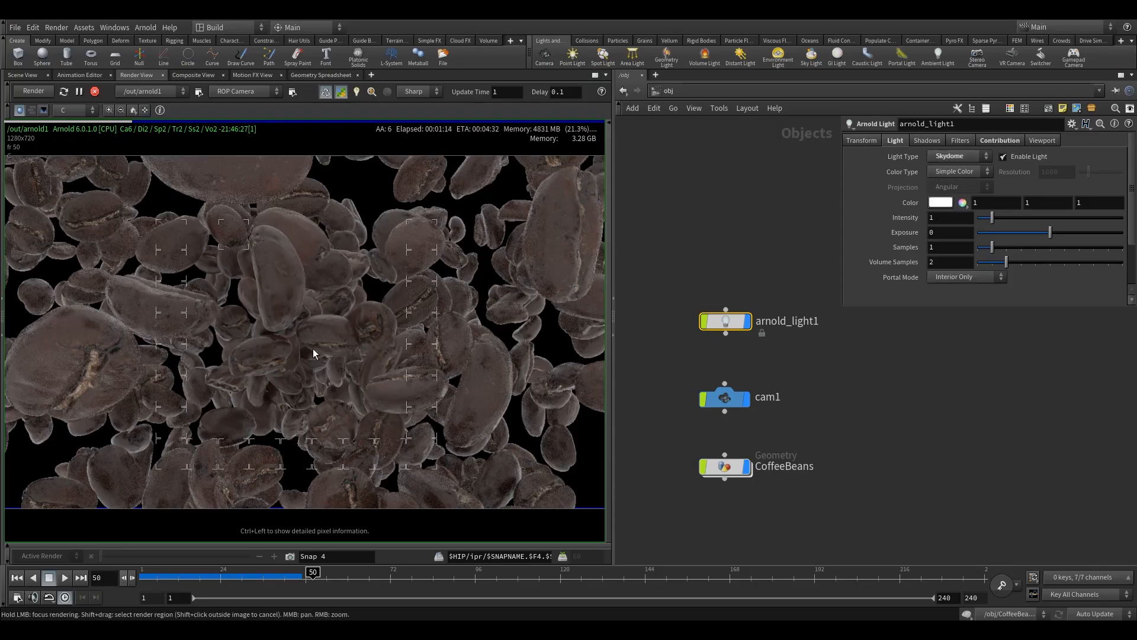
Step: Set the skydome light's color type to Texture
{"action": "left_click", "coordinate": [954, 172]}
{"action": "left_click", "coordinate": [949, 207]}
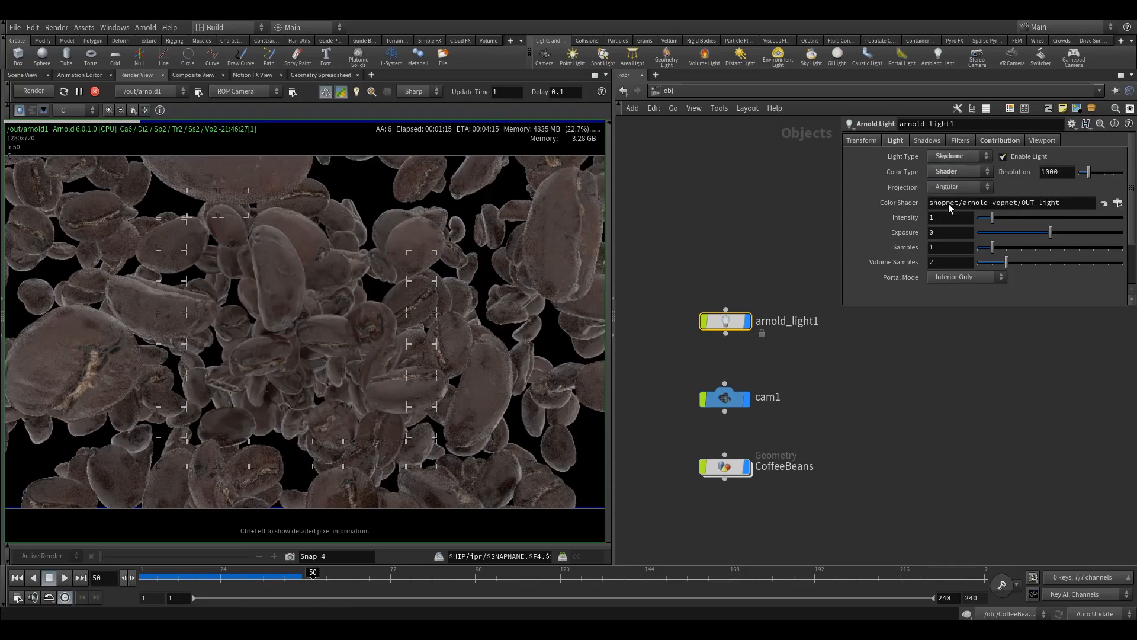
{"action": "left_click", "coordinate": [954, 174]}
{"action": "left_click", "coordinate": [950, 190]}
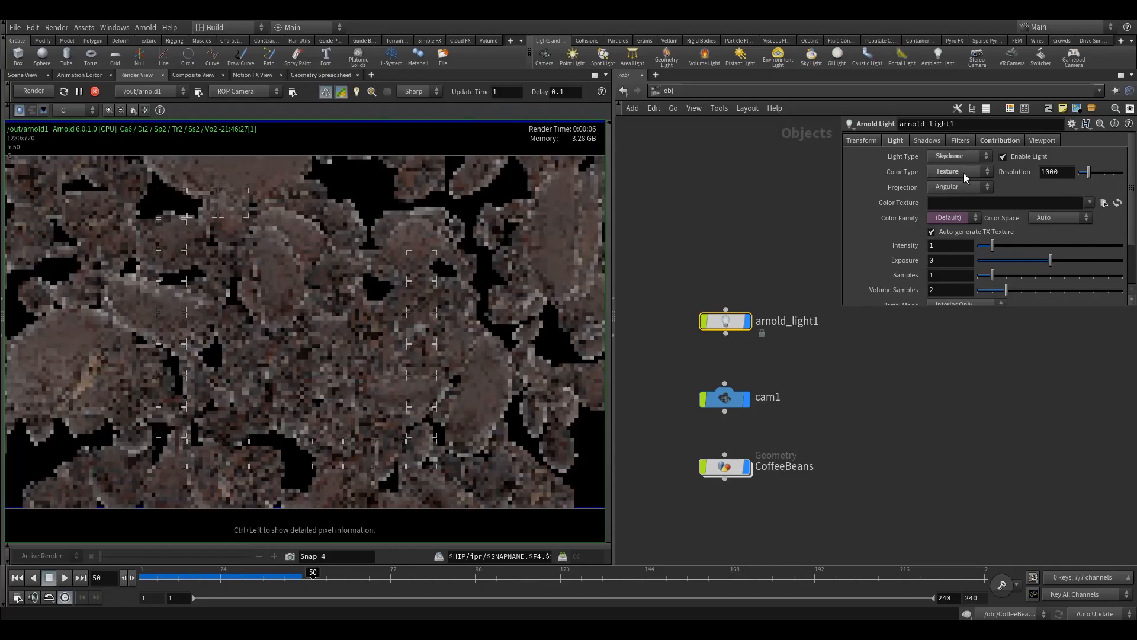
Step: Load HDR.exr from $HIP/HDR/ as the skydome light's color texture and restart the render
{"action": "left_click", "coordinate": [1104, 203]}
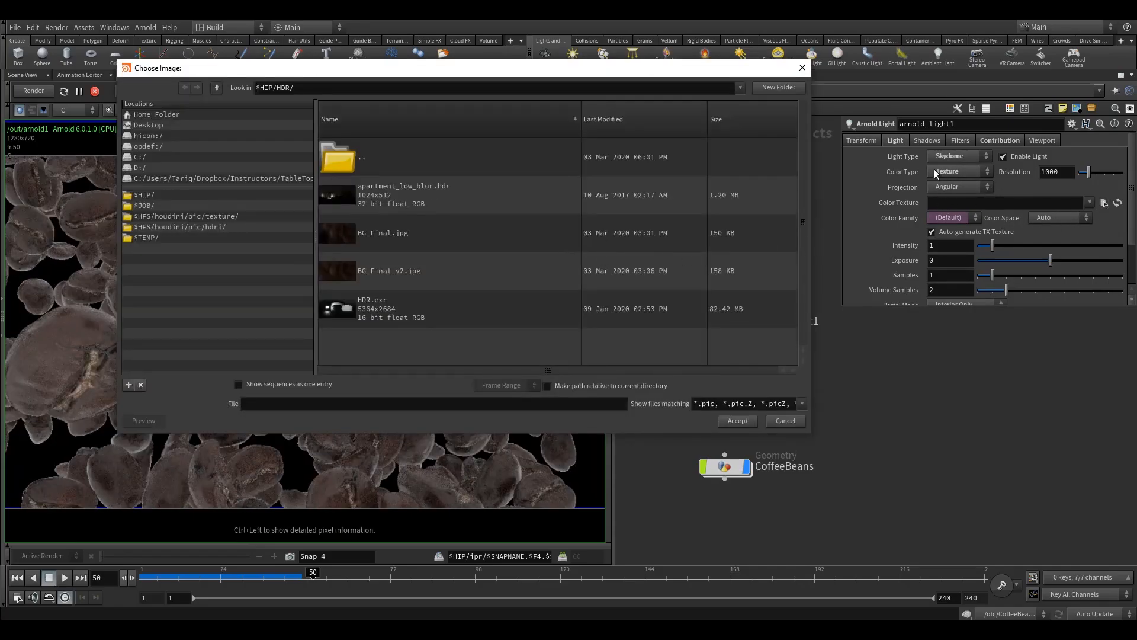
{"action": "left_click", "coordinate": [422, 307]}
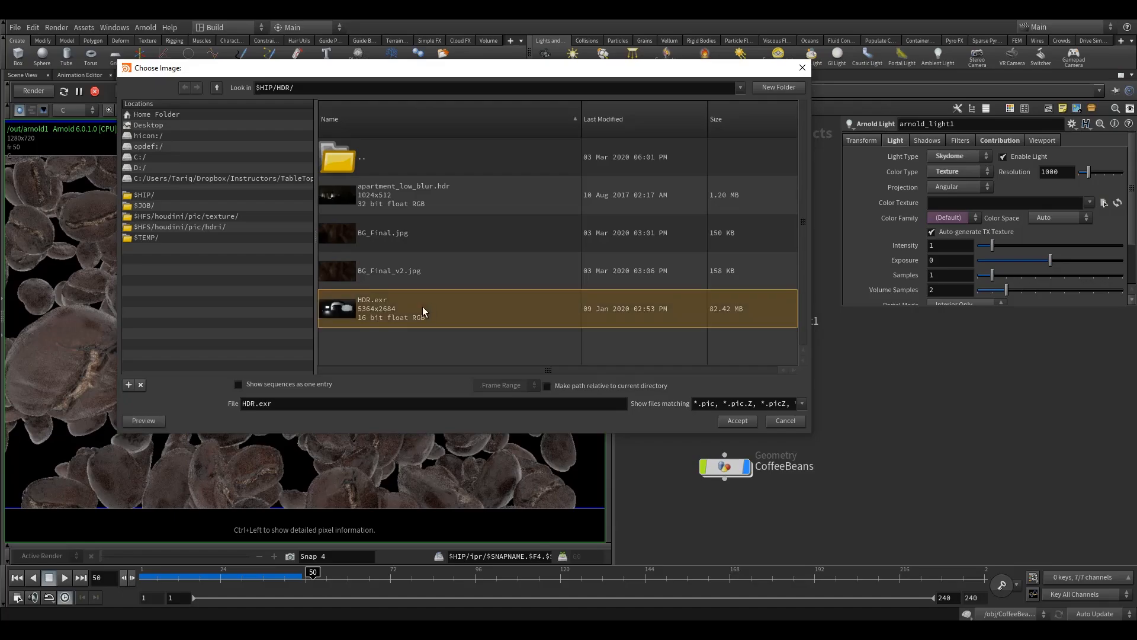
{"action": "left_click", "coordinate": [735, 420]}
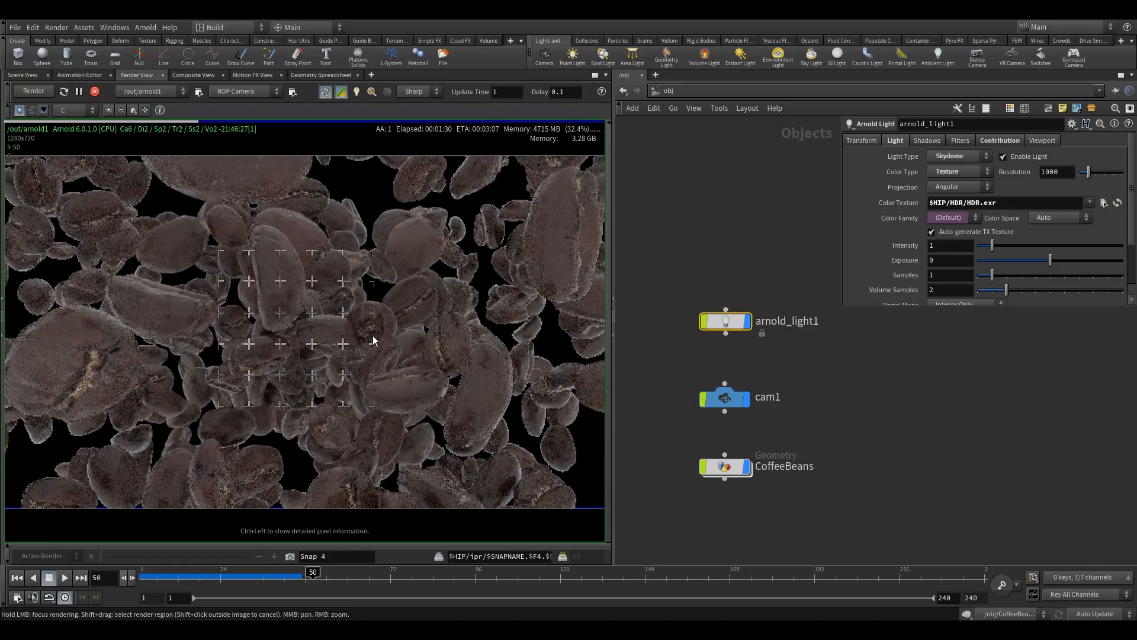
{"action": "left_click", "coordinate": [33, 92]}
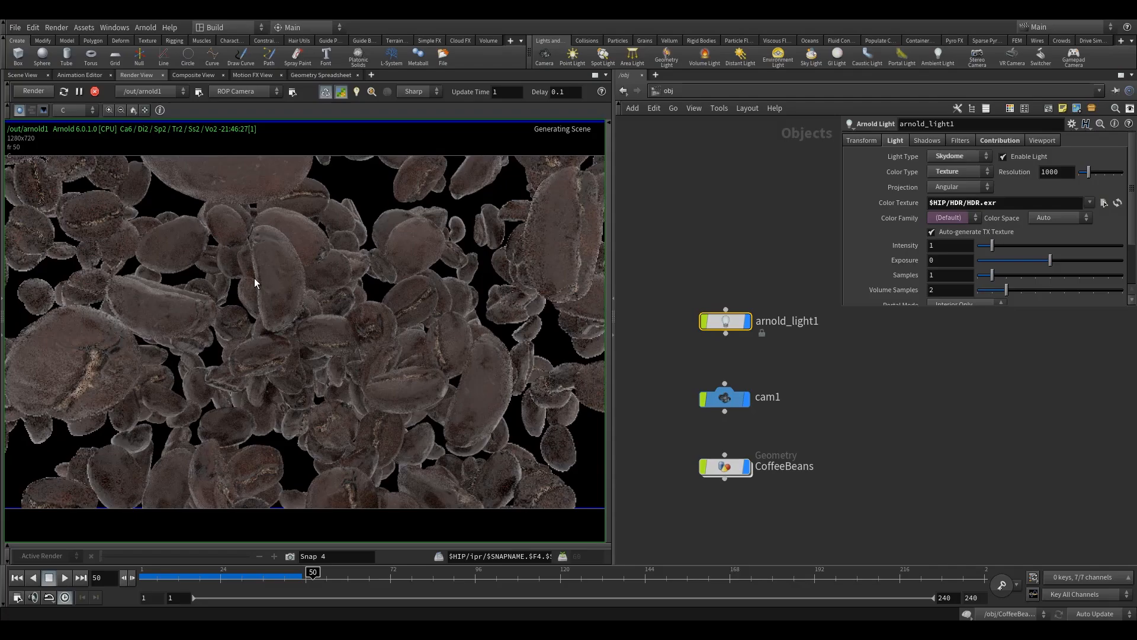
{"action": "middle_click_drag", "start_coordinate": [292, 272], "coordinate": [407, 325]}
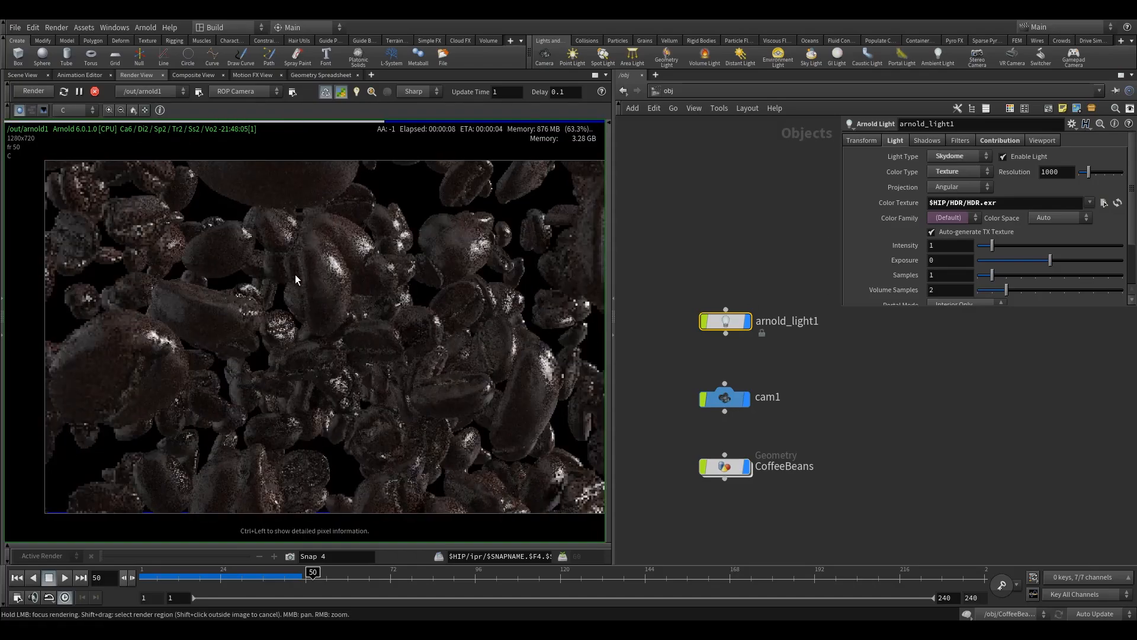
Step: Rotate the skydome light -90 degrees about the Y axis
{"action": "left_click", "coordinate": [863, 140]}
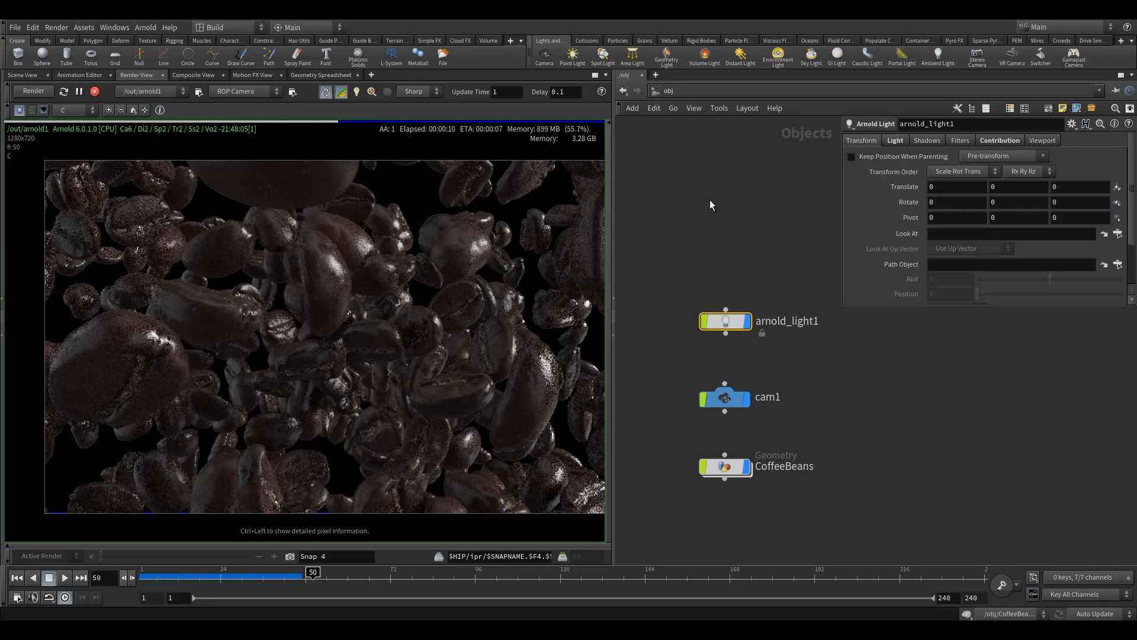
{"action": "left_click", "coordinate": [1017, 206]}
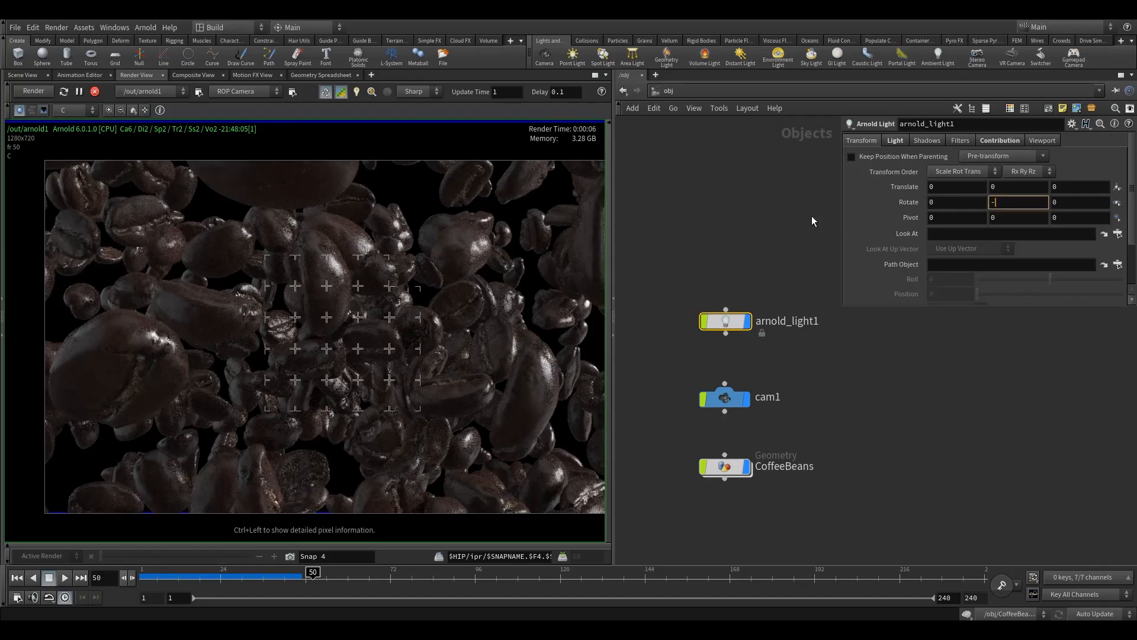
{"action": "type", "text": "-90"}
{"action": "key", "text": "Return"}
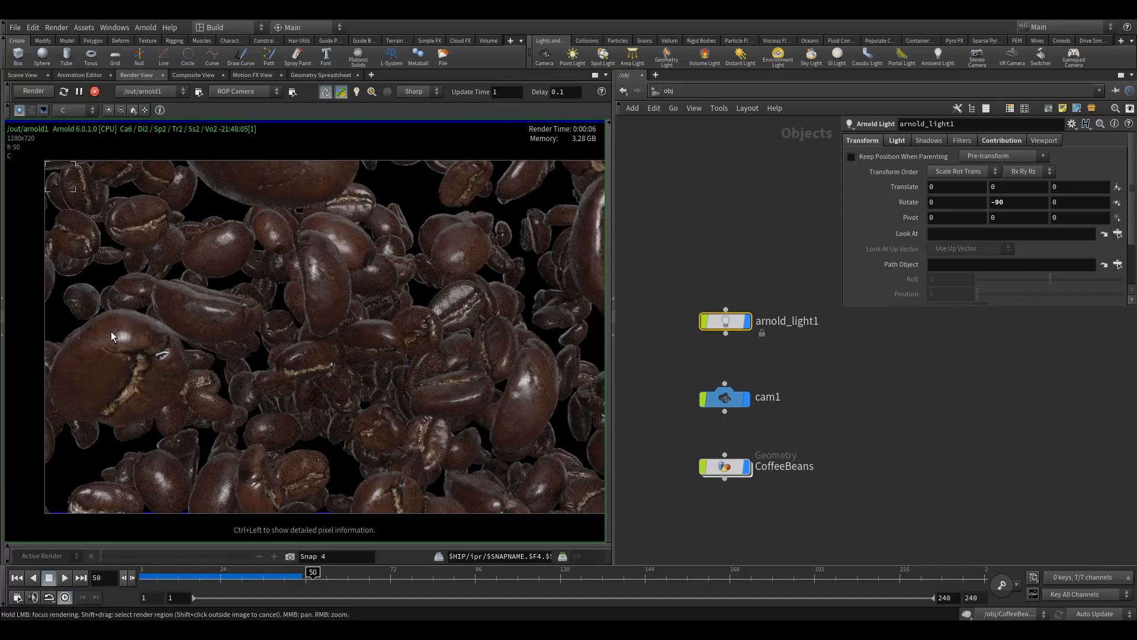
{"action": "mouse_move", "coordinate": [422, 332]}
{"action": "middle_mouse_down"}
{"action": "mouse_move", "coordinate": [395, 334]}
{"action": "mouse_move", "coordinate": [422, 324]}
{"action": "middle_mouse_up"}
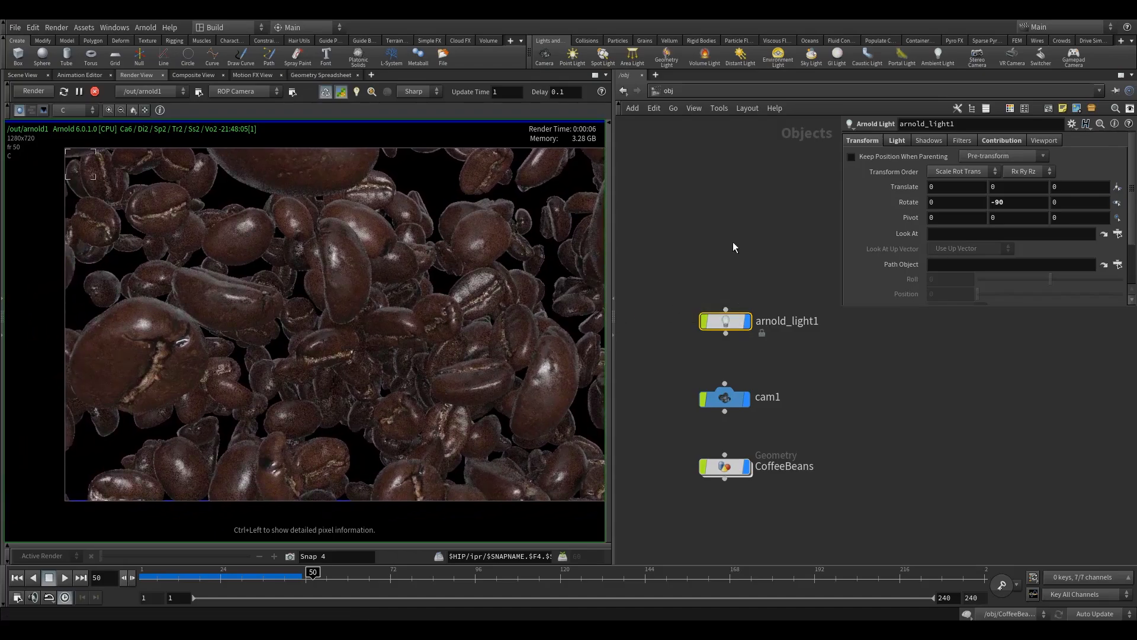
Step: Go to the mat network and open the coffee_bean_1 material's node graph
{"action": "left_click", "coordinate": [673, 108]}
{"action": "left_click", "coordinate": [702, 136]}
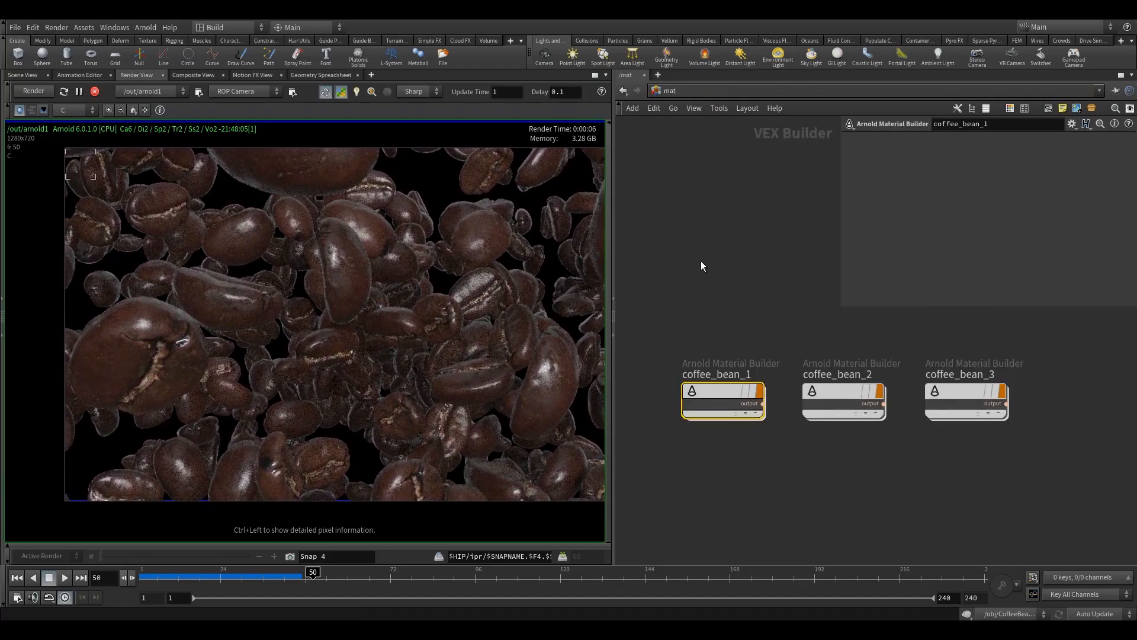
{"action": "middle_click_drag", "start_coordinate": [711, 302], "coordinate": [772, 298]}
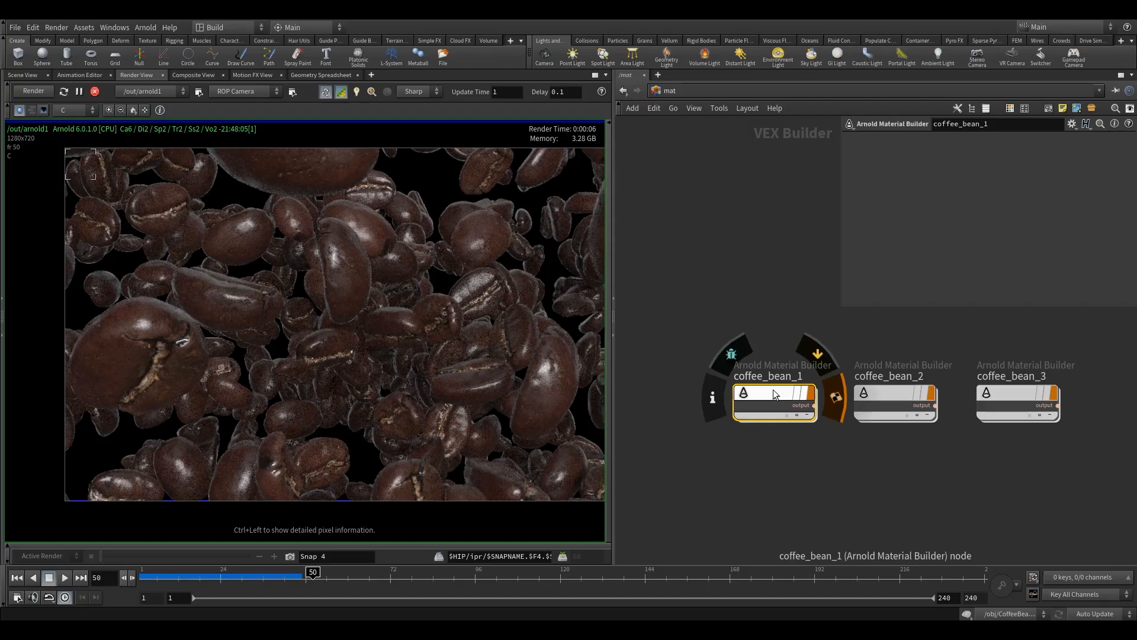
{"action": "double_click", "coordinate": [773, 391]}
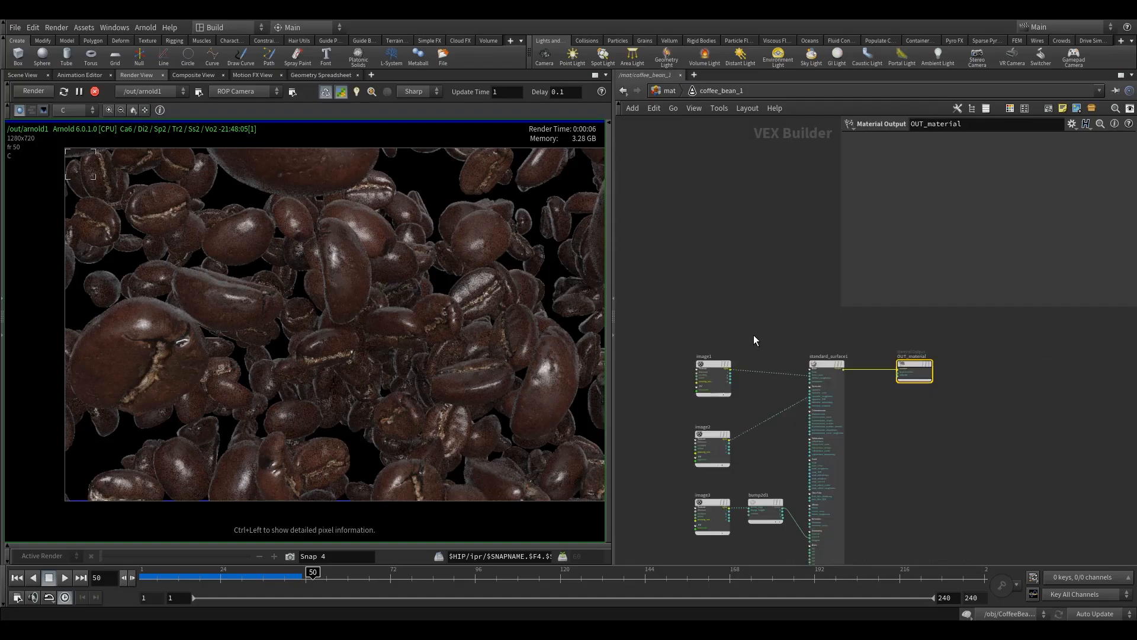
{"action": "middle_click_drag", "start_coordinate": [753, 335], "coordinate": [761, 288]}
{"action": "middle_click_drag", "start_coordinate": [771, 436], "coordinate": [720, 364]}
{"action": "middle_click_drag", "start_coordinate": [716, 440], "coordinate": [764, 444]}
{"action": "scroll", "coordinate": [762, 385], "scroll_direction": "up", "scroll_amount": 3}
{"action": "middle_click_drag", "start_coordinate": [740, 402], "coordinate": [759, 408]}
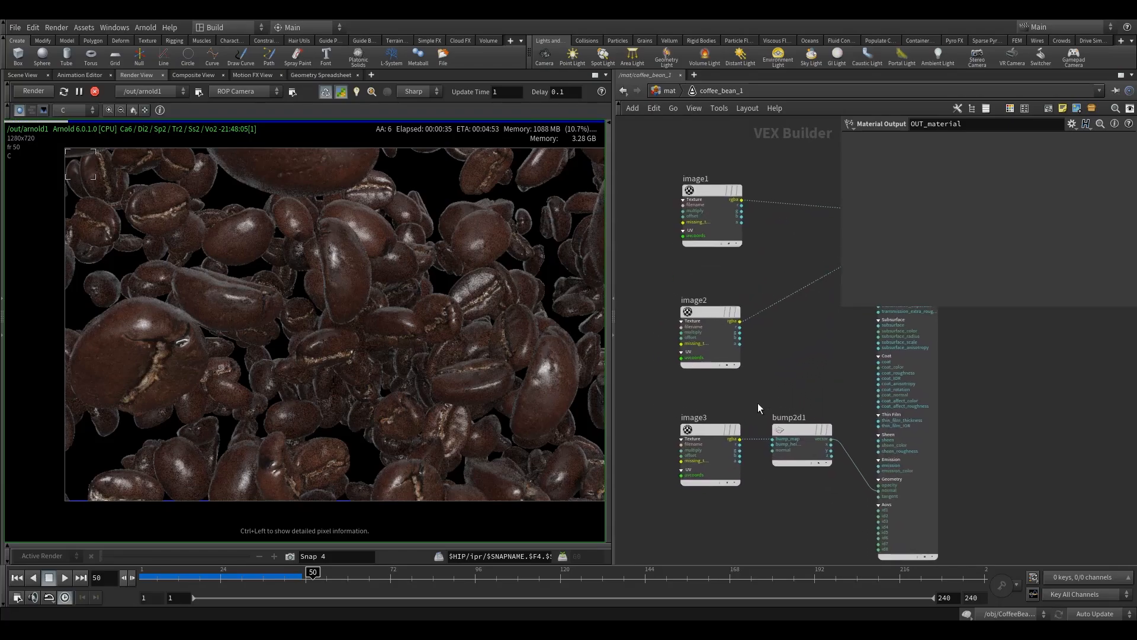
Step: Examine the displacement texture settings of image3 and the bump height settings of bump2d1
{"action": "left_click", "coordinate": [716, 448]}
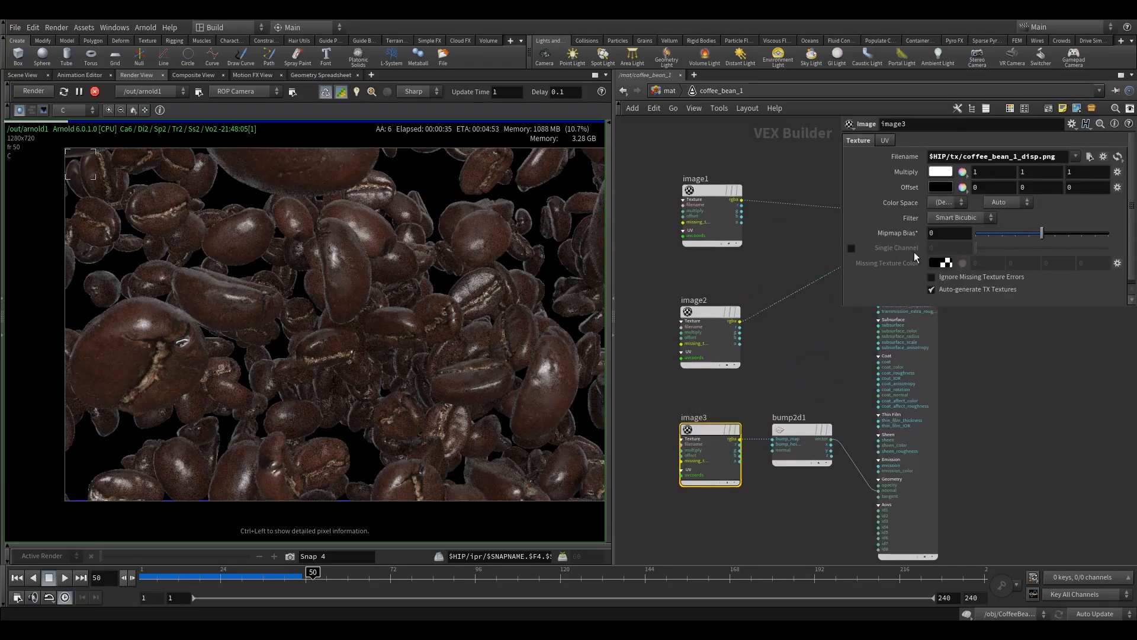
{"action": "left_click", "coordinate": [798, 431]}
{"action": "middle_click_drag", "start_coordinate": [806, 364], "coordinate": [748, 374]}
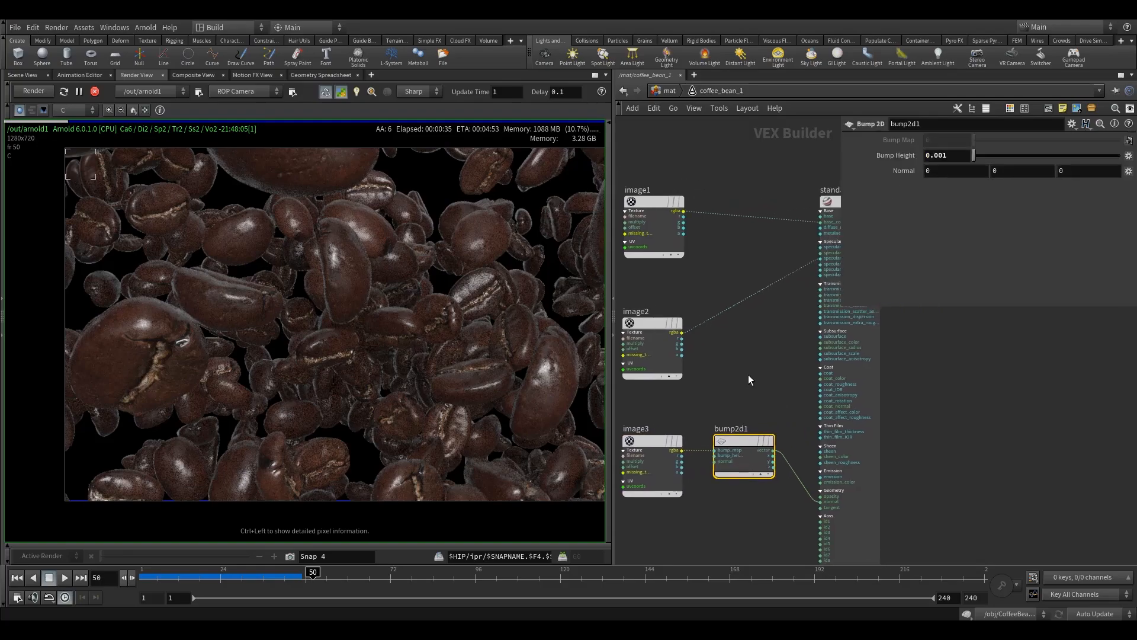
{"action": "left_click", "coordinate": [655, 441]}
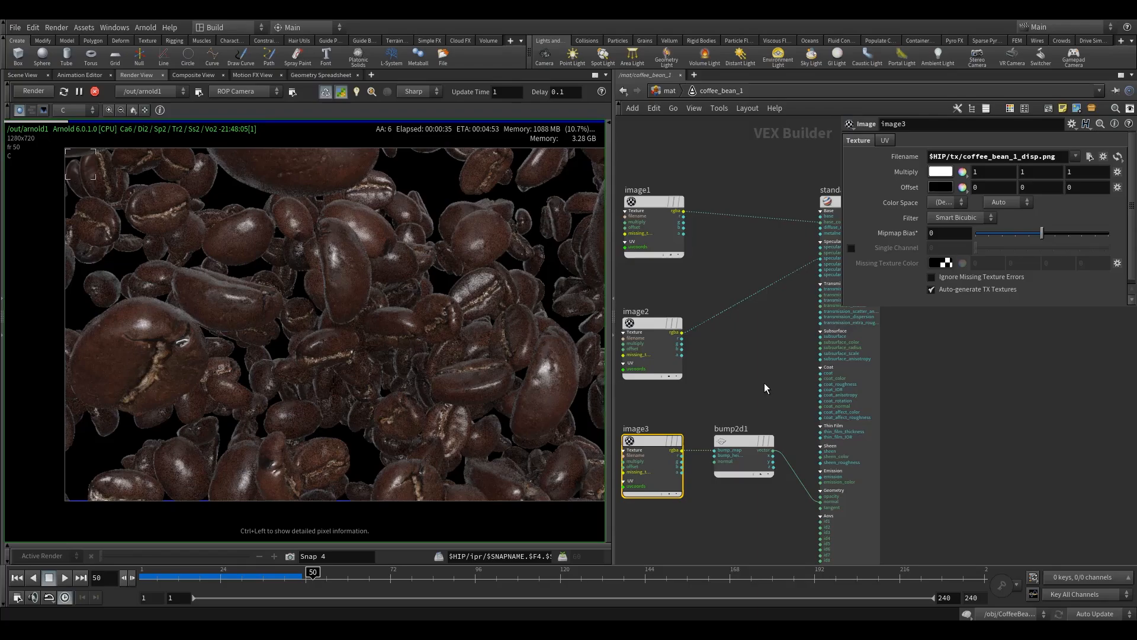
{"action": "mouse_move", "coordinate": [655, 449]}
{"action": "middle_click_drag", "start_coordinate": [764, 330], "coordinate": [761, 447]}
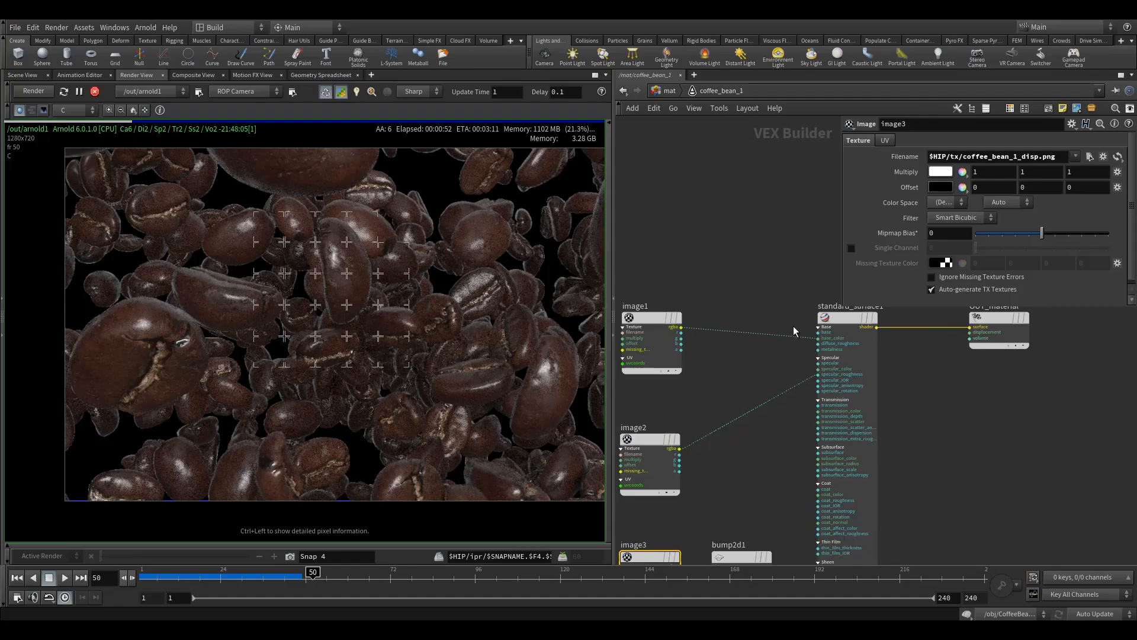
Step: Move the standard_surface1 and bump2d1 nodes slightly closer to the image nodes
{"action": "left_click_drag", "start_coordinate": [840, 318], "coordinate": [821, 318]}
{"action": "middle_click_drag", "start_coordinate": [742, 461], "coordinate": [781, 374]}
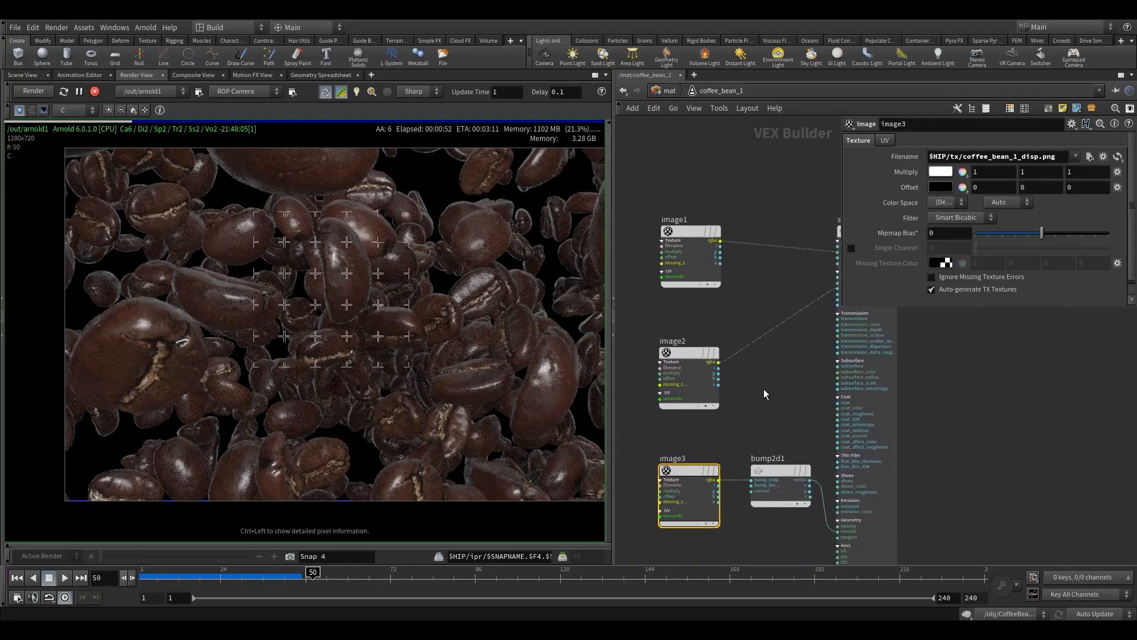
{"action": "left_click_drag", "start_coordinate": [790, 464], "coordinate": [777, 464]}
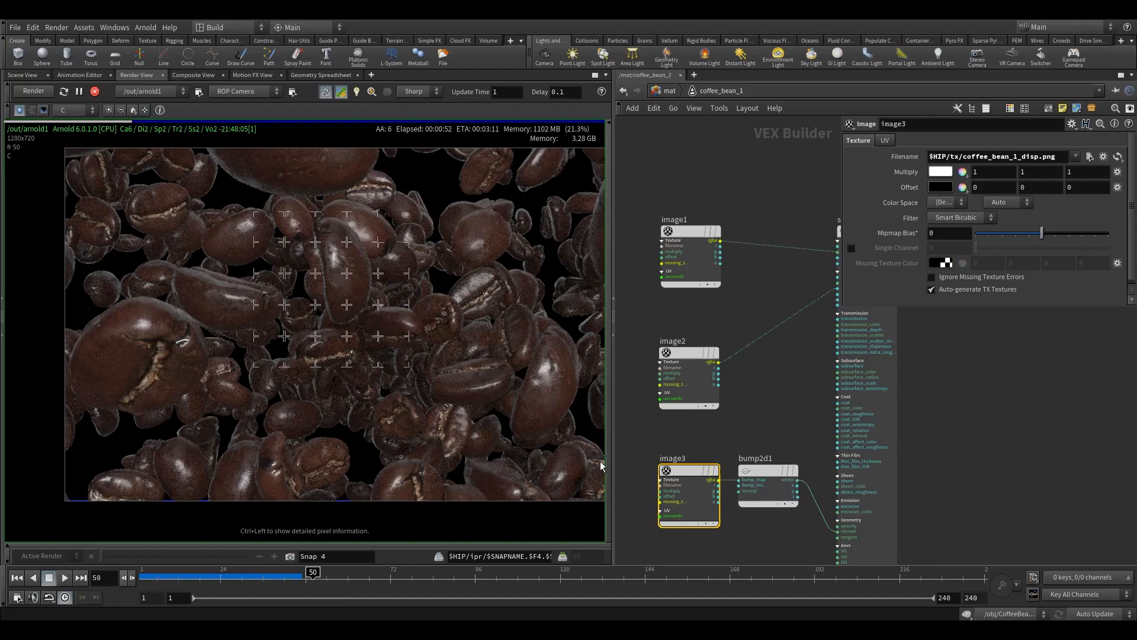
Step: Connect image3's rgba output directly to the surface input of OUT_material to preview the displacement map
{"action": "middle_click_drag", "start_coordinate": [802, 426], "coordinate": [735, 459]}
{"action": "left_click", "coordinate": [708, 498]}
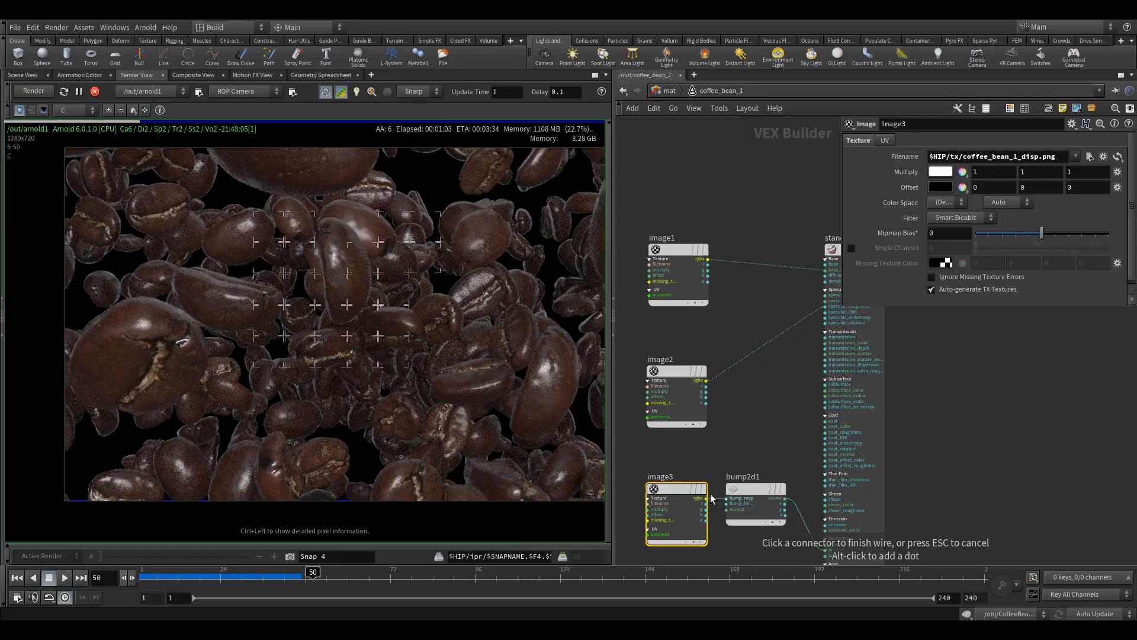
{"action": "middle_click_drag", "start_coordinate": [777, 378], "coordinate": [711, 473]}
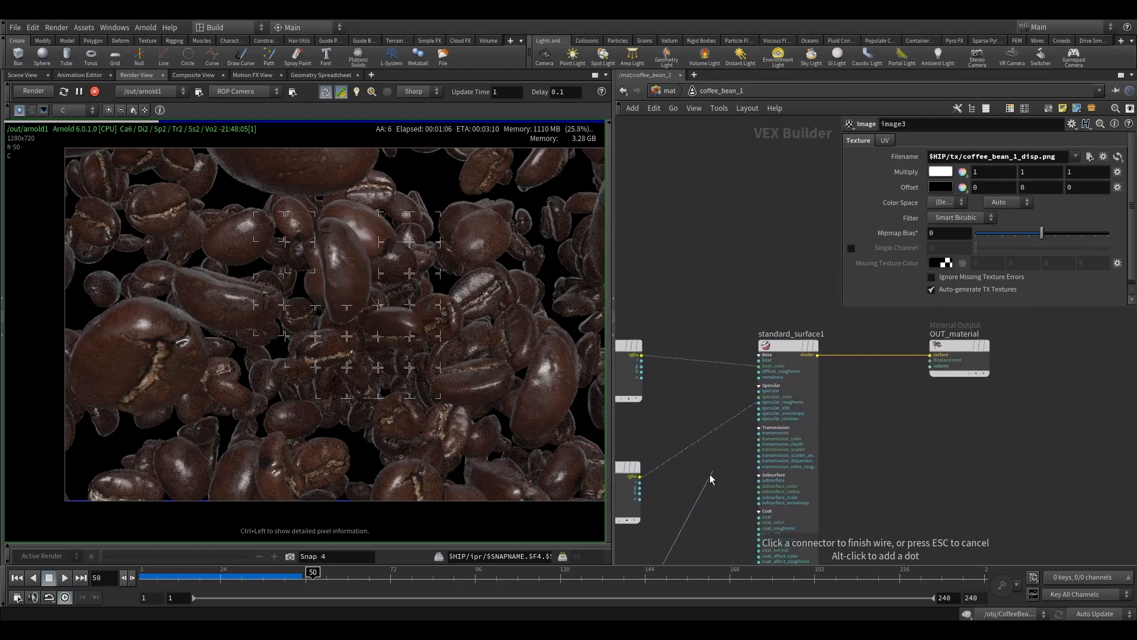
{"action": "left_click", "coordinate": [922, 355]}
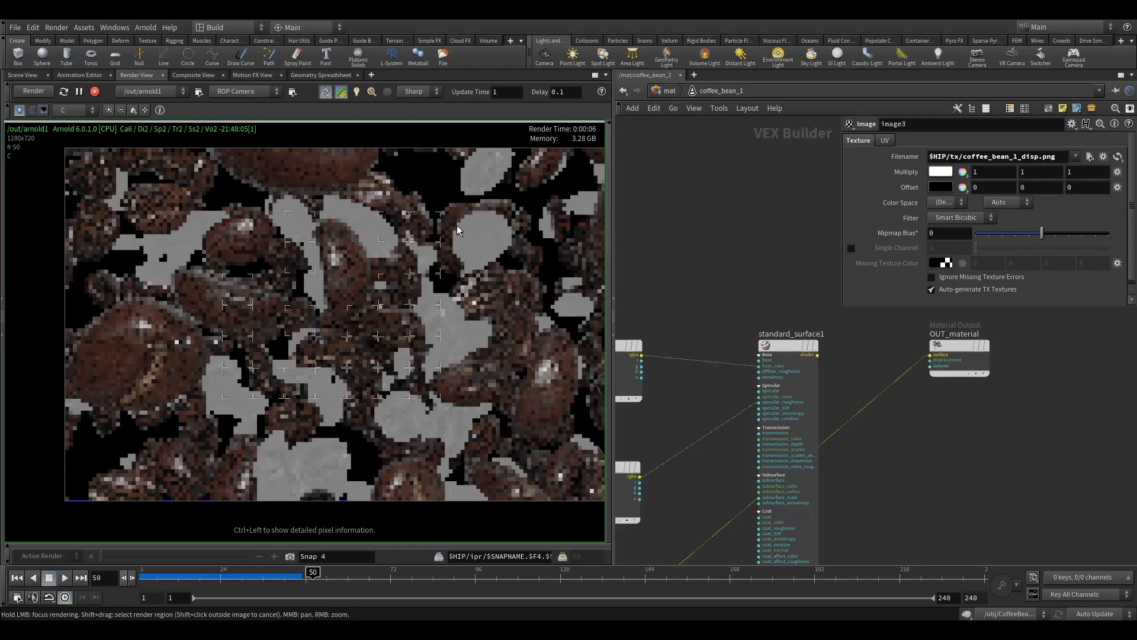
Step: Restart the render and examine the displacement map close up on the coffee beans
{"action": "scroll", "coordinate": [476, 255], "scroll_direction": "up", "scroll_amount": 2}
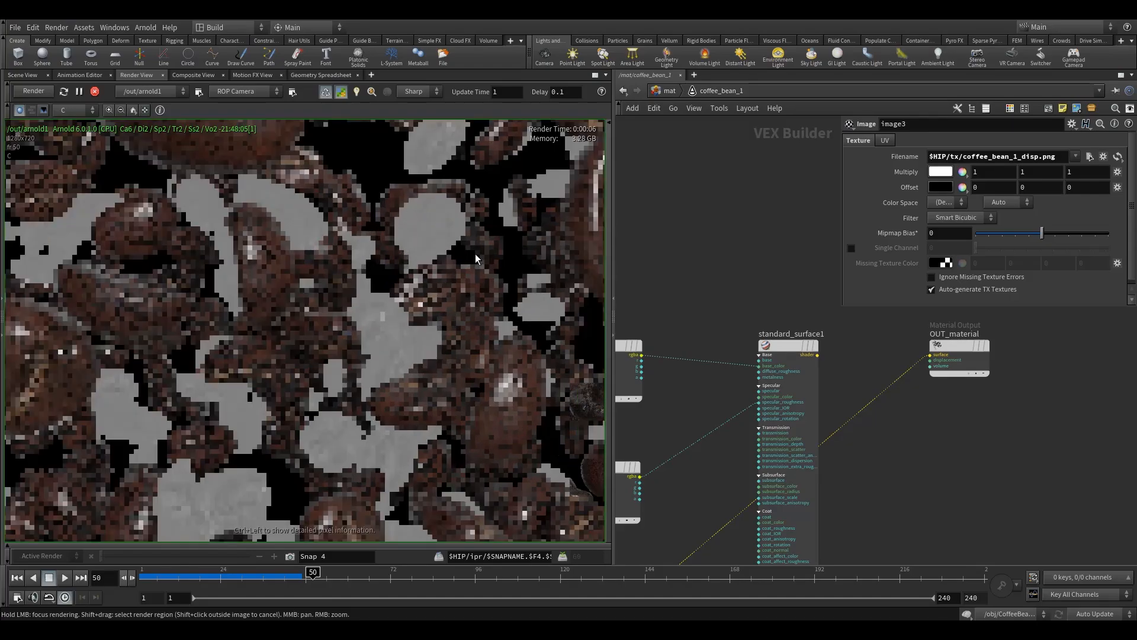
{"action": "middle_click_drag", "start_coordinate": [206, 514], "coordinate": [239, 415]}
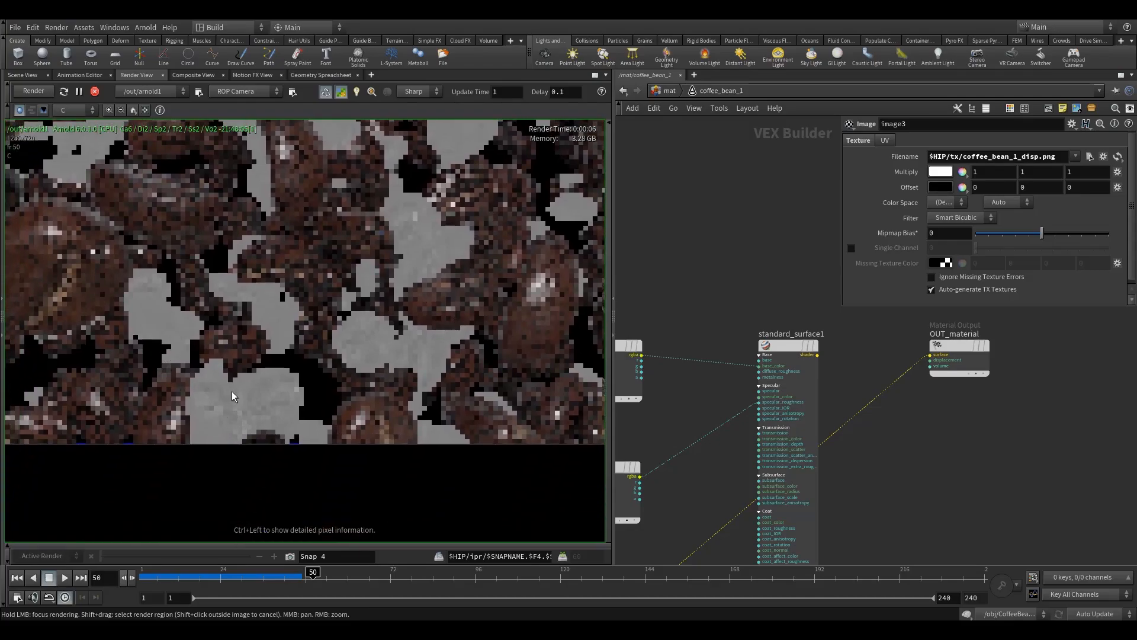
{"action": "middle_click_drag", "start_coordinate": [232, 391], "coordinate": [271, 456]}
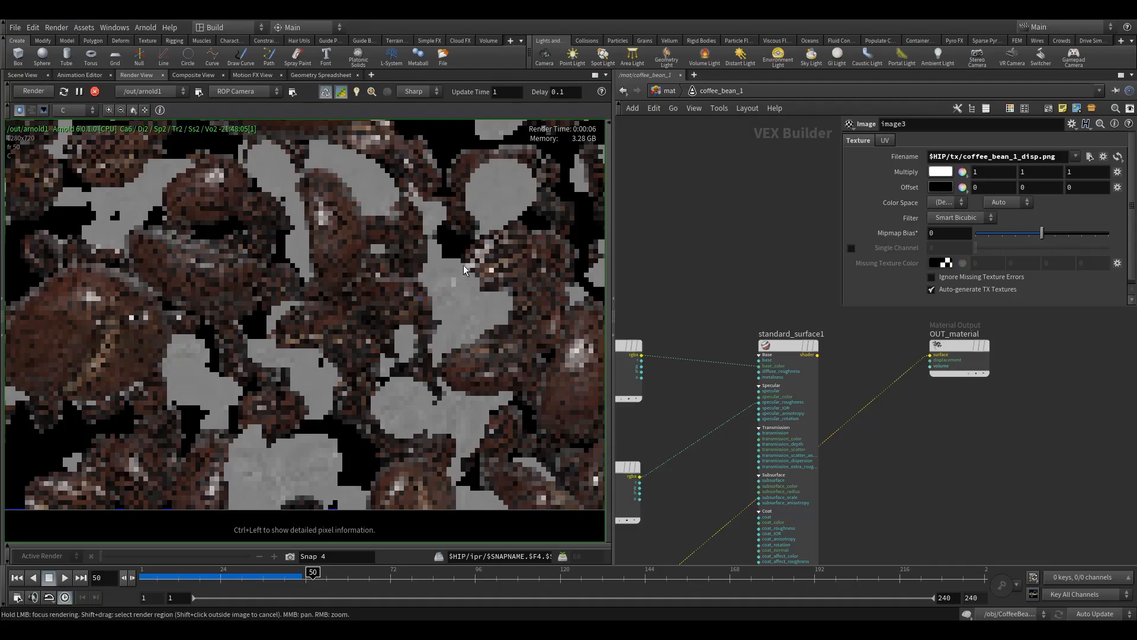
{"action": "middle_click_drag", "start_coordinate": [137, 149], "coordinate": [113, 197]}
{"action": "left_click", "coordinate": [42, 92]}
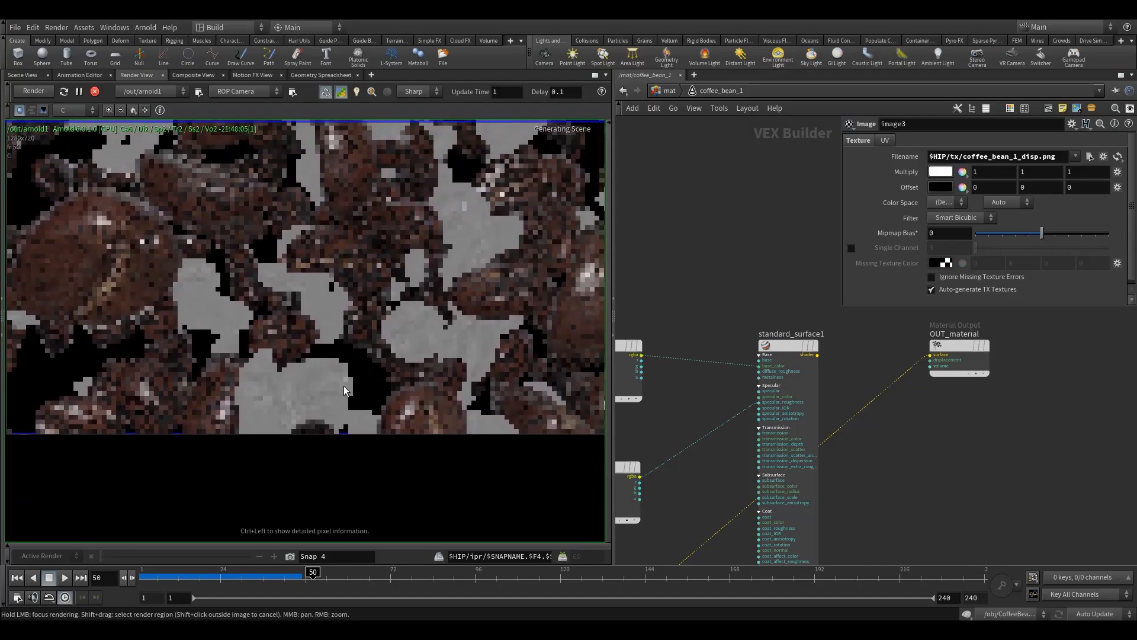
{"action": "middle_click_drag", "start_coordinate": [379, 302], "coordinate": [405, 343]}
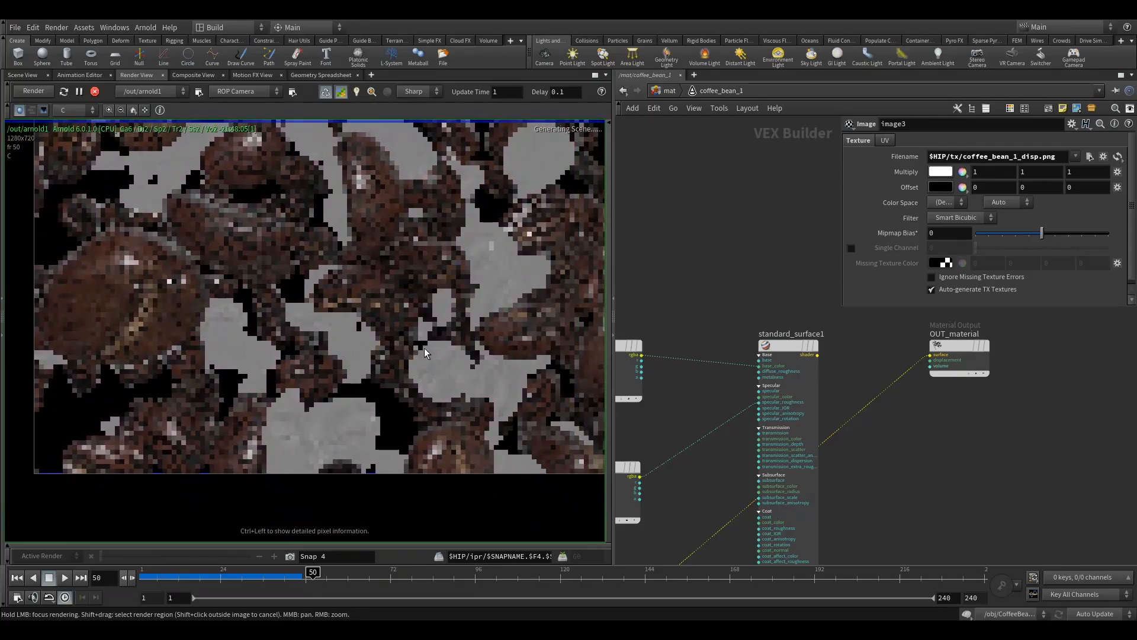
{"action": "middle_click_drag", "start_coordinate": [481, 349], "coordinate": [443, 305]}
{"action": "scroll", "coordinate": [267, 390], "scroll_direction": "up", "scroll_amount": 4}
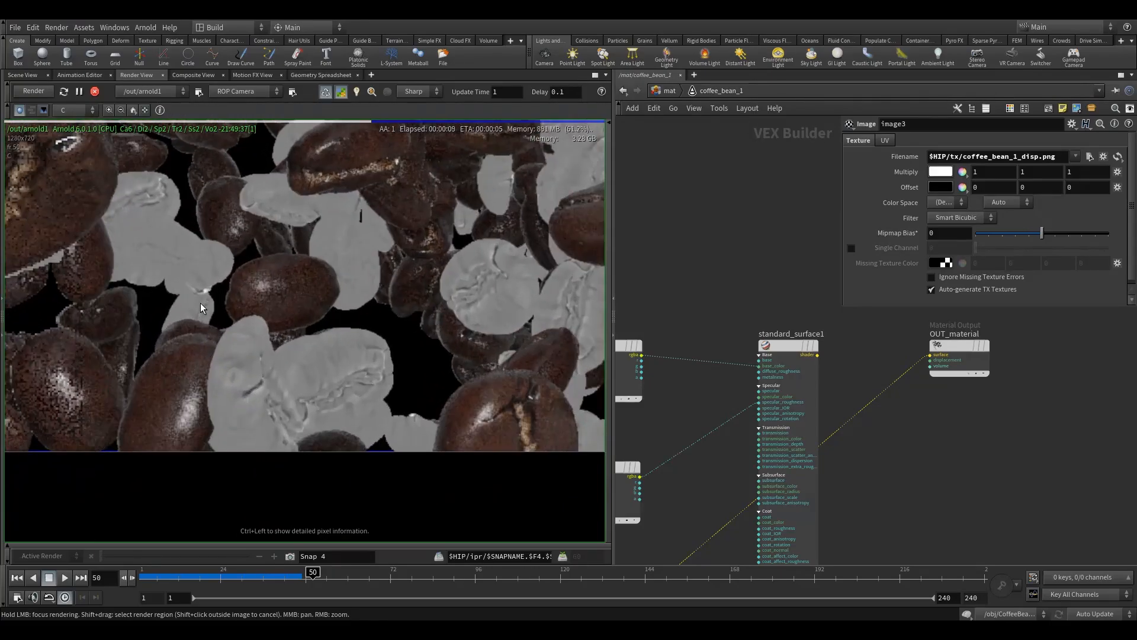
{"action": "scroll", "coordinate": [254, 360], "scroll_direction": "up", "scroll_amount": 2}
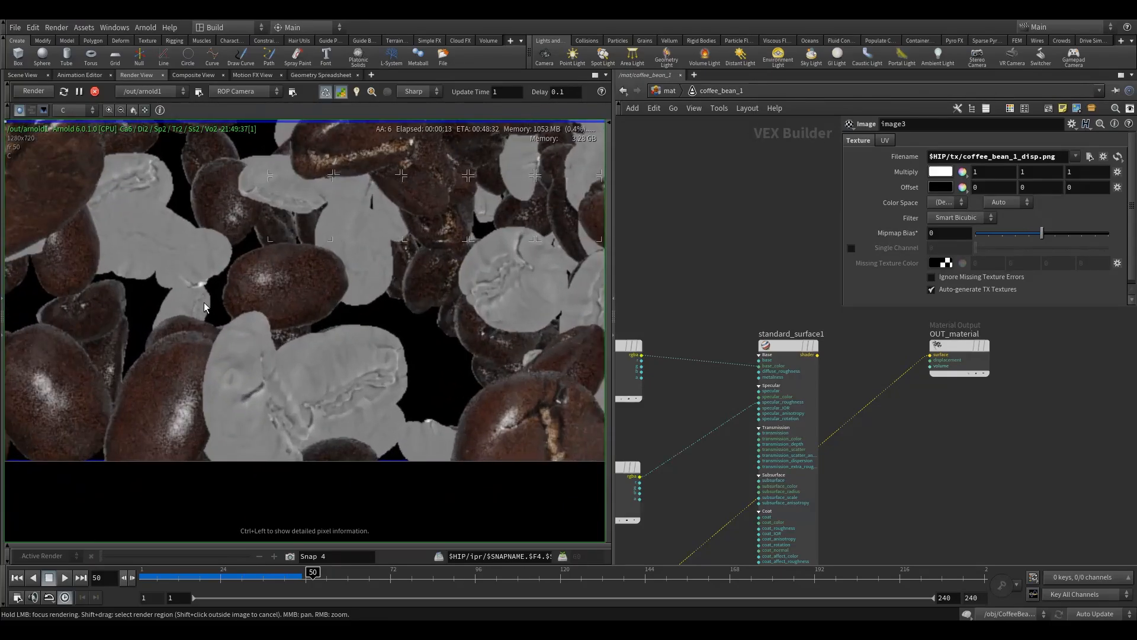
Step: Limit rendering to a region around the large grey beans at the image's lower edge and reconnect standard_surface1's shader output to OUT_material's surface input
{"action": "left_click_drag", "start_coordinate": [208, 298], "coordinate": [430, 488], "text": "shift"}
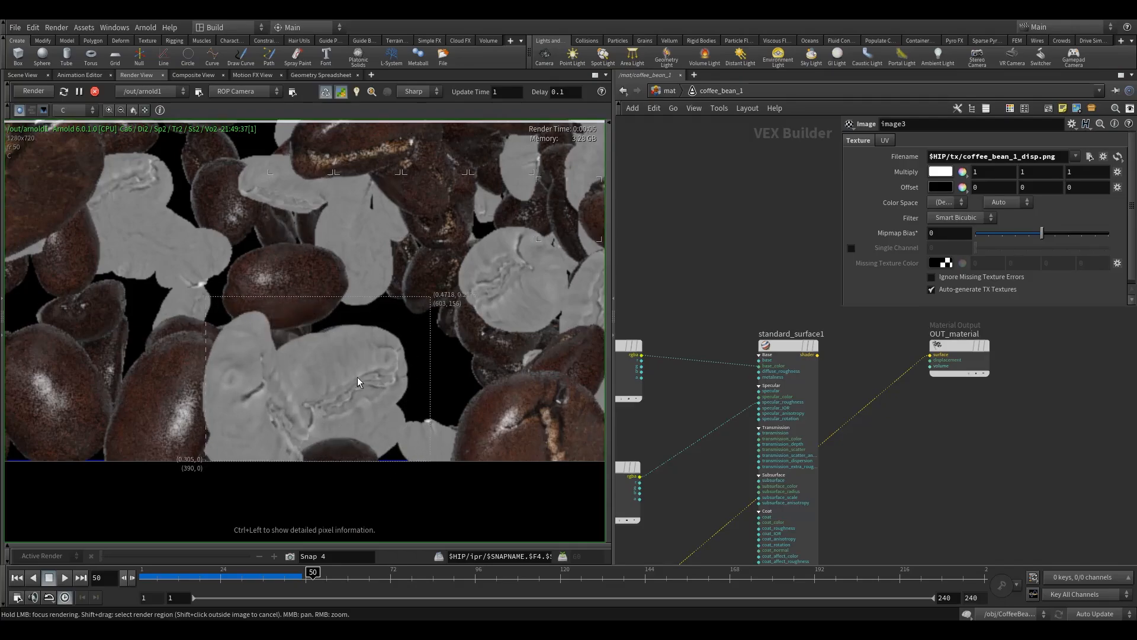
{"action": "left_click_drag", "start_coordinate": [869, 408], "coordinate": [825, 358]}
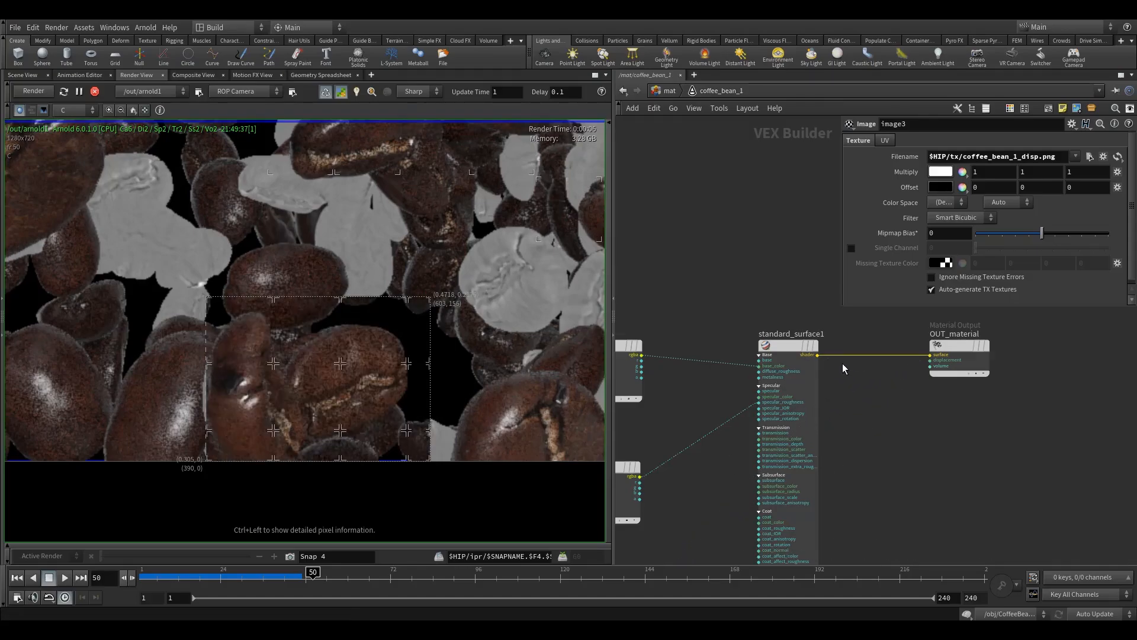
Step: Replace image3's texture with coffee_bean_1_bump.png and restart the render
{"action": "middle_click_drag", "start_coordinate": [714, 474], "coordinate": [857, 367]}
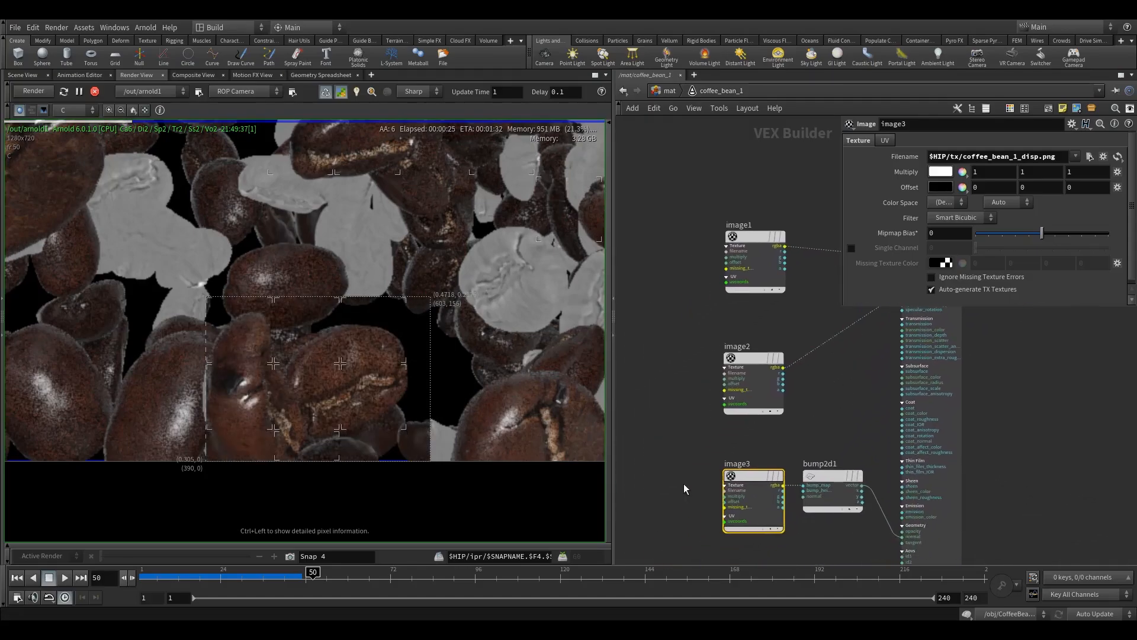
{"action": "left_click_drag", "start_coordinate": [674, 451], "coordinate": [777, 527]}
{"action": "middle_click_drag", "start_coordinate": [825, 428], "coordinate": [751, 415]}
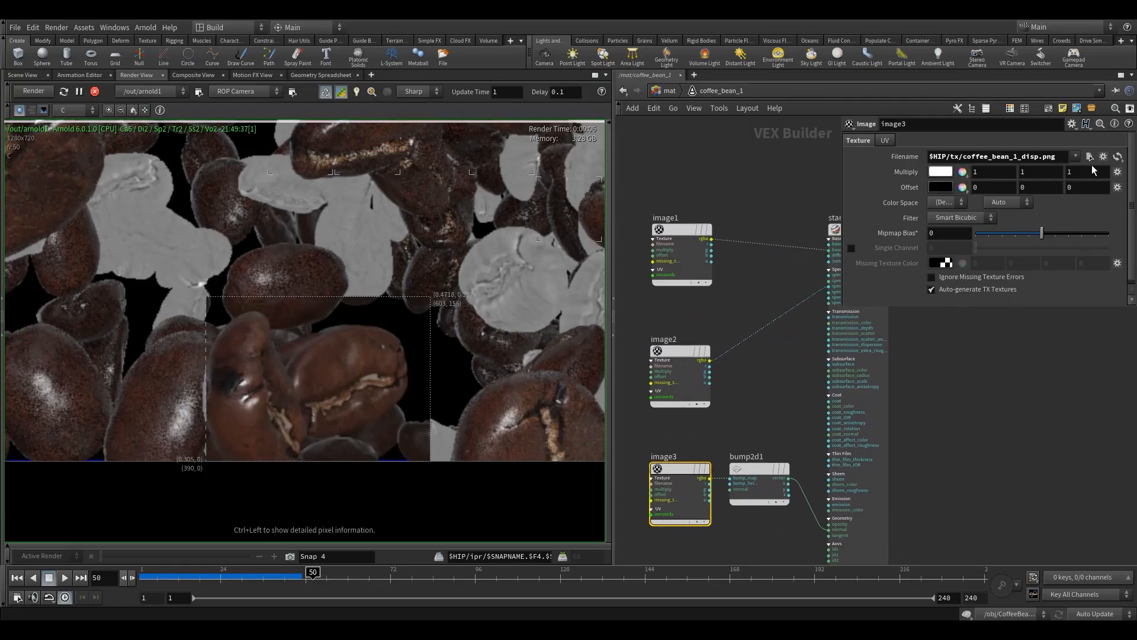
{"action": "left_click", "coordinate": [1090, 157]}
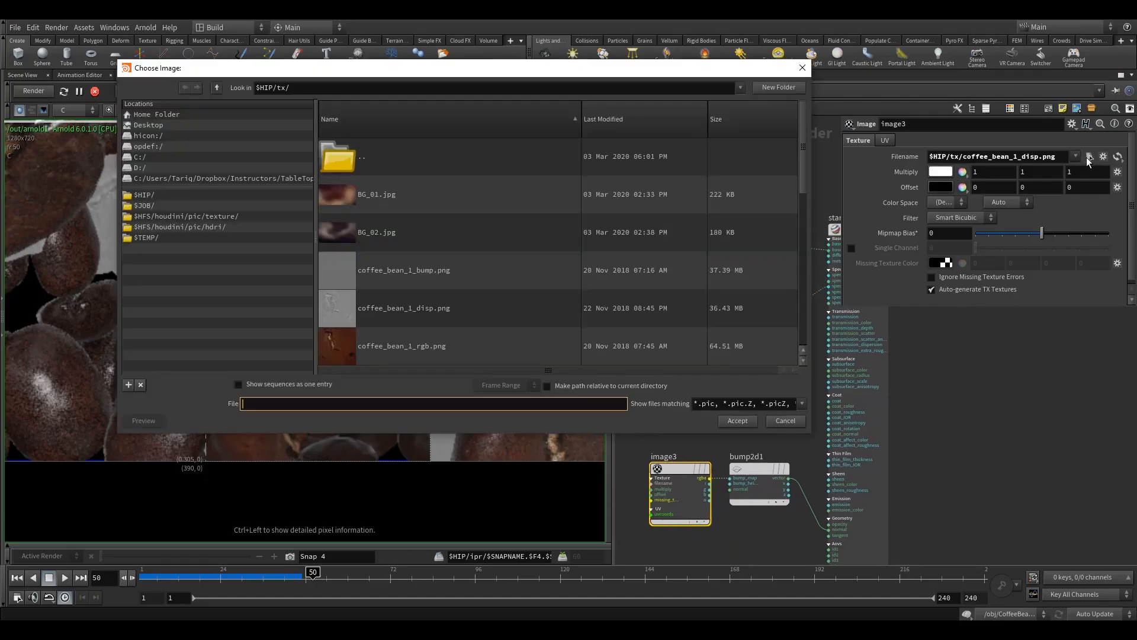
{"action": "left_click", "coordinate": [405, 274]}
{"action": "left_click", "coordinate": [737, 420]}
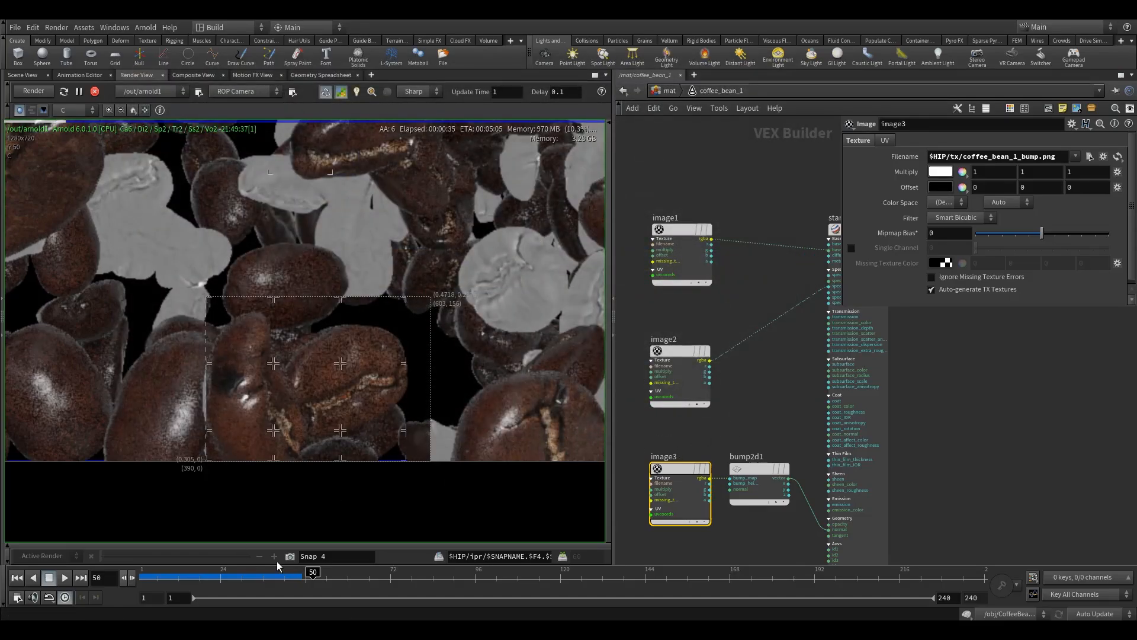
{"action": "left_click", "coordinate": [33, 96]}
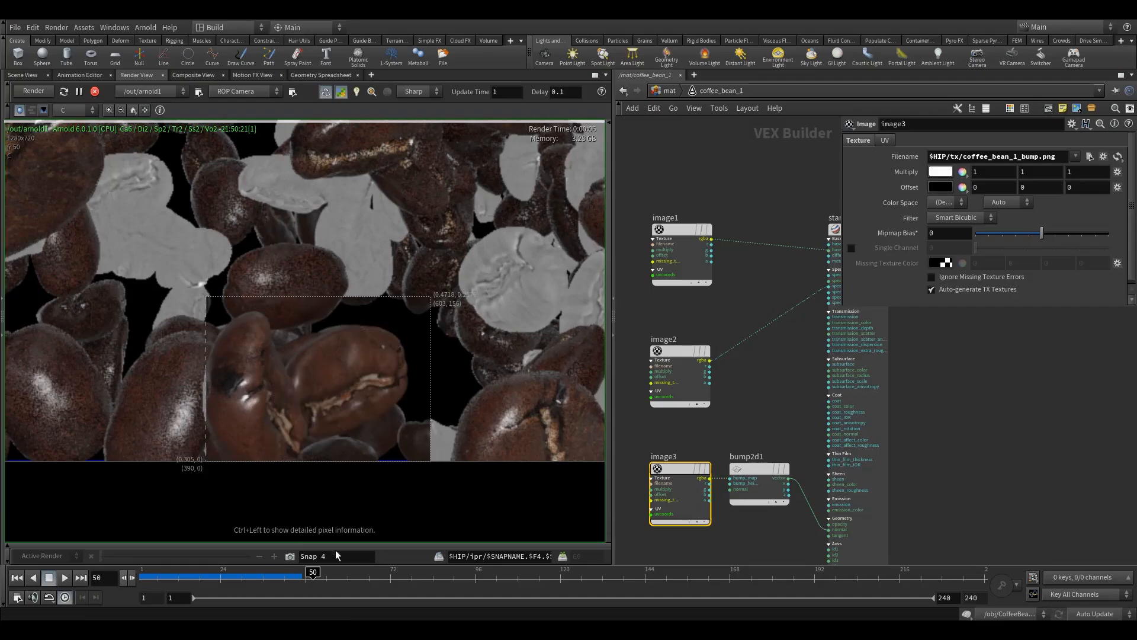
Step: Store a snapshot of the current render and set bump2d1's bump height to 0.005
{"action": "left_click", "coordinate": [290, 559]}
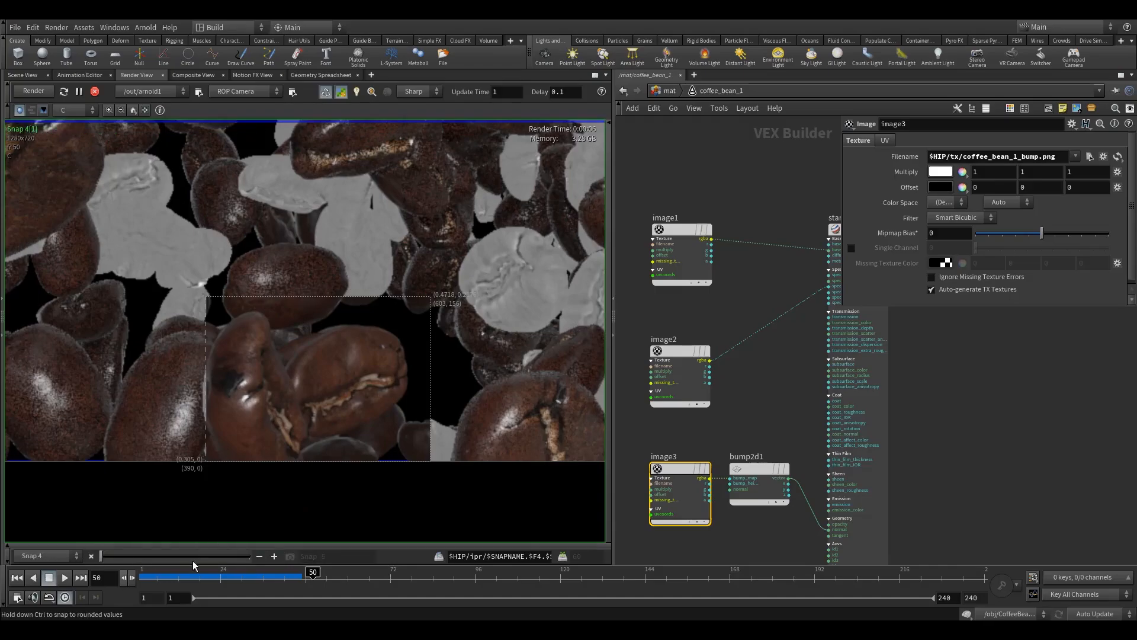
{"action": "left_click", "coordinate": [759, 469]}
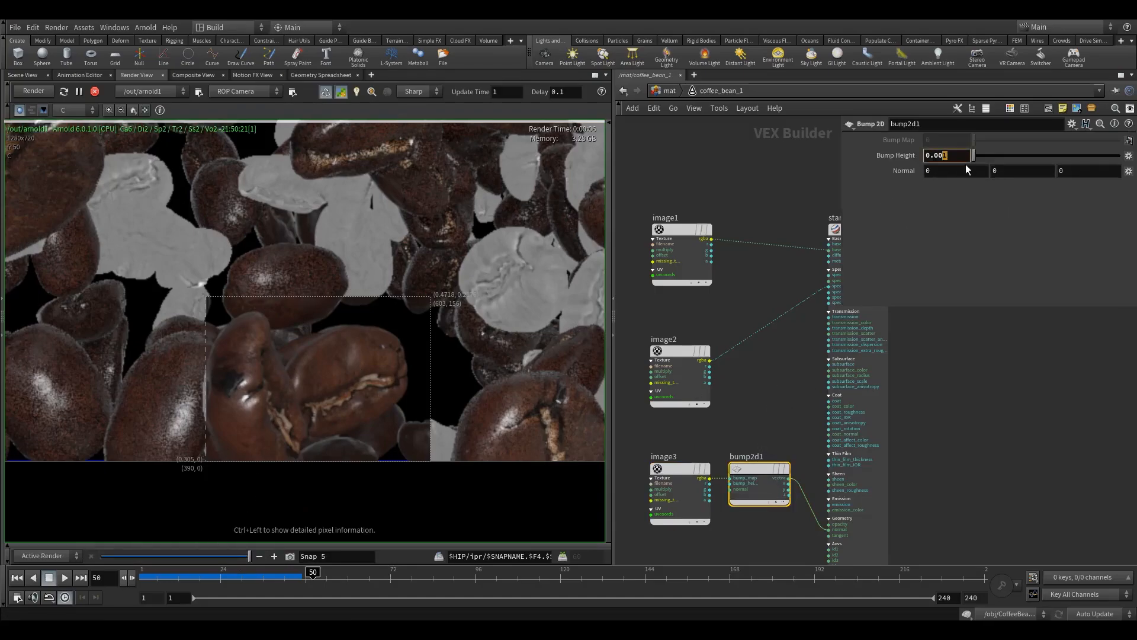
{"action": "type", "text": "5"}
{"action": "key", "text": "Return"}
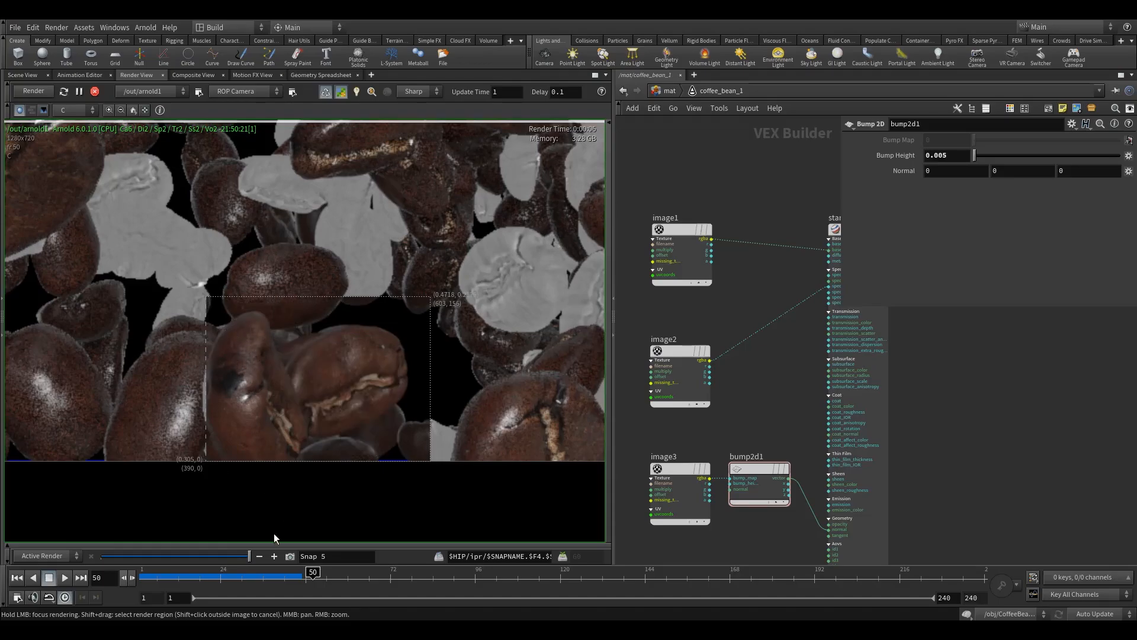
Step: Compare the stored snapshot with the active render to judge the stronger bump on the beans
{"action": "left_click_drag", "start_coordinate": [250, 556], "coordinate": [143, 557]}
{"action": "left_click", "coordinate": [134, 554]}
{"action": "left_click_drag", "start_coordinate": [134, 553], "coordinate": [200, 545]}
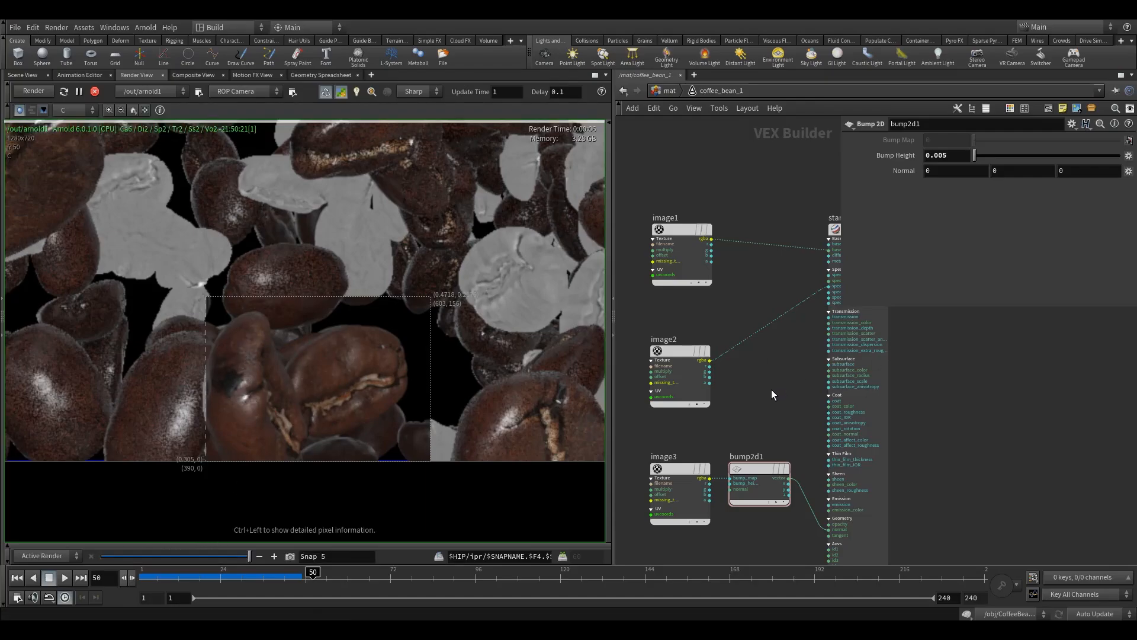
Step: Add a new Image node between standard_surface1 and OUT_material, load coffee_bean_1_disp.png into it, and expand its connectors
{"action": "middle_click_drag", "start_coordinate": [771, 389], "coordinate": [726, 442]}
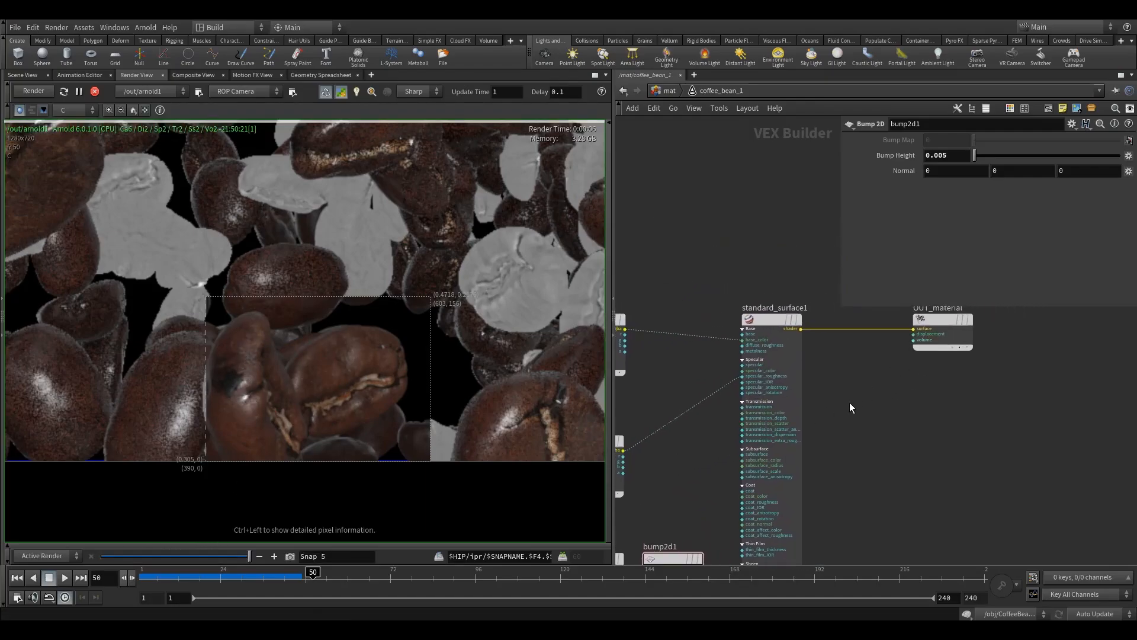
{"action": "key", "text": "Tab"}
{"action": "type", "text": "ima"}
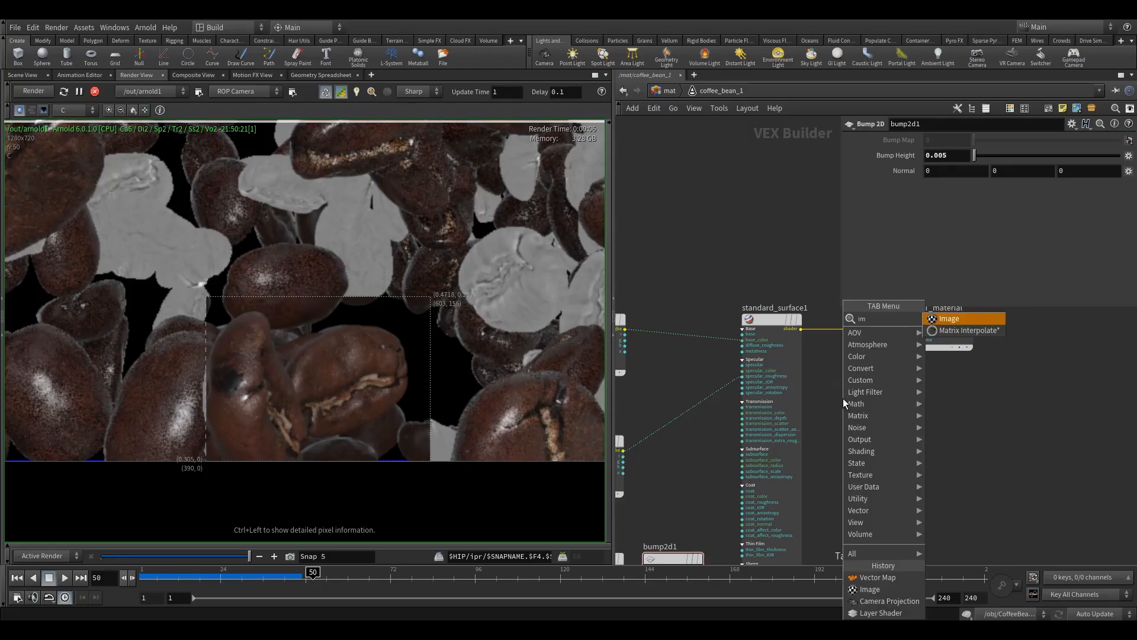
{"action": "left_click", "coordinate": [954, 319]}
{"action": "left_click", "coordinate": [854, 414]}
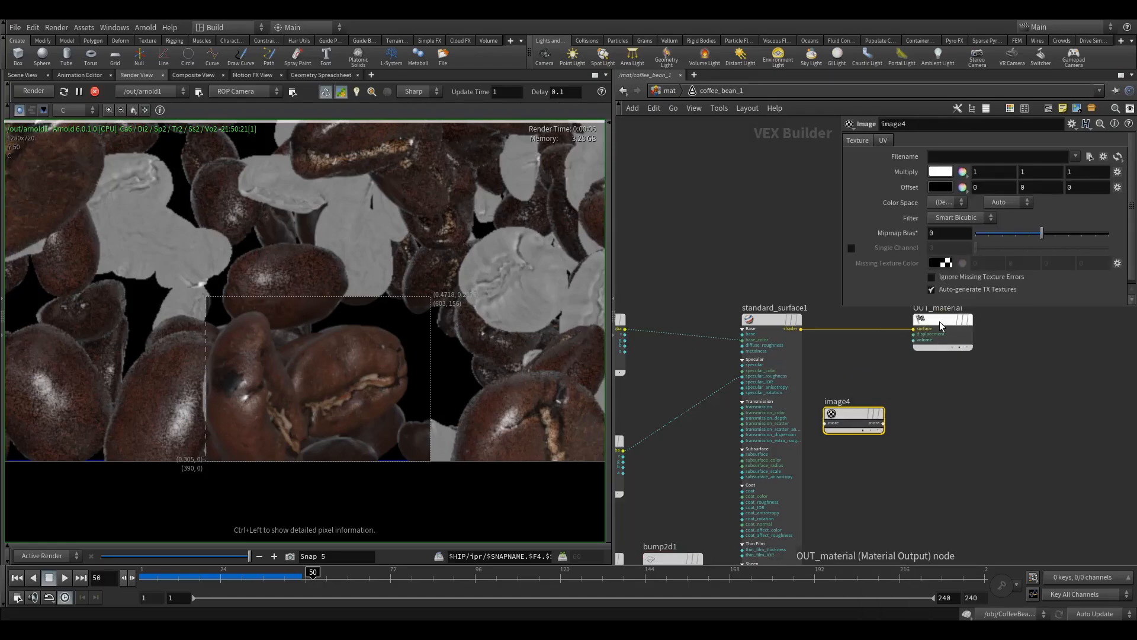
{"action": "left_click", "coordinate": [1090, 156]}
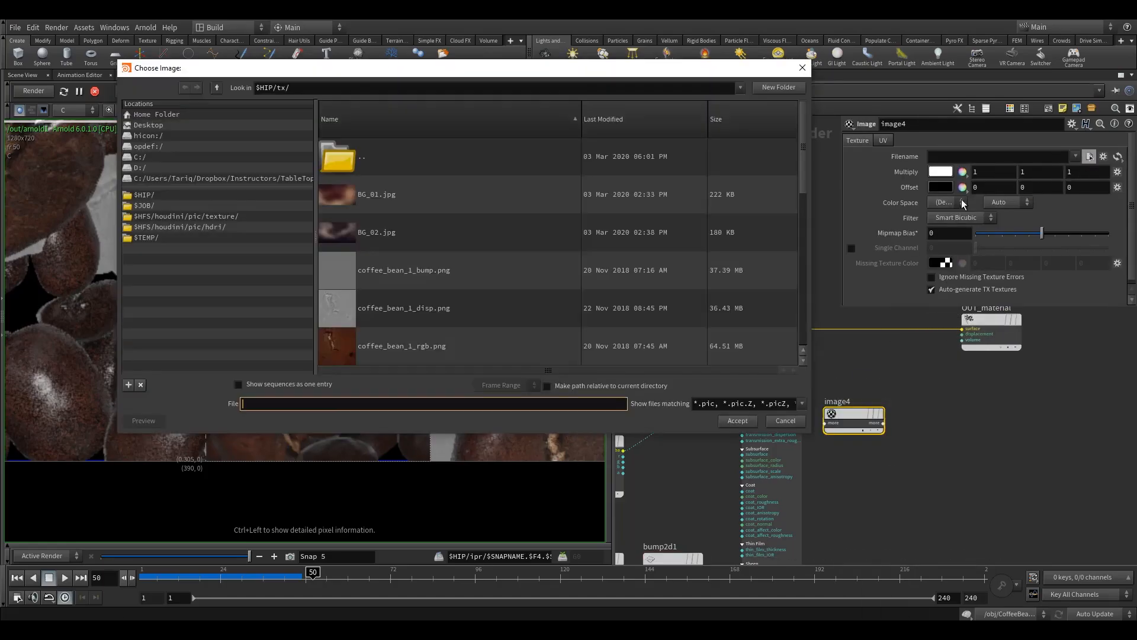
{"action": "left_click", "coordinate": [388, 312]}
{"action": "left_click", "coordinate": [737, 420]}
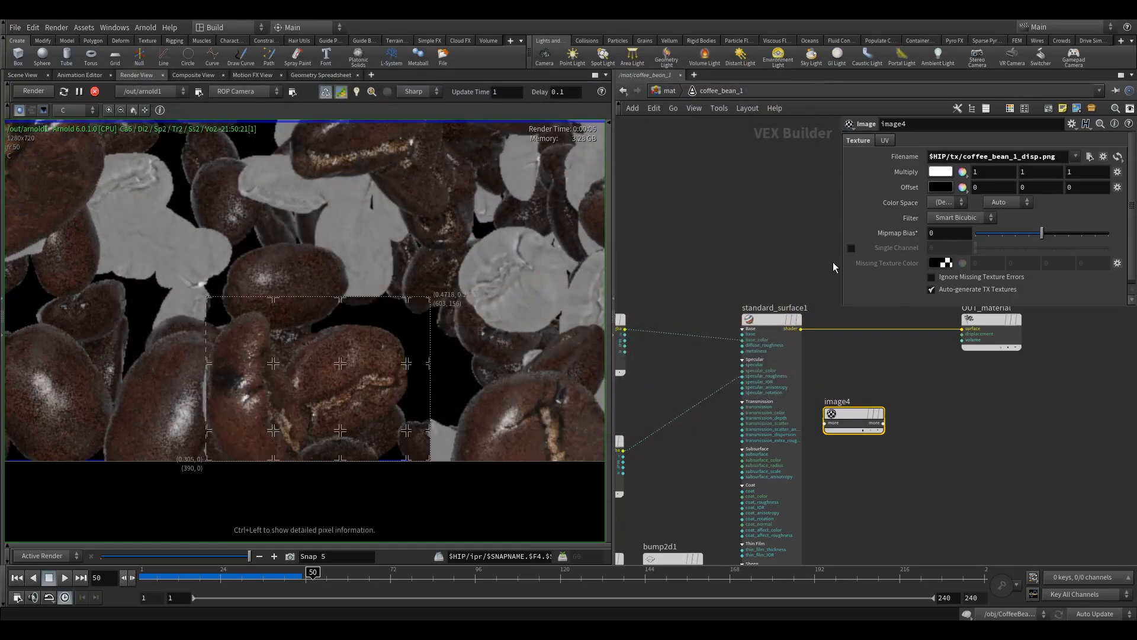
{"action": "left_click", "coordinate": [876, 430]}
Step: Add a Vector Map node beside image4 and connect image4's rgba output to its input
{"action": "middle_click_drag", "start_coordinate": [915, 414], "coordinate": [837, 406]}
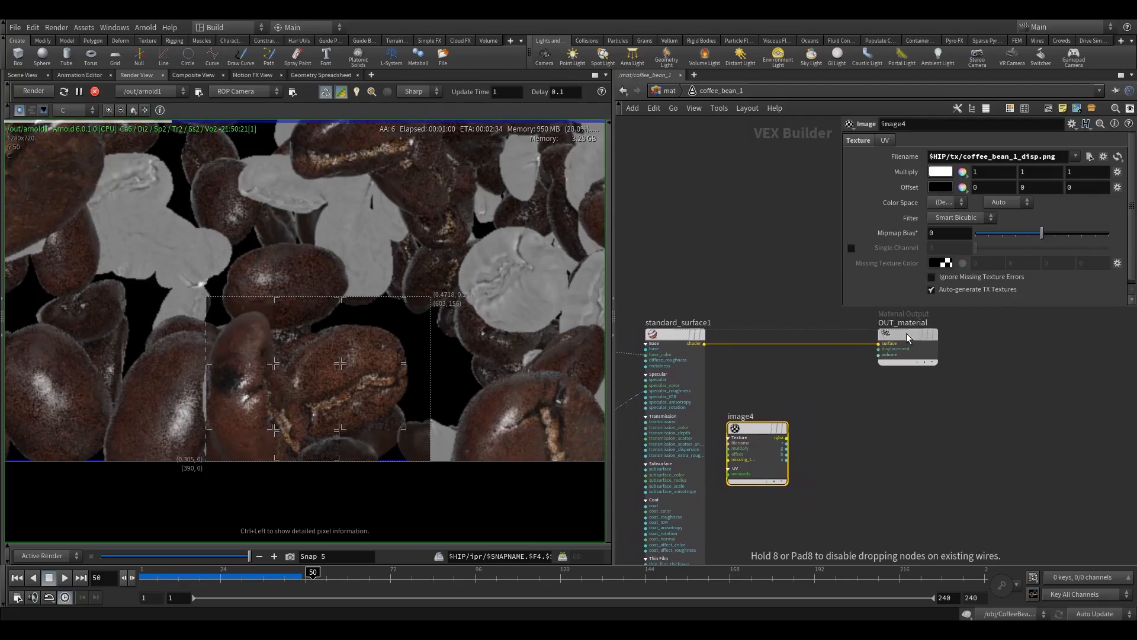
{"action": "scroll", "coordinate": [818, 446], "scroll_direction": "up", "scroll_amount": 2}
{"action": "key", "text": "Tab"}
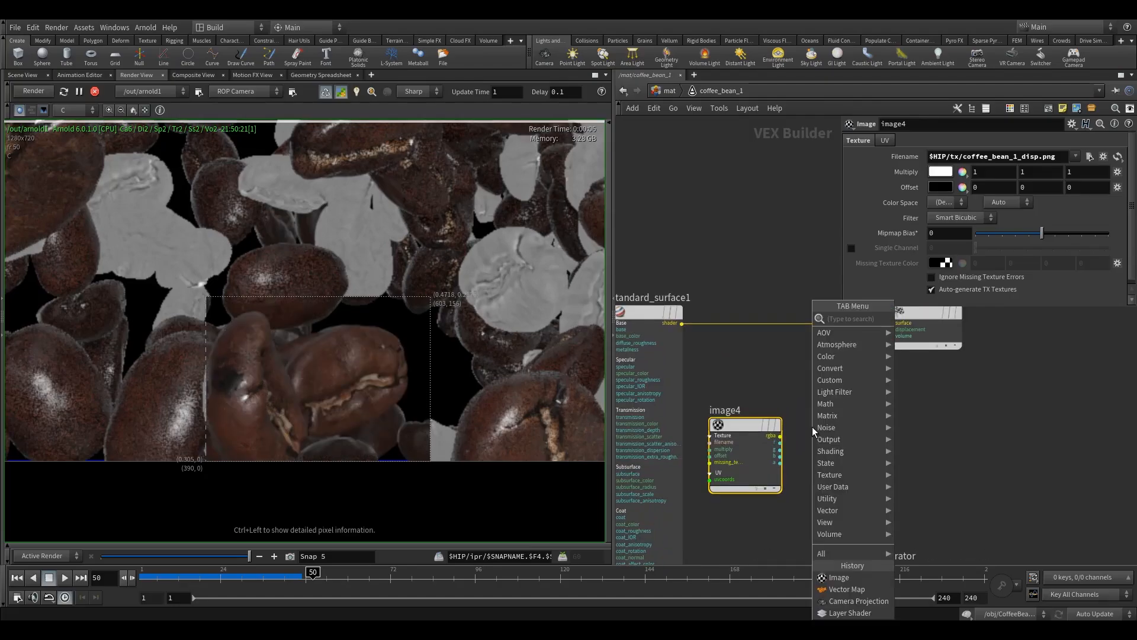
{"action": "type", "text": "vect"}
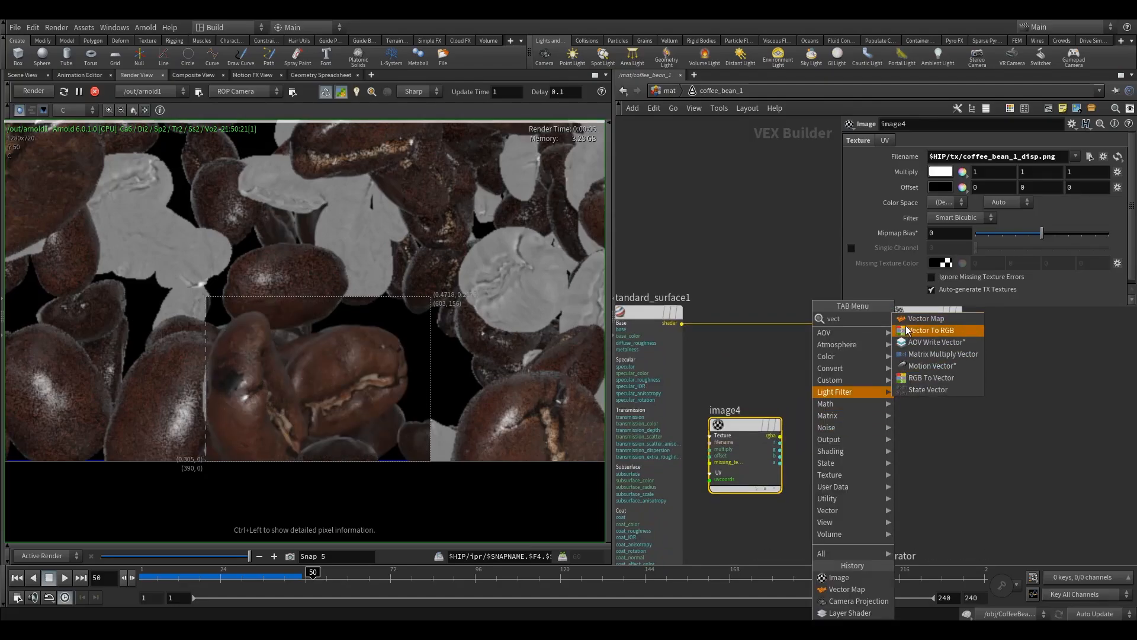
{"action": "left_click", "coordinate": [924, 329]}
{"action": "left_click", "coordinate": [868, 425]}
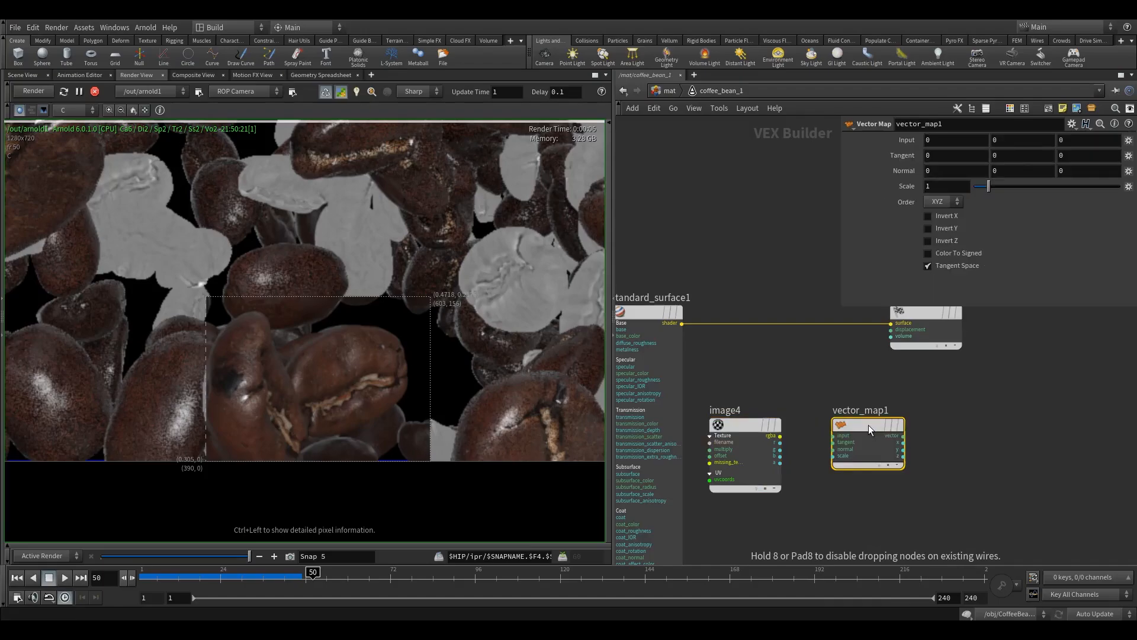
{"action": "left_click_drag", "start_coordinate": [780, 436], "coordinate": [856, 421]}
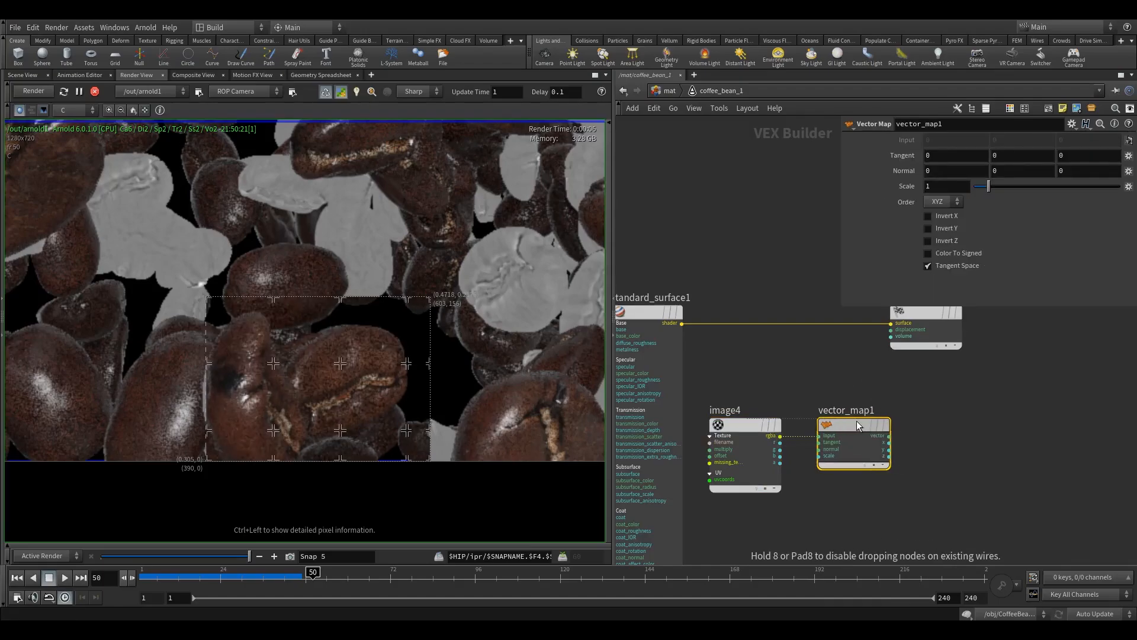
Step: Connect vector_map1's vector output to the displacement input of OUT_material and restart the render
{"action": "left_click", "coordinate": [890, 436]}
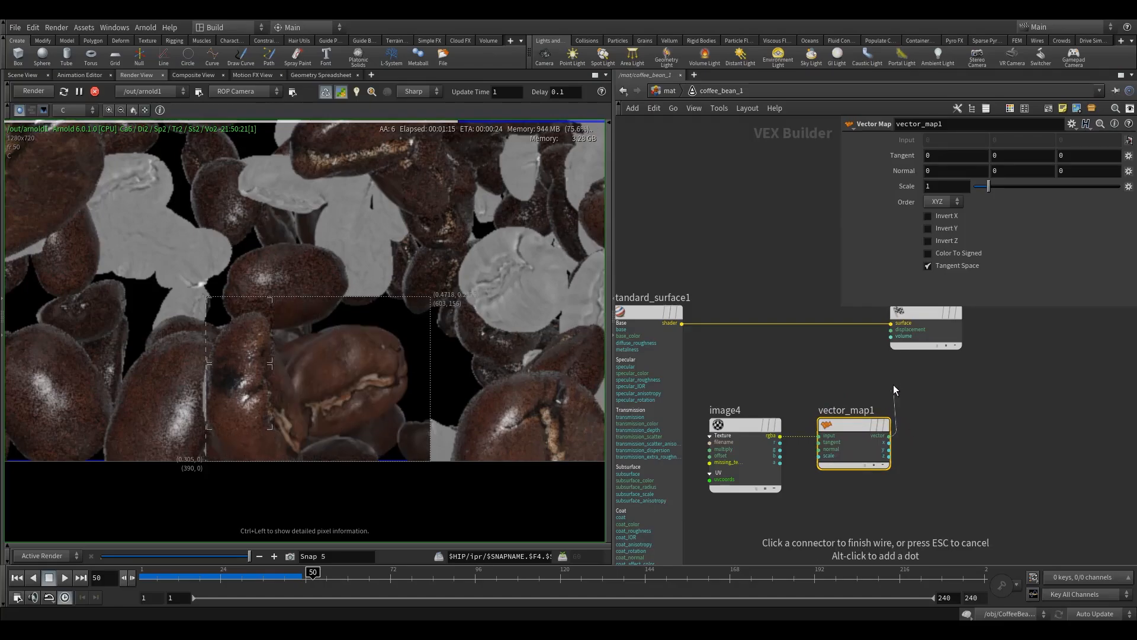
{"action": "left_click", "coordinate": [891, 330]}
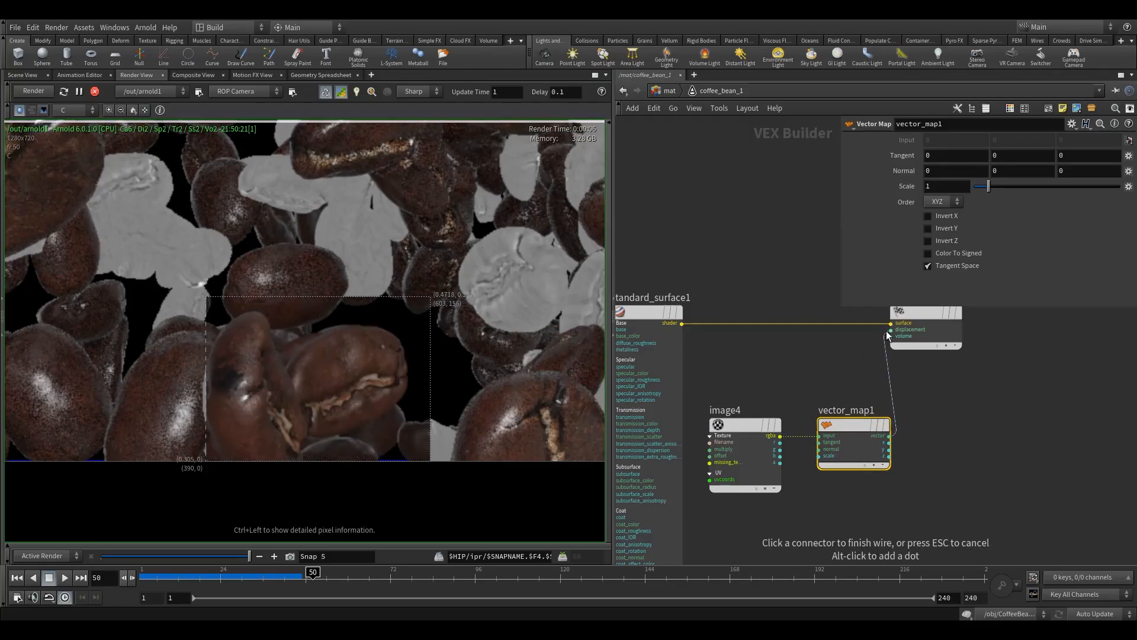
{"action": "middle_click_drag", "start_coordinate": [842, 365], "coordinate": [850, 410]}
{"action": "left_click_drag", "start_coordinate": [950, 394], "coordinate": [950, 394]}
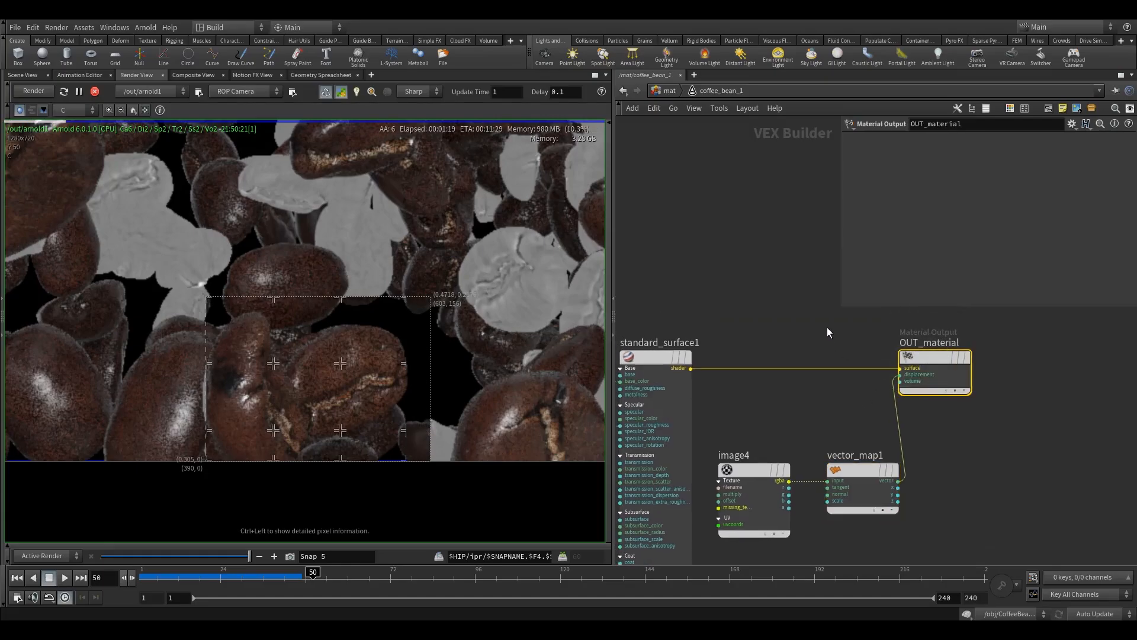
{"action": "left_click", "coordinate": [36, 92]}
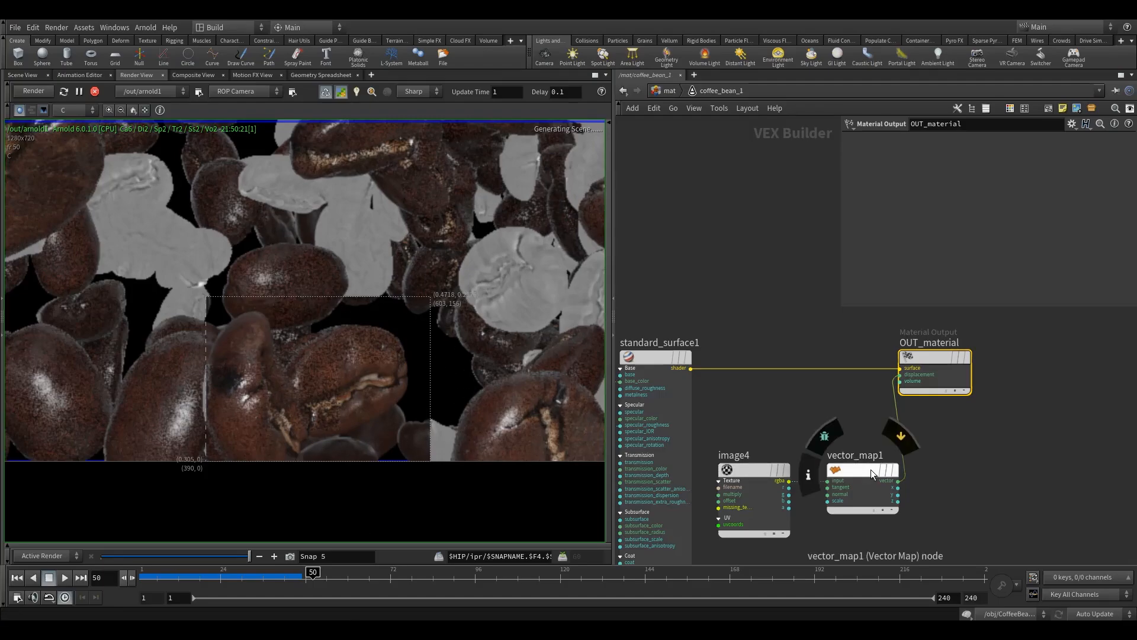
Step: Move the vector_map1 node closer to image4
{"action": "left_click_drag", "start_coordinate": [869, 470], "coordinate": [852, 471]}
{"action": "left_click_drag", "start_coordinate": [814, 405], "coordinate": [859, 505]}
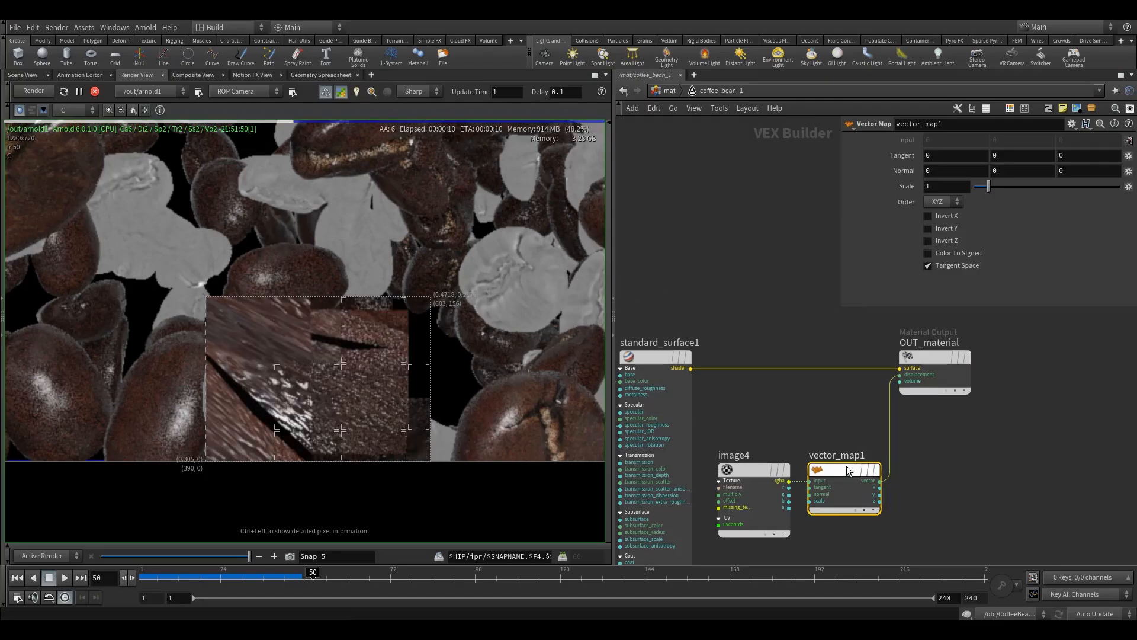
{"action": "left_click_drag", "start_coordinate": [845, 468], "coordinate": [838, 456]}
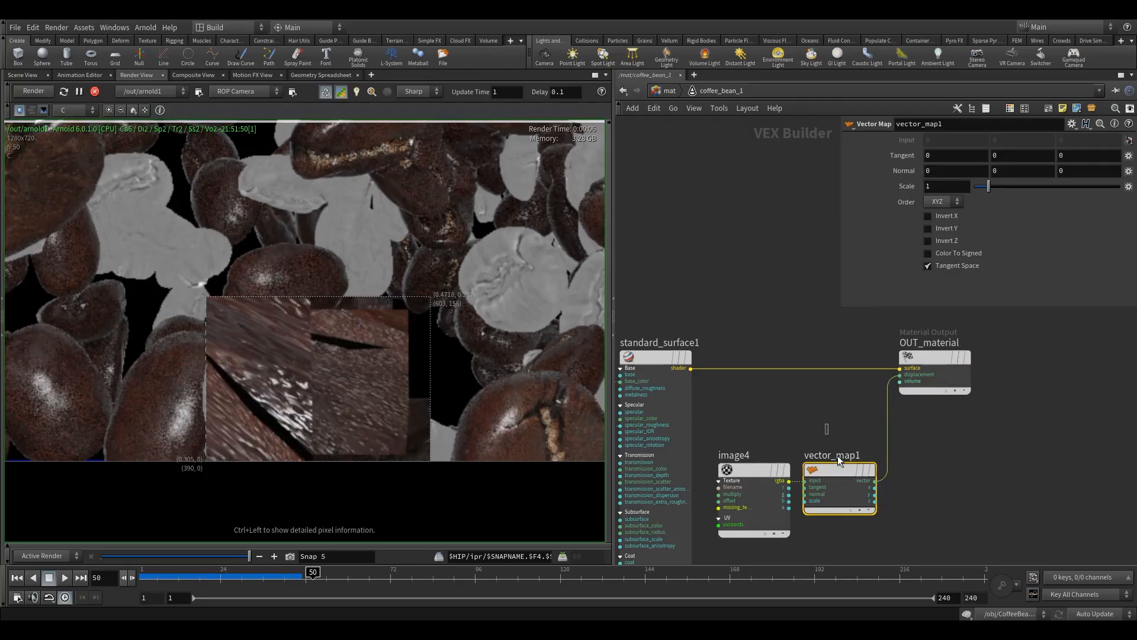
Step: Try a scale of 0.1 on vector_map1, and reduce it to 0.01
{"action": "left_click", "coordinate": [928, 187]}
{"action": "type", "text": ".1"}
{"action": "key", "text": "Return"}
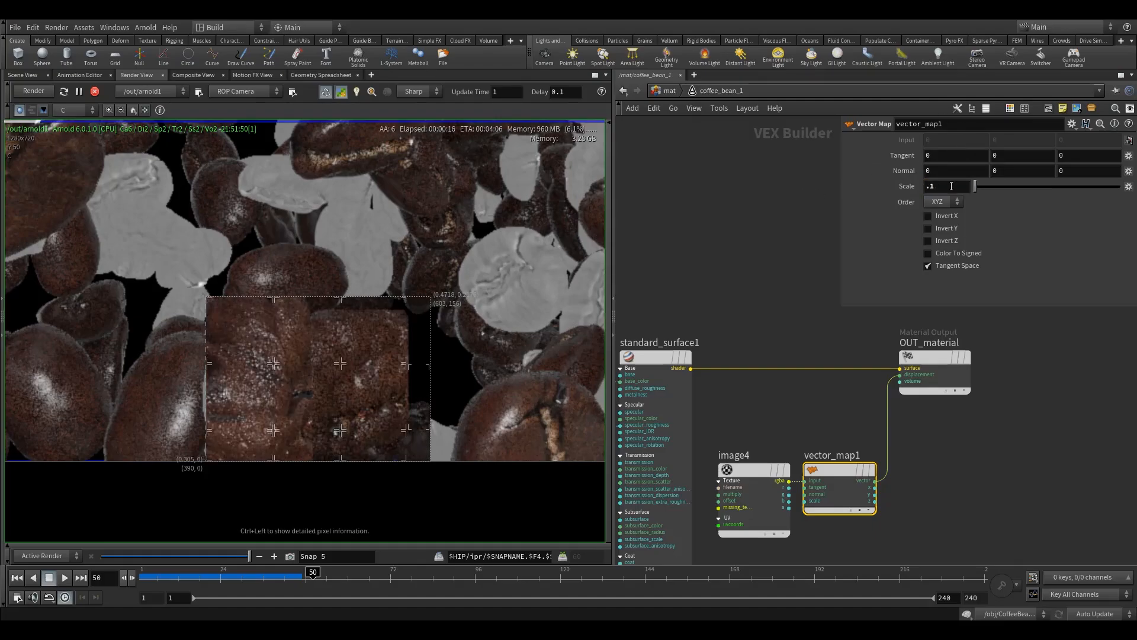
{"action": "left_click", "coordinate": [929, 187]}
{"action": "type", "text": "0"}
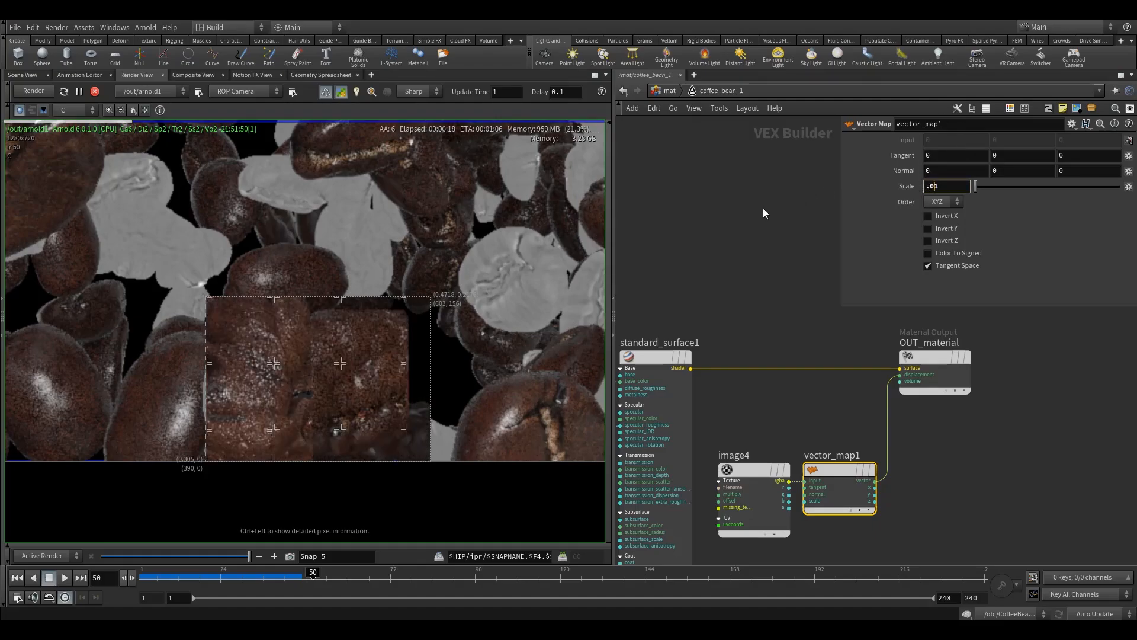
{"action": "key", "text": "Return"}
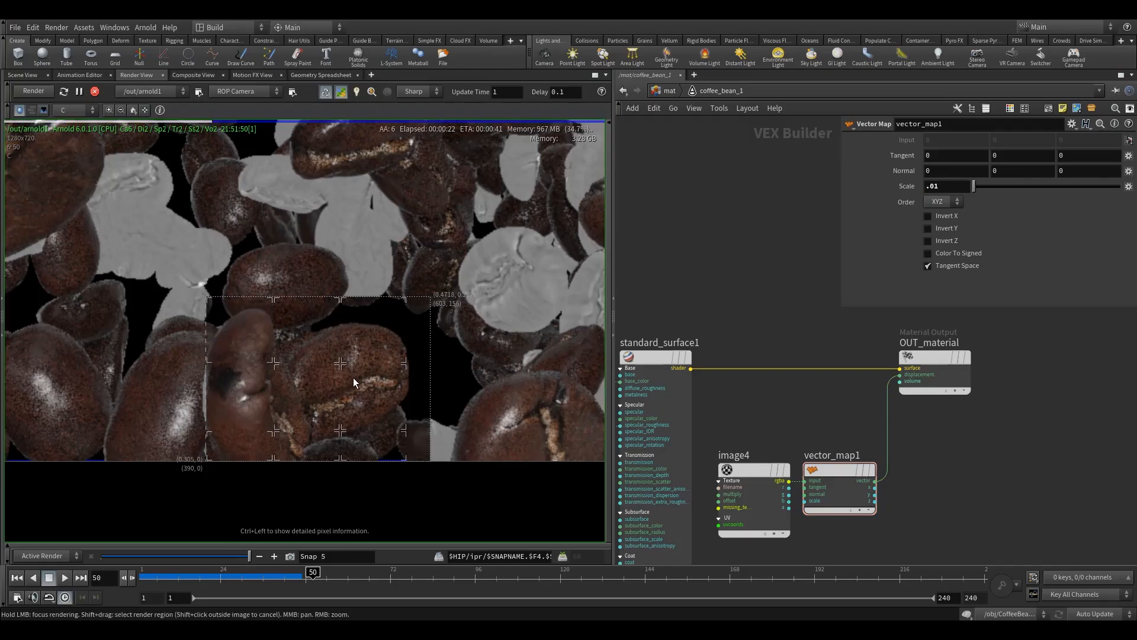
Step: Compare the displaced beans in the active render with Snap 4, including the snapshot's alpha channel
{"action": "left_click_drag", "start_coordinate": [249, 560], "coordinate": [166, 549]}
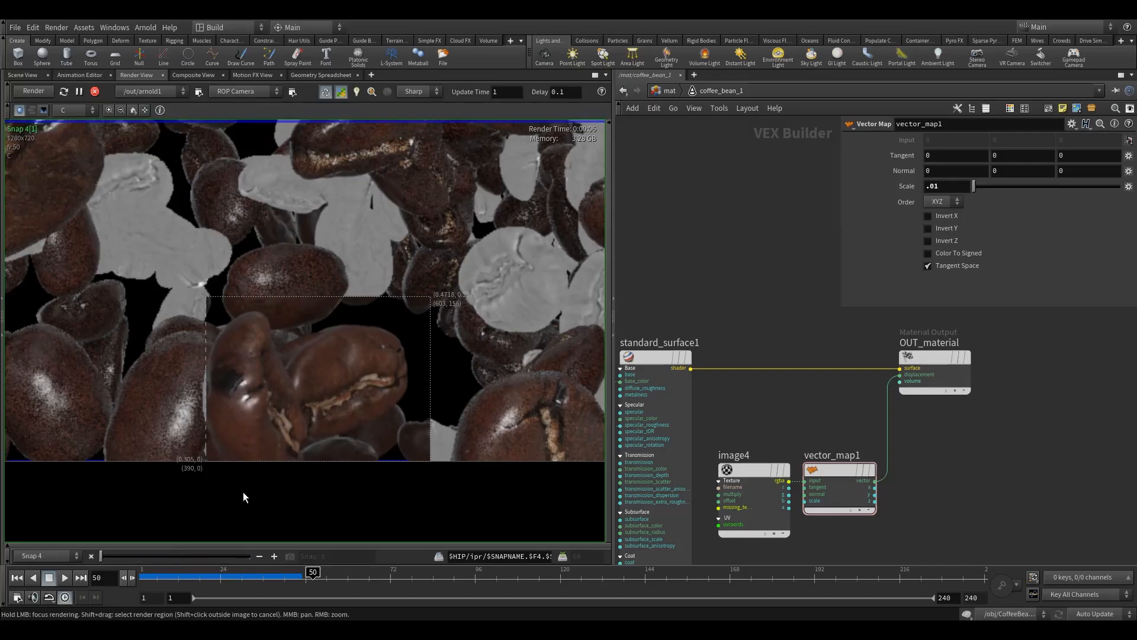
{"action": "key", "text": "a"}
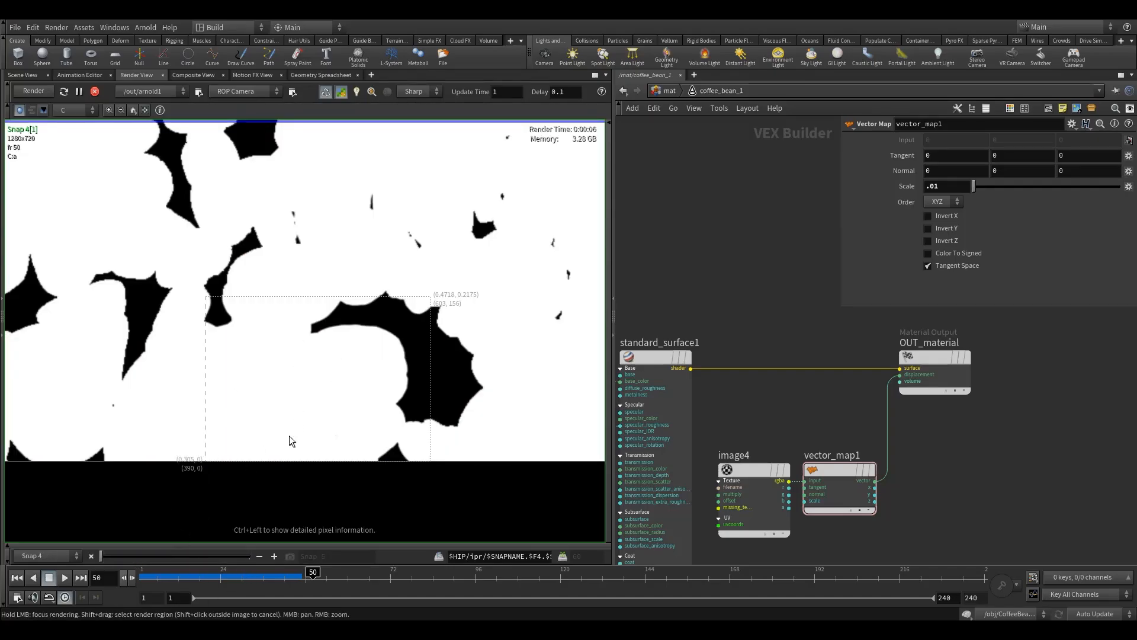
{"action": "left_click_drag", "start_coordinate": [144, 557], "coordinate": [224, 554]}
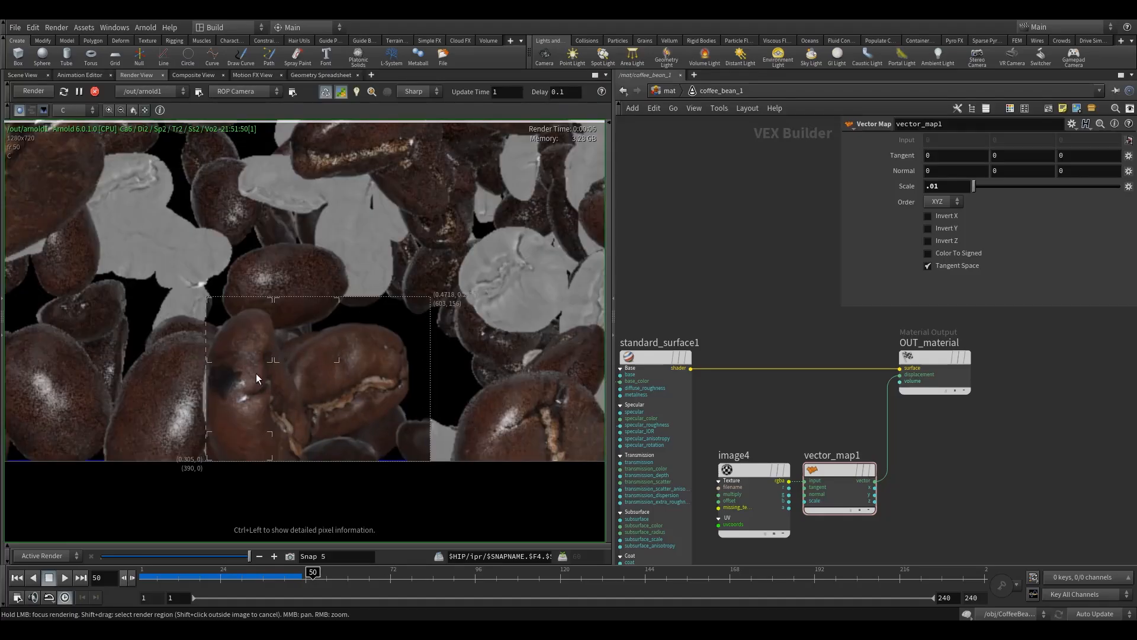
Step: Leave the coffee_bean_1 material, switch to the obj network, and select the CoffeeBeans geometry node
{"action": "left_click", "coordinate": [669, 90]}
{"action": "left_click", "coordinate": [691, 94]}
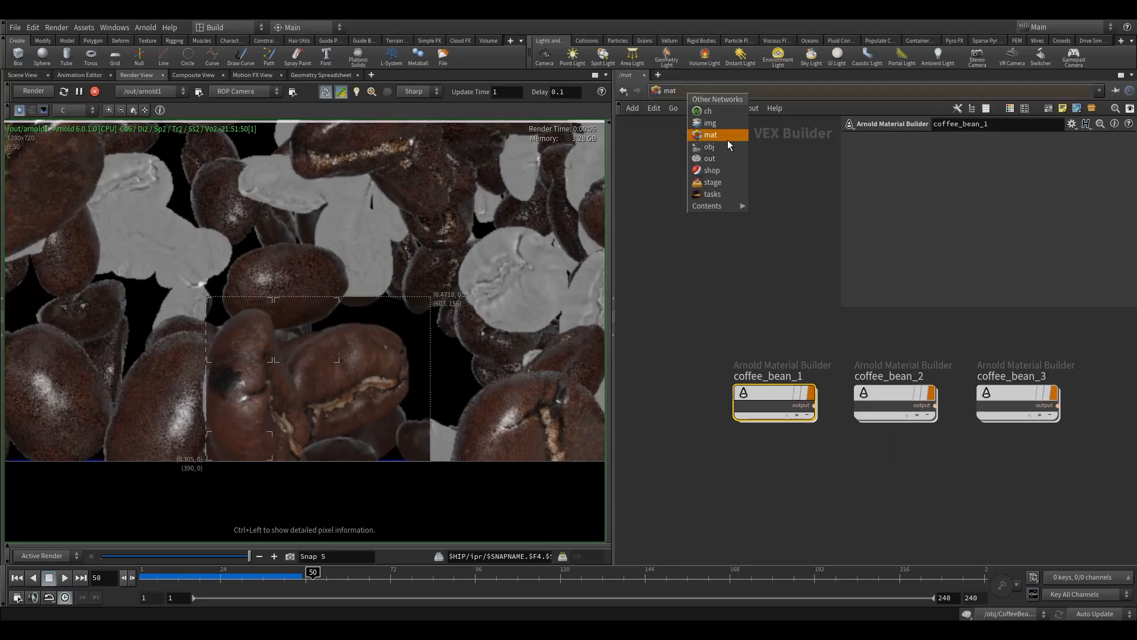
{"action": "left_click", "coordinate": [728, 146]}
{"action": "left_click_drag", "start_coordinate": [661, 432], "coordinate": [743, 484]}
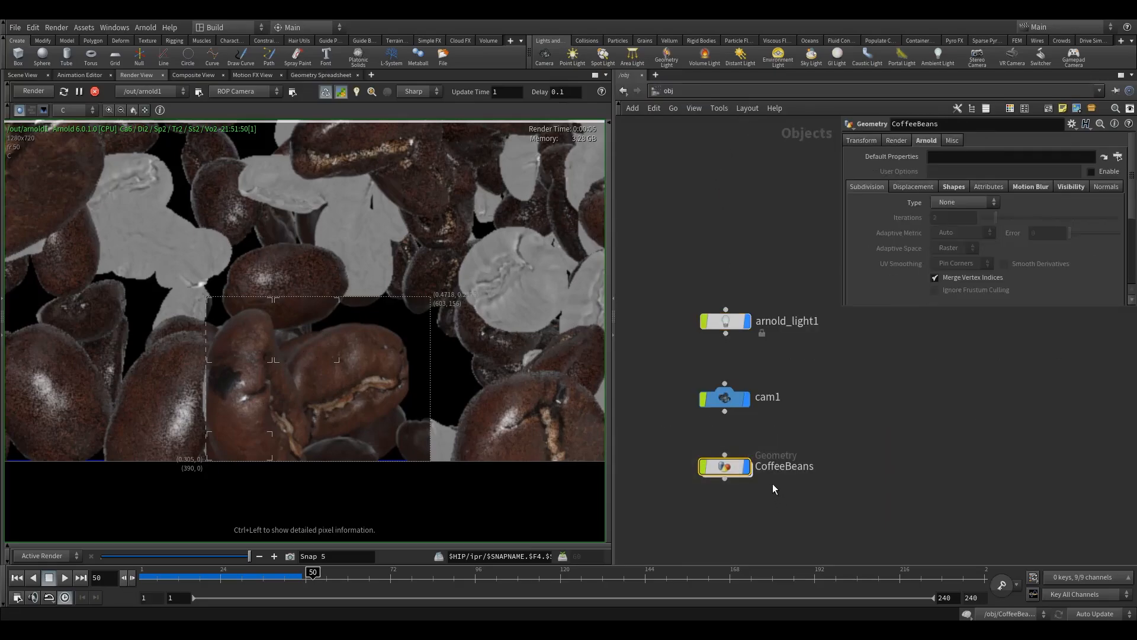
{"action": "mouse_move", "coordinate": [772, 474]}
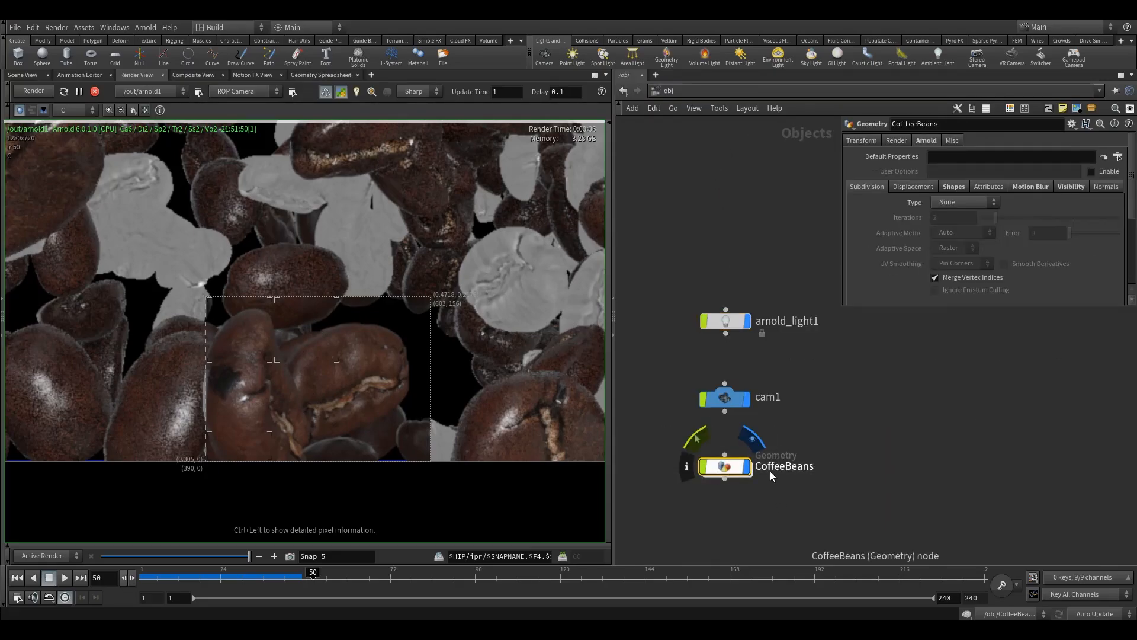
{"action": "left_click", "coordinate": [725, 472]}
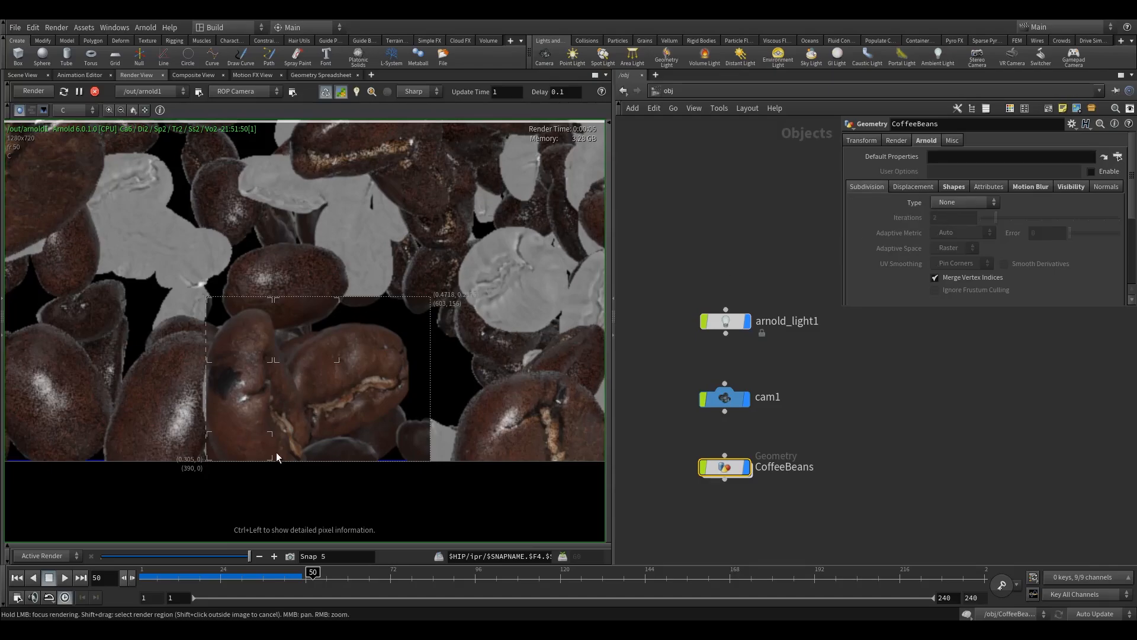
Step: Store a snapshot of the current render, set the CoffeeBeans subdivision to Catmull-Clark with 2 iterations, and re-render
{"action": "left_click", "coordinate": [291, 556]}
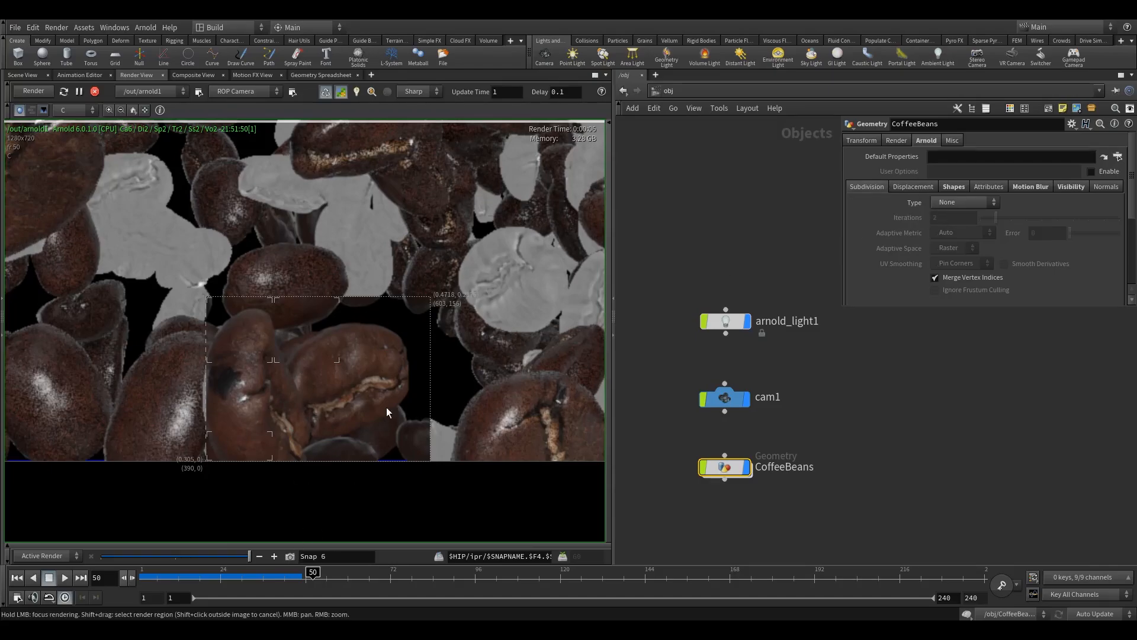
{"action": "left_click", "coordinate": [950, 205]}
{"action": "left_click", "coordinate": [958, 225]}
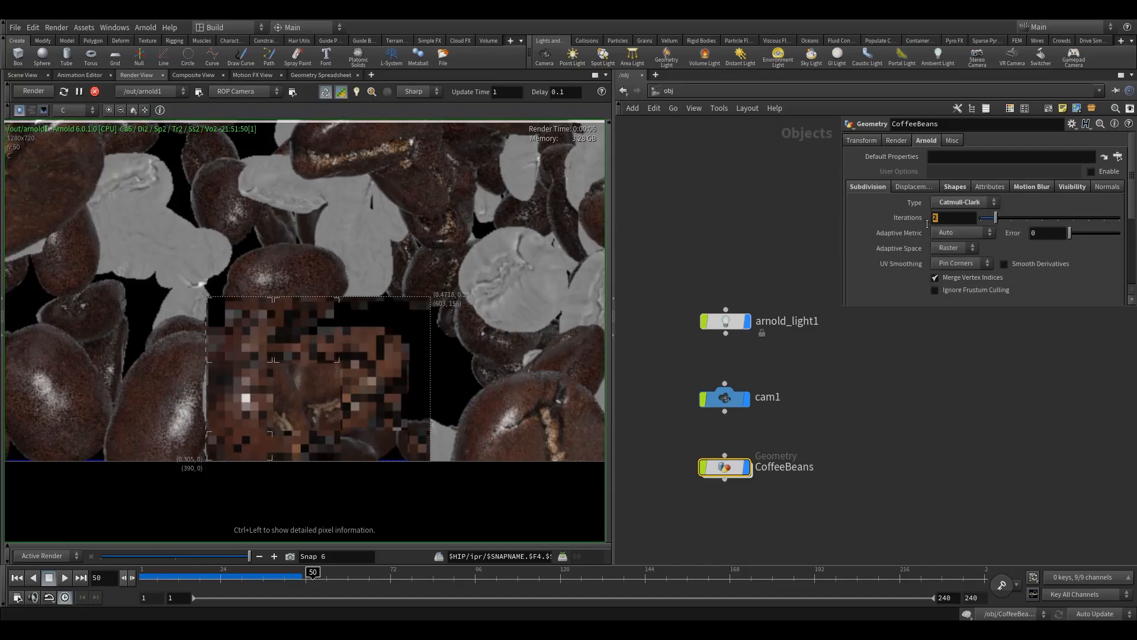
{"action": "left_click", "coordinate": [975, 219]}
{"action": "key", "text": "Return"}
{"action": "left_click", "coordinate": [33, 92]}
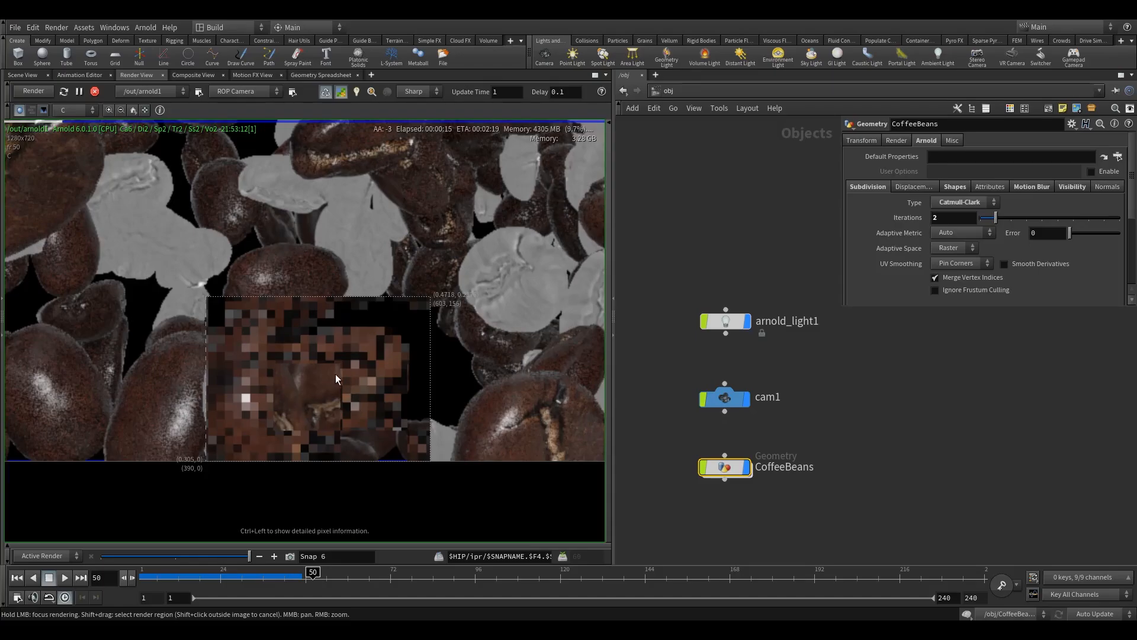
Step: Compare the subdivided beans in the active render with the stored snapshot
{"action": "middle_click_drag", "start_coordinate": [335, 374], "coordinate": [318, 381]}
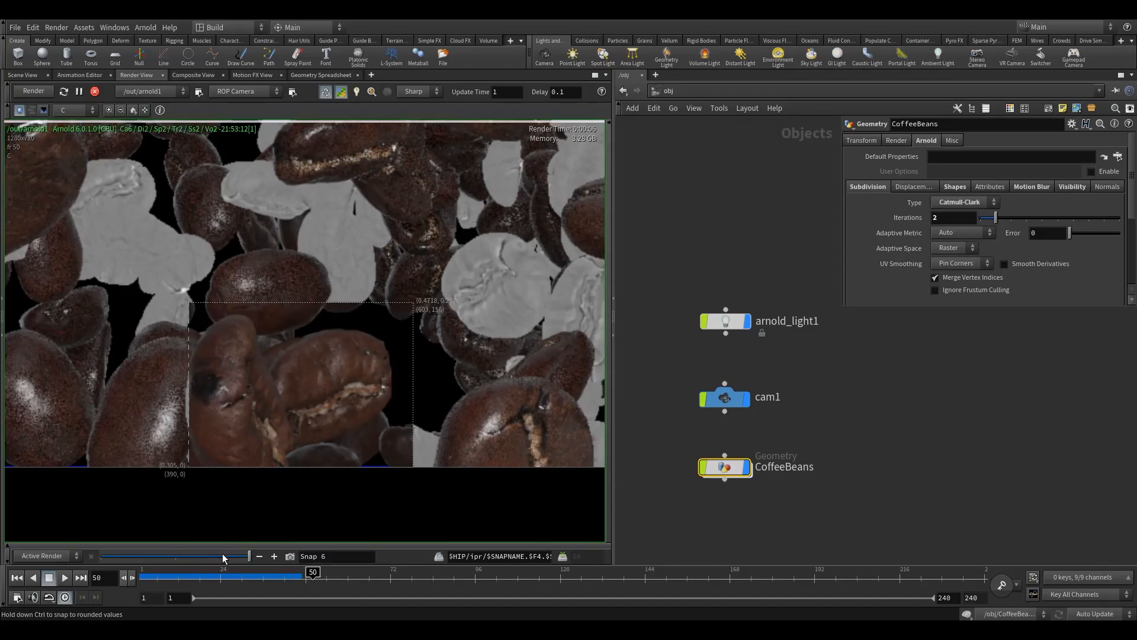
{"action": "mouse_move", "coordinate": [222, 556]}
{"action": "left_mouse_down"}
{"action": "mouse_move", "coordinate": [209, 556]}
{"action": "mouse_move", "coordinate": [232, 556]}
{"action": "mouse_move", "coordinate": [204, 554]}
{"action": "mouse_move", "coordinate": [222, 560]}
{"action": "left_mouse_up"}
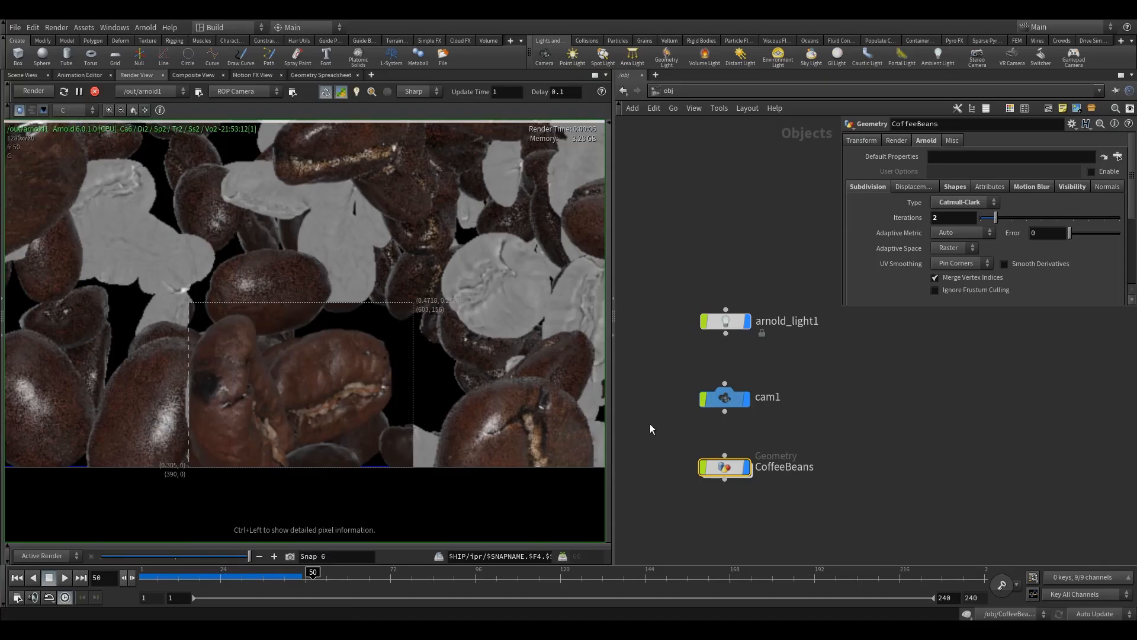
{"action": "mouse_move", "coordinate": [734, 472]}
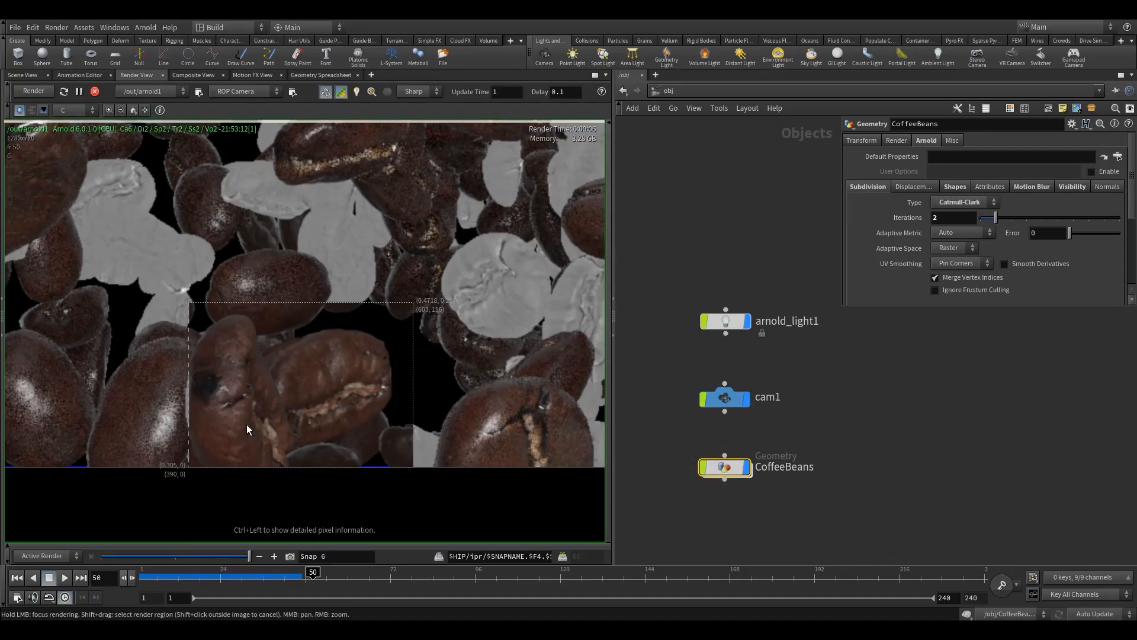
Step: Set the color texture of the arnold_light1 skydome to $HIP/HDR/HDR.tx
{"action": "left_click", "coordinate": [723, 398]}
{"action": "left_click", "coordinate": [724, 321]}
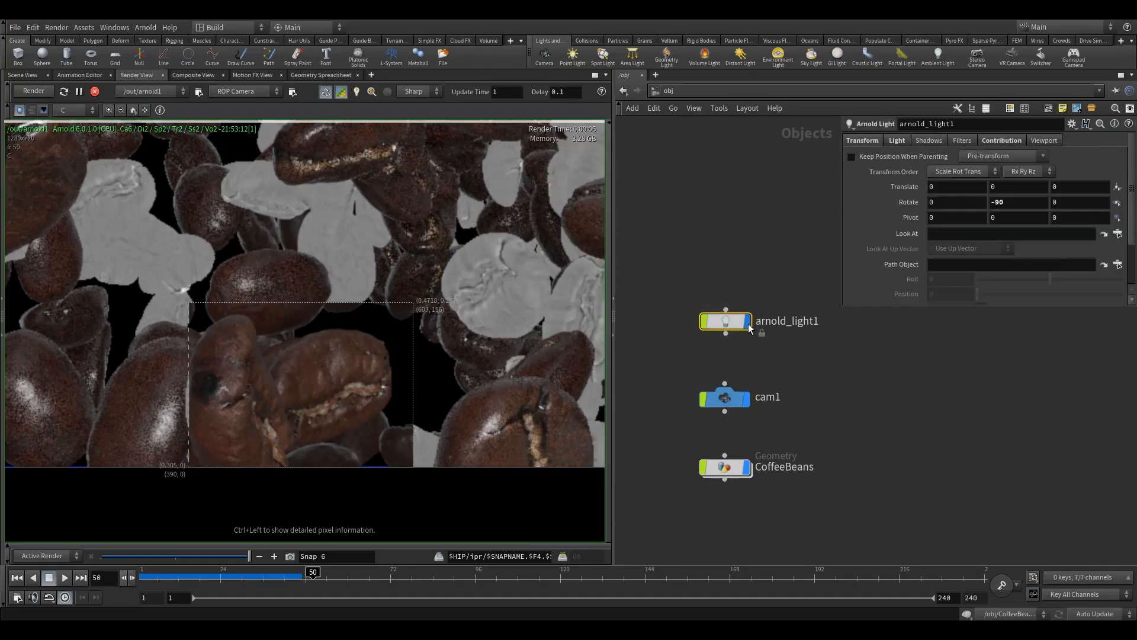
{"action": "left_click", "coordinate": [895, 140]}
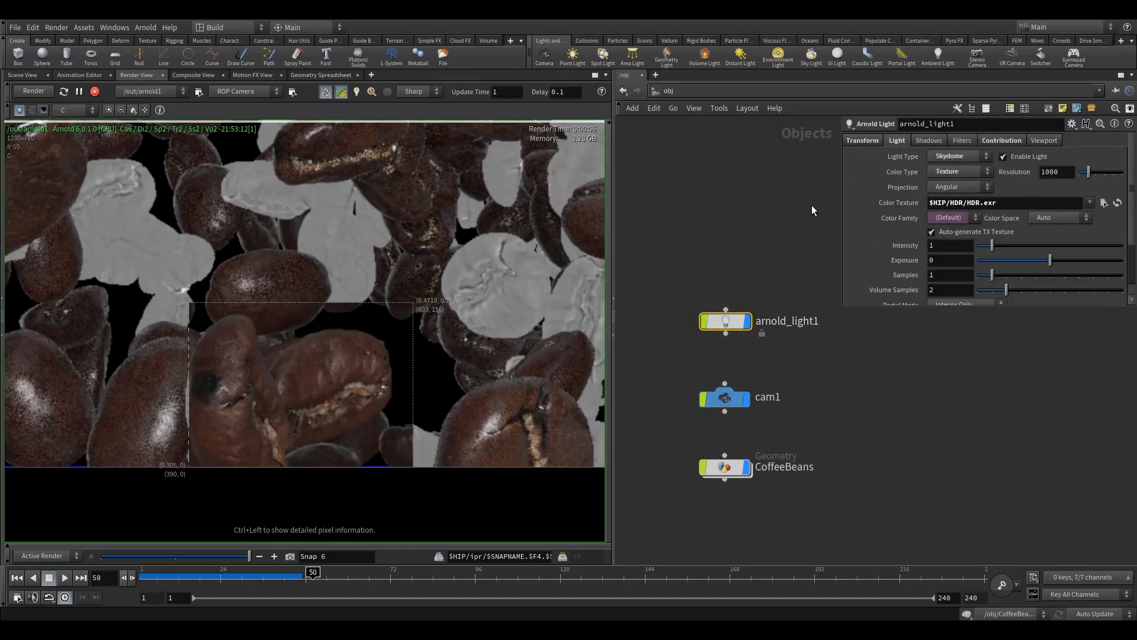
{"action": "left_click", "coordinate": [1014, 203]}
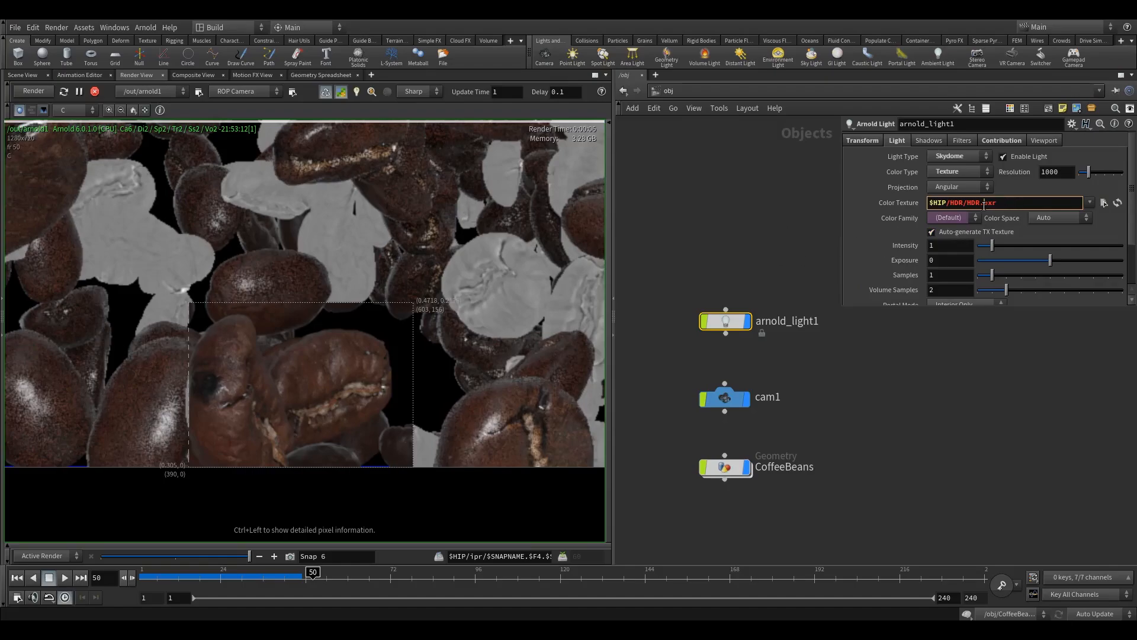
{"action": "left_click_drag", "start_coordinate": [984, 205], "coordinate": [1025, 206]}
{"action": "left_click_drag", "start_coordinate": [691, 259], "coordinate": [731, 323]}
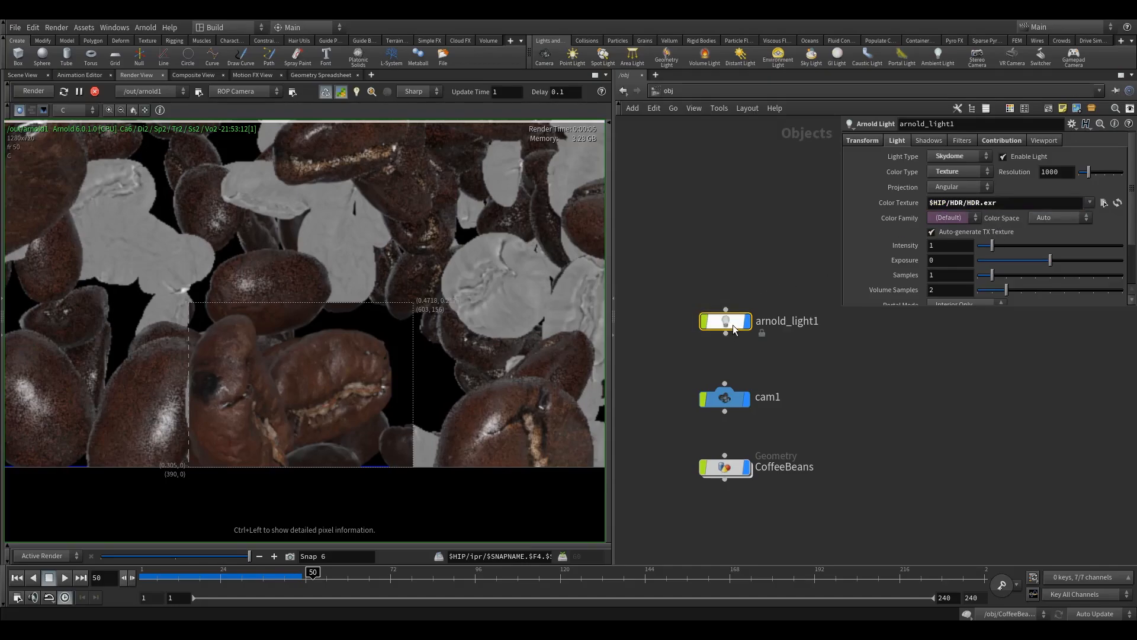
{"action": "double_click", "coordinate": [984, 205]}
{"action": "type", "text": "tx"}
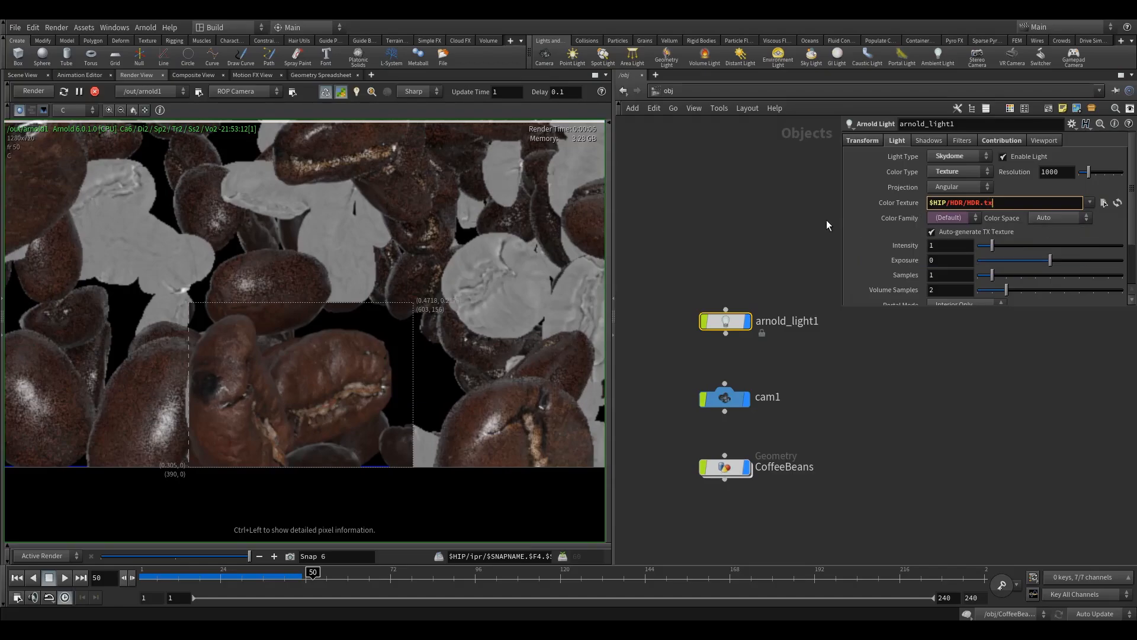
{"action": "key", "text": "Return"}
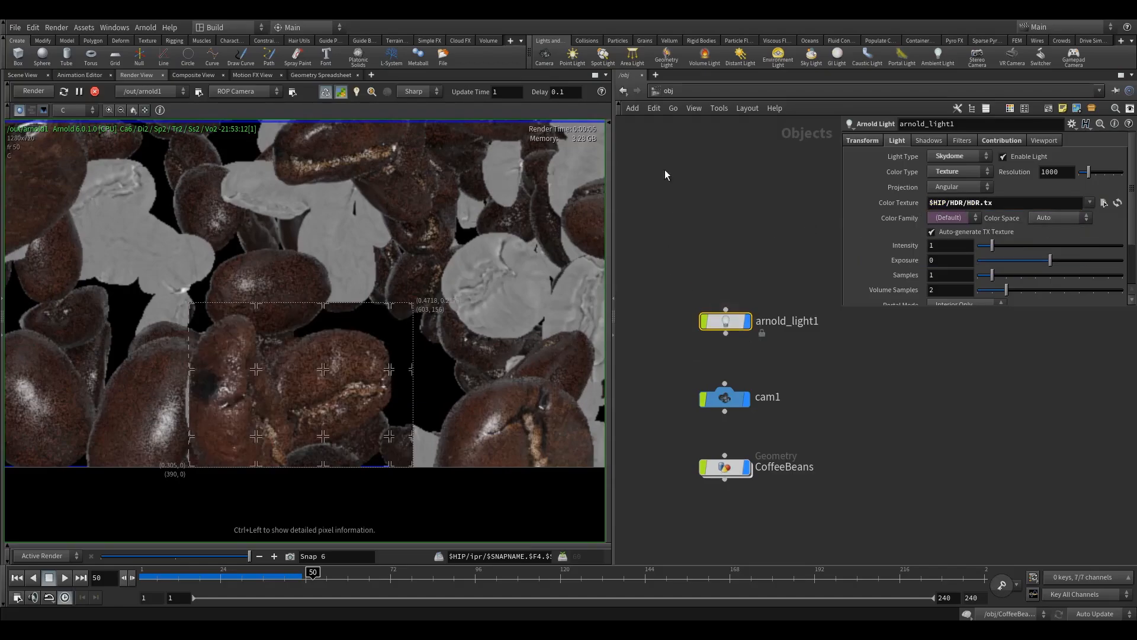
Step: Switch to the mat network and open the coffee_bean_1 material
{"action": "left_click", "coordinate": [674, 89]}
{"action": "left_click", "coordinate": [720, 135]}
{"action": "left_click_drag", "start_coordinate": [703, 309], "coordinate": [789, 465]}
{"action": "double_click", "coordinate": [772, 389]}
{"action": "middle_click_drag", "start_coordinate": [686, 317], "coordinate": [879, 272]}
{"action": "scroll", "coordinate": [746, 344], "scroll_direction": "down", "scroll_amount": 4}
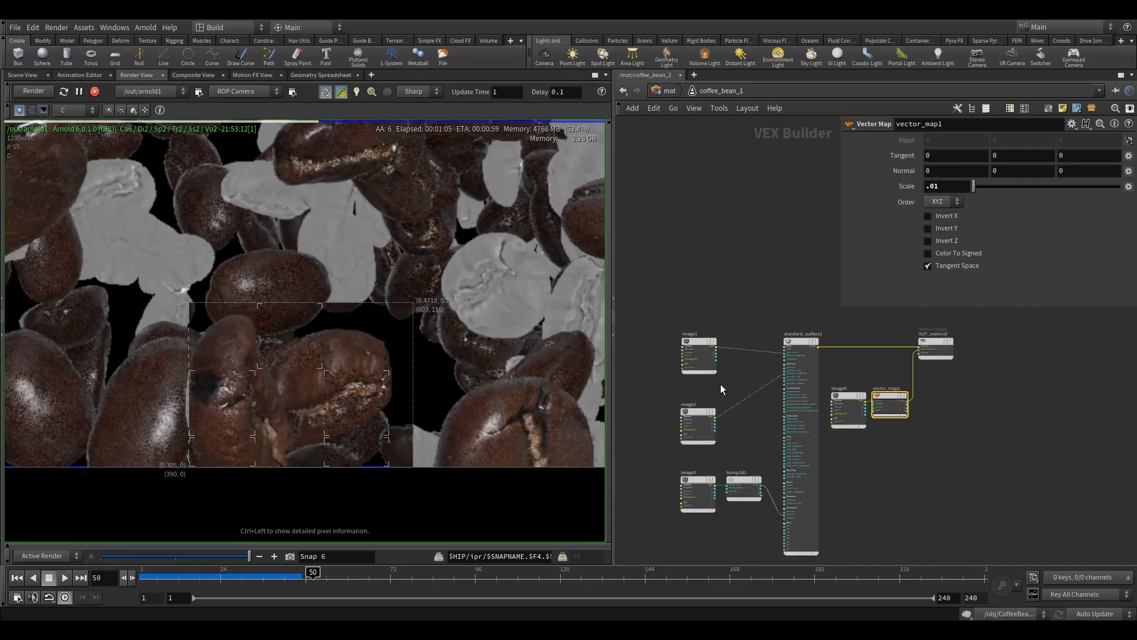
Step: Set the image1 texture file in coffee_bean_1 to $HIP/tx/coffee_bean_1_rgb.tx
{"action": "middle_click_drag", "start_coordinate": [720, 384], "coordinate": [766, 369]}
{"action": "left_click_drag", "start_coordinate": [683, 275], "coordinate": [749, 344]}
{"action": "scroll", "coordinate": [775, 311], "scroll_direction": "up", "scroll_amount": 4}
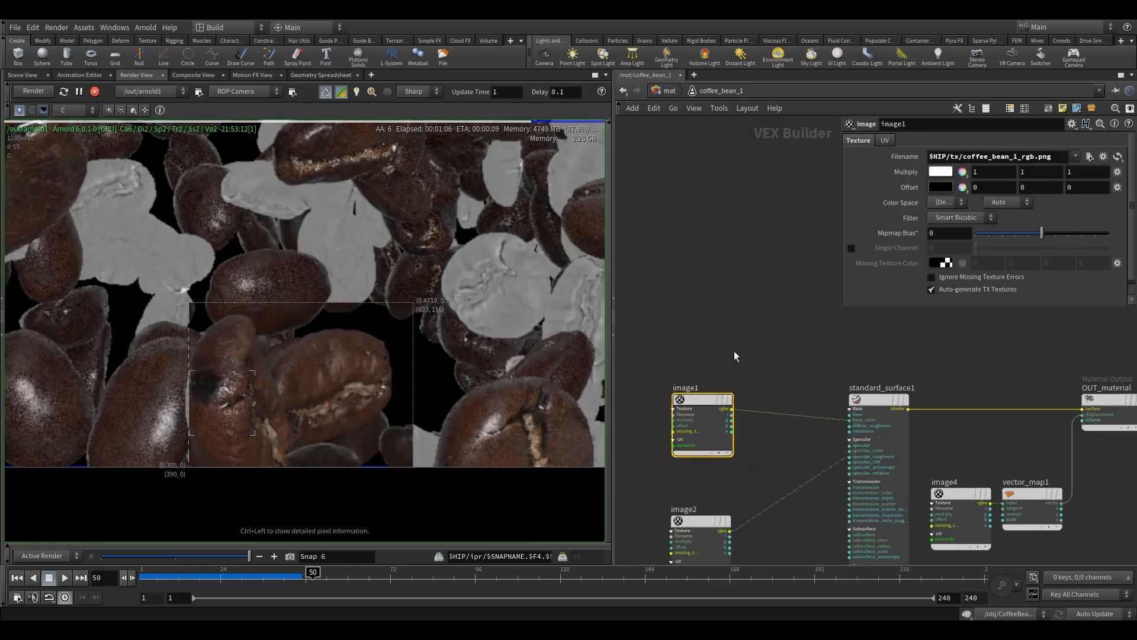
{"action": "double_click", "coordinate": [1037, 159]}
{"action": "type", "text": "t"}
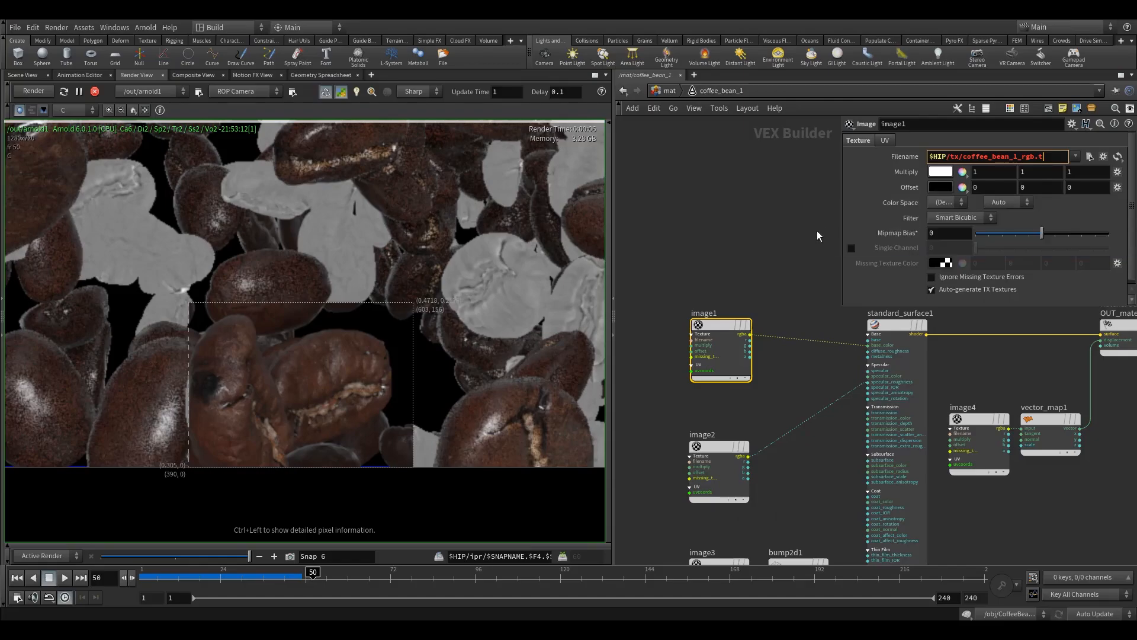
{"action": "type", "text": "x"}
Step: Point image2 to $HIP/tx/coffee_bean_1_spec.tx and image3 to $HIP/tx/coffee_bean_1_bump.tx
{"action": "middle_click_drag", "start_coordinate": [777, 400], "coordinate": [765, 299]}
{"action": "left_click", "coordinate": [707, 353]}
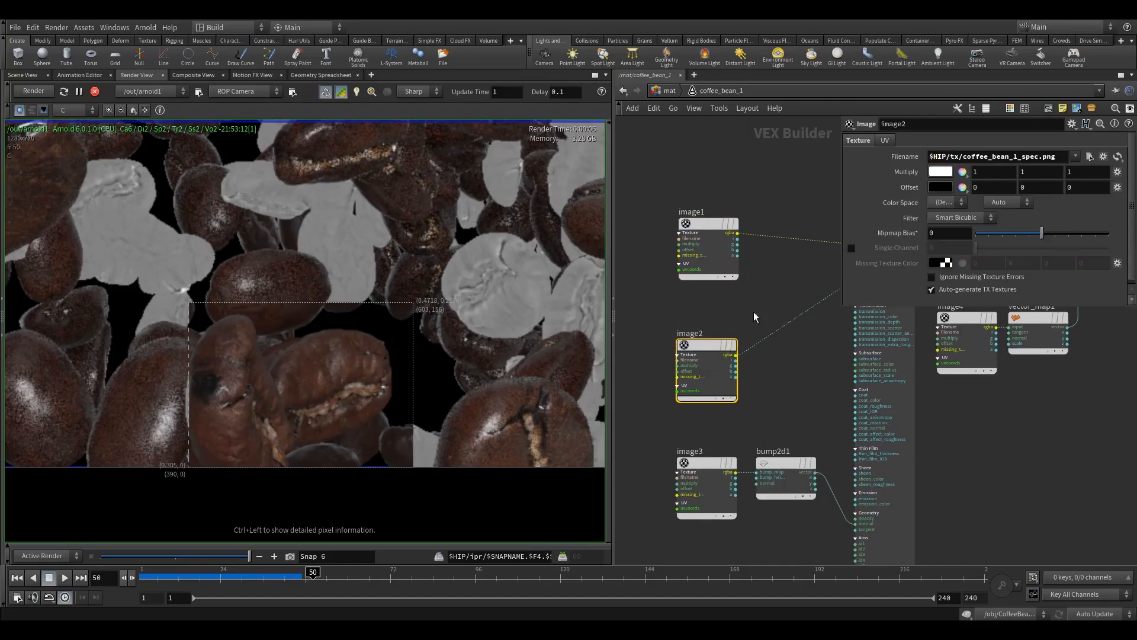
{"action": "double_click", "coordinate": [1039, 159]}
{"action": "type", "text": "tx"}
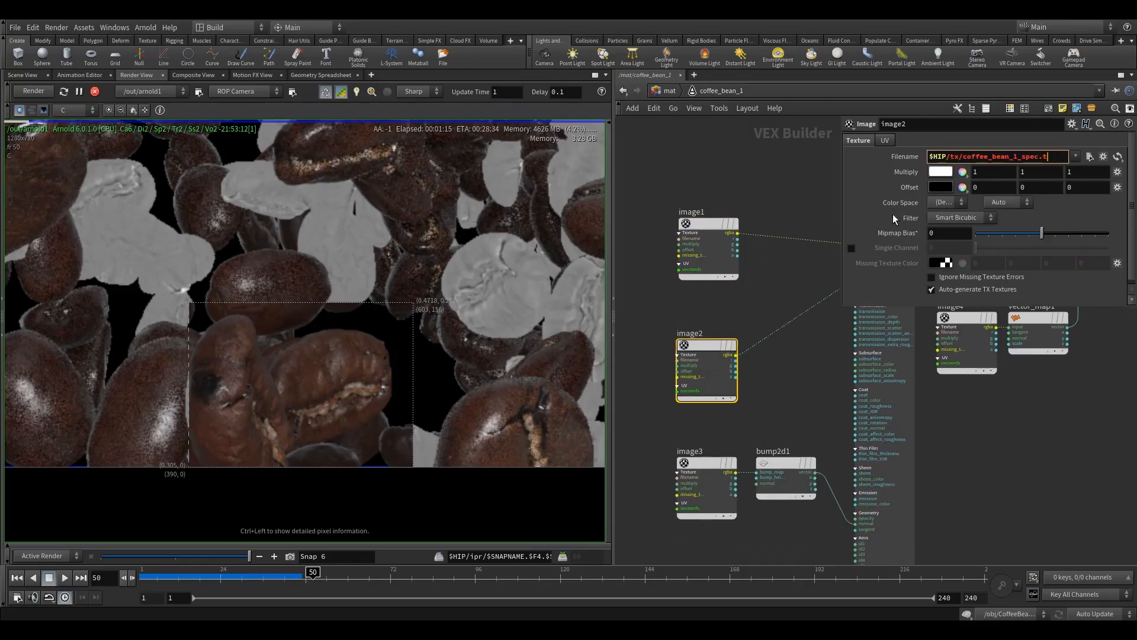
{"action": "left_click", "coordinate": [708, 469]}
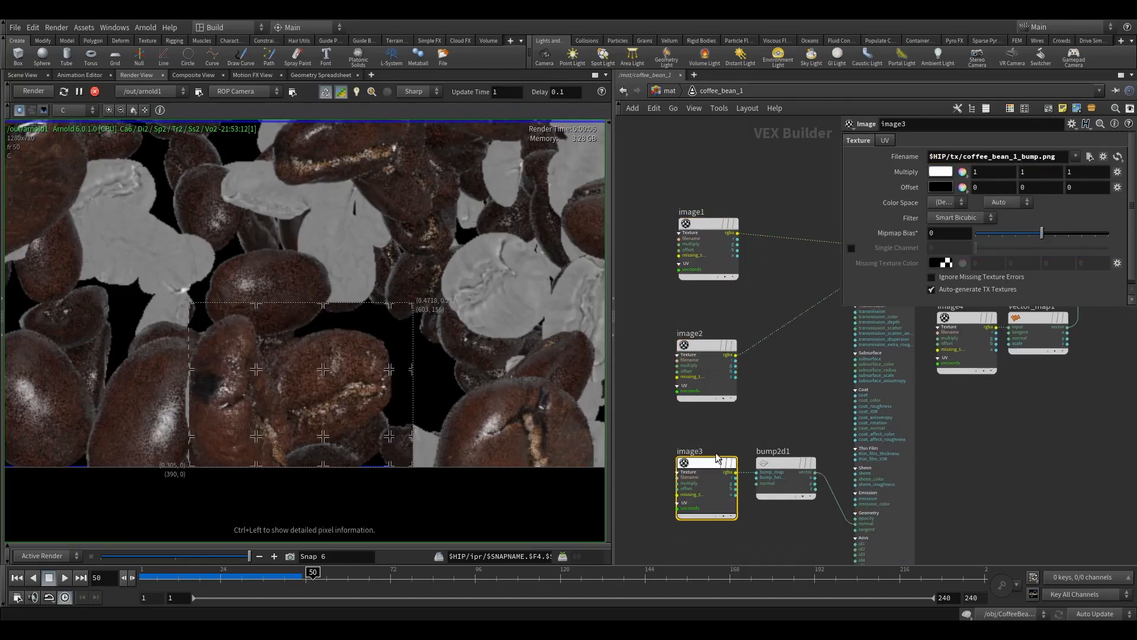
{"action": "double_click", "coordinate": [1041, 158]}
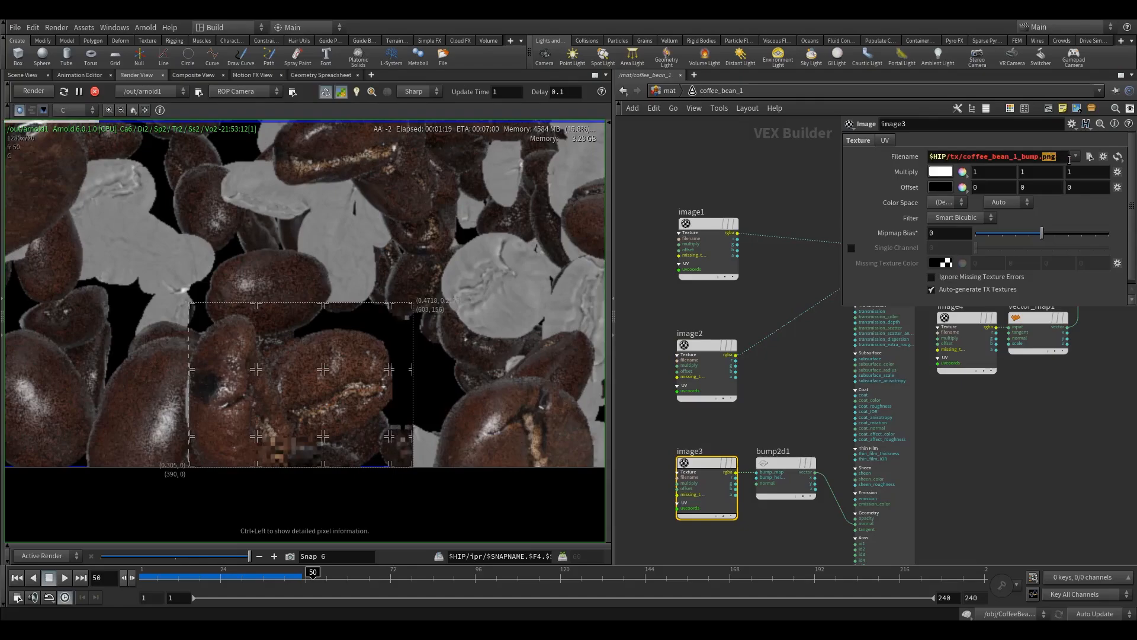
{"action": "type", "text": "tx"}
Step: Set the texture file of the displacement node image4 to $HIP/tx/coffee_bean_1_disp.tx
{"action": "middle_click_drag", "start_coordinate": [873, 347], "coordinate": [666, 387]}
{"action": "left_click", "coordinate": [759, 385]}
{"action": "double_click", "coordinate": [1049, 157]}
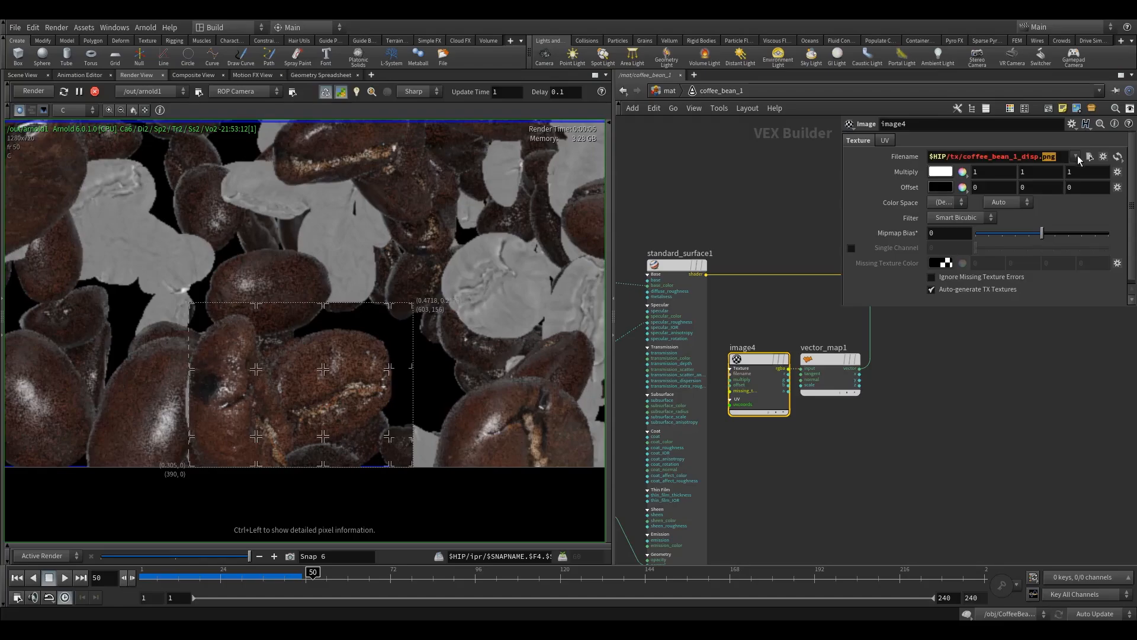
{"action": "type", "text": "tx"}
{"action": "left_click", "coordinate": [670, 140]}
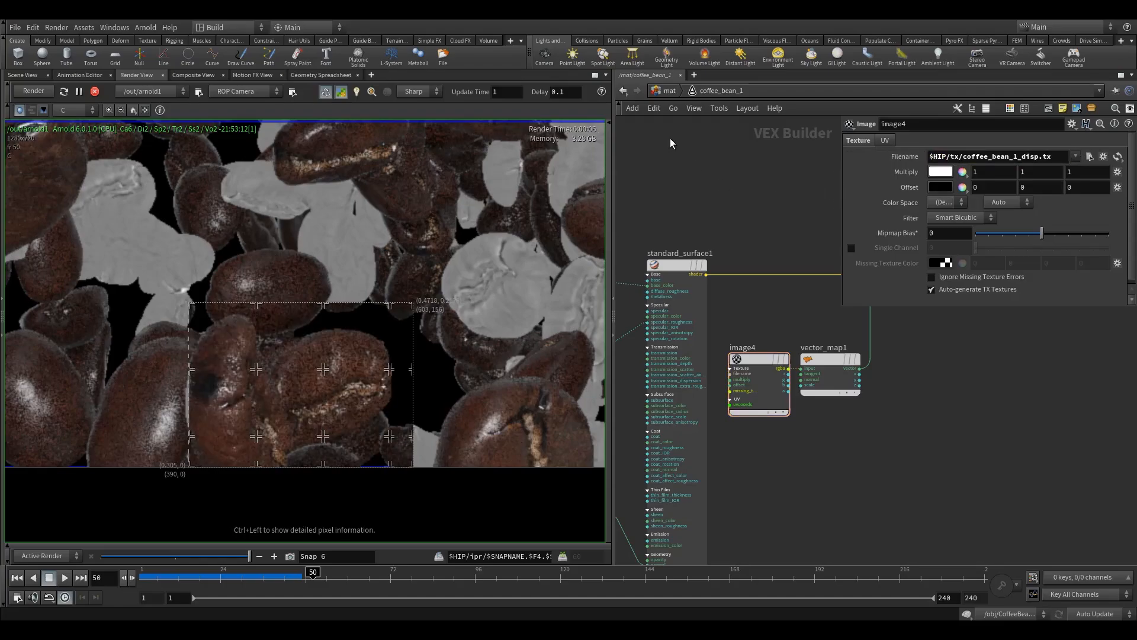
Step: Open the coffee_bean_2 material and set its image1 texture file to $HIP/tx/coffee_bean_2_rgb.tx
{"action": "left_click", "coordinate": [674, 91]}
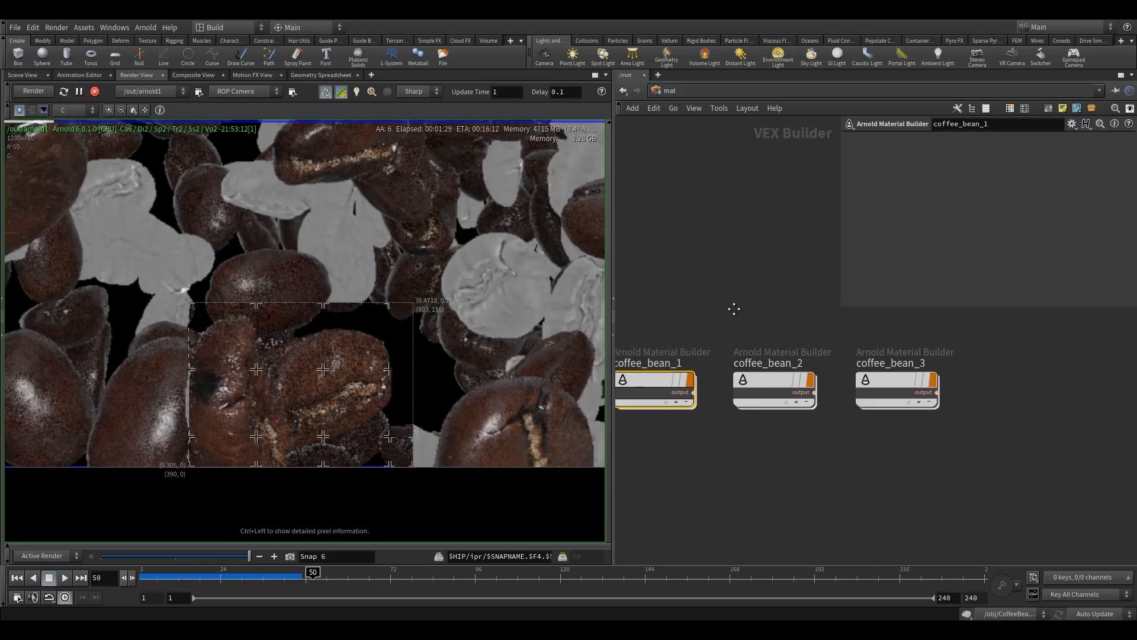
{"action": "middle_click_drag", "start_coordinate": [823, 386], "coordinate": [771, 381]}
{"action": "double_click", "coordinate": [771, 379]}
{"action": "left_click_drag", "start_coordinate": [705, 327], "coordinate": [759, 405]}
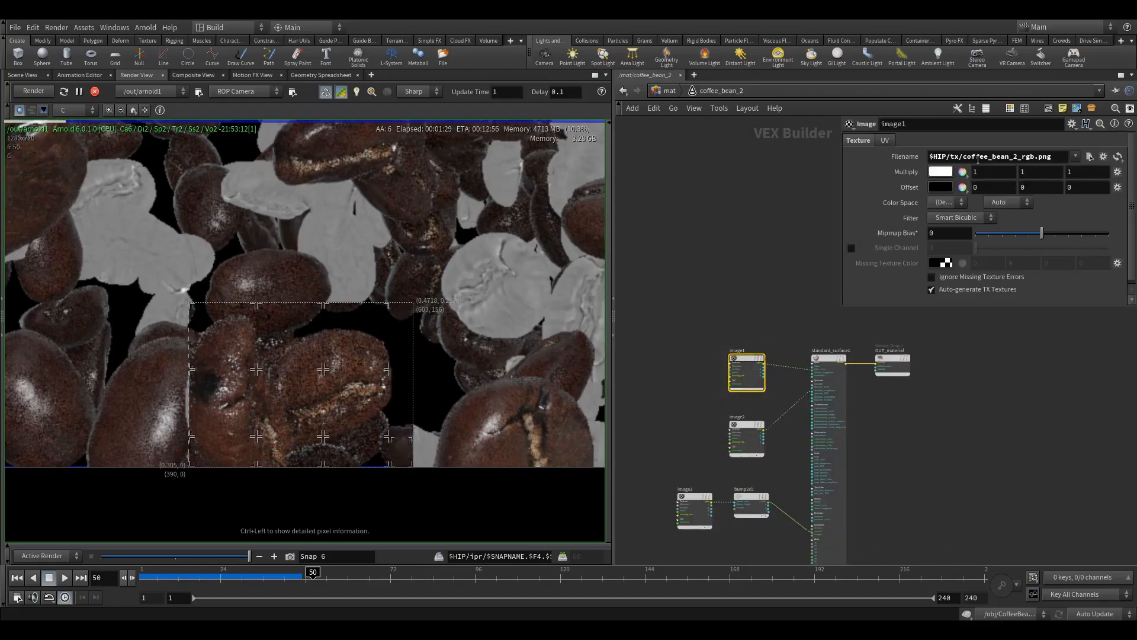
{"action": "double_click", "coordinate": [1037, 156]}
{"action": "type", "text": "tx"}
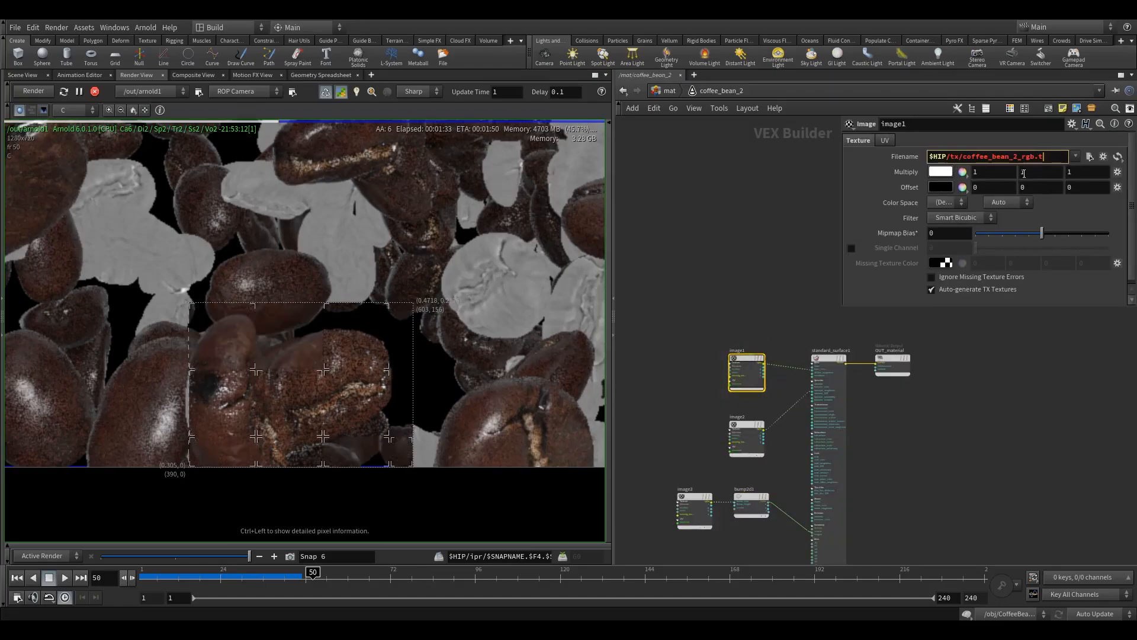
Step: Point image2 to $HIP/tx/coffee_bean_2_spec.tx and image3 to $HIP/tx/coffee_bean_2_disp.tx
{"action": "left_click", "coordinate": [745, 437]}
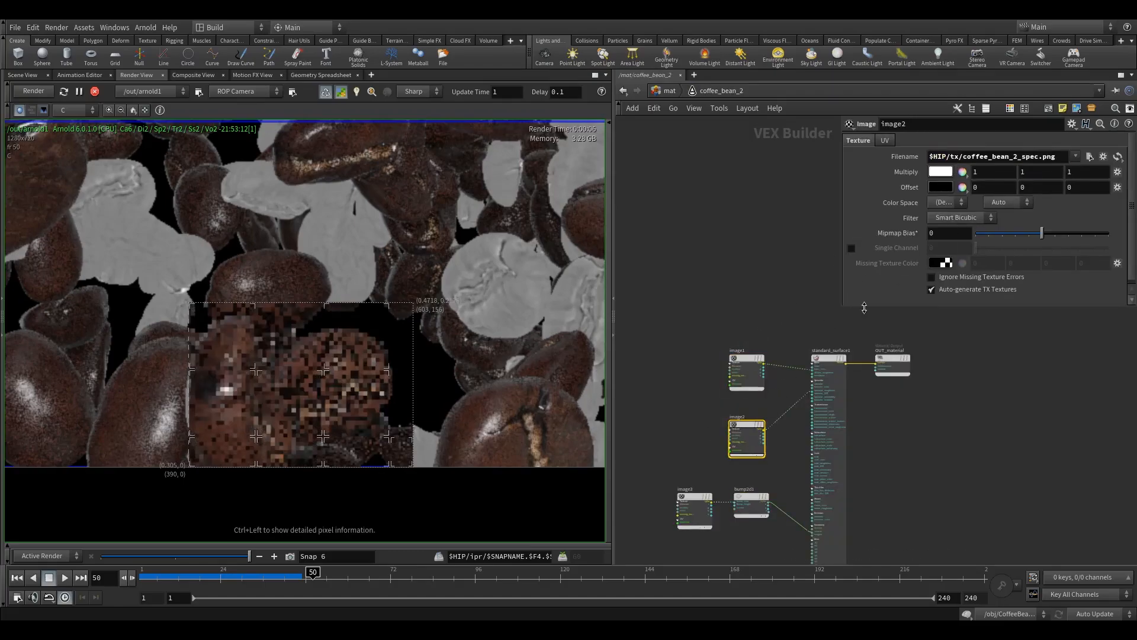
{"action": "double_click", "coordinate": [1047, 157]}
{"action": "type", "text": "tx"}
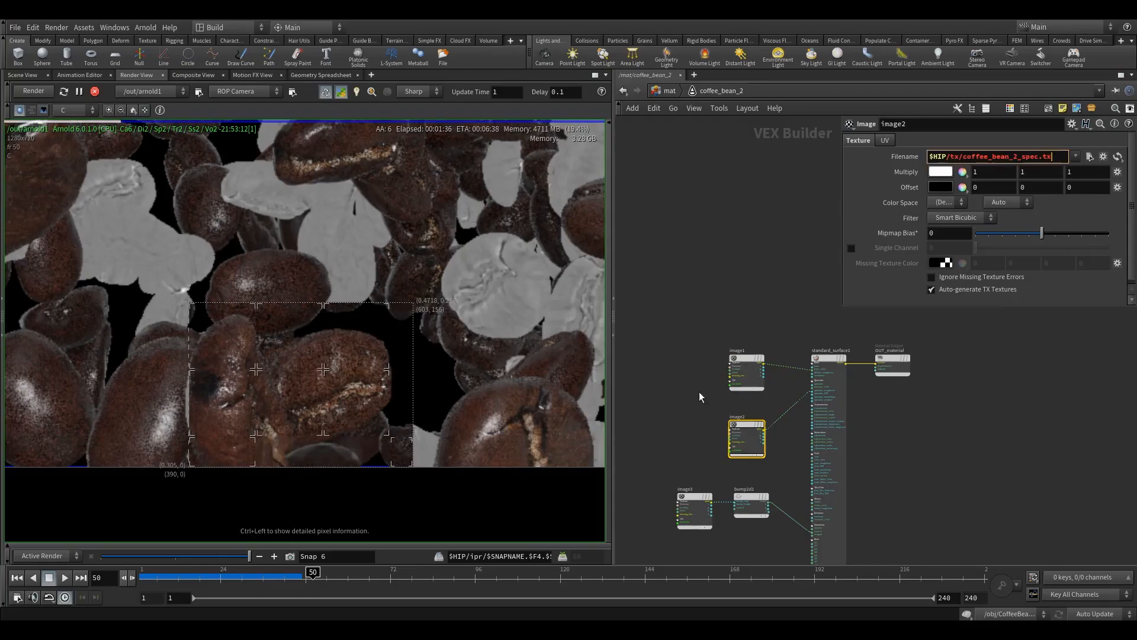
{"action": "left_click", "coordinate": [693, 508]}
{"action": "double_click", "coordinate": [1049, 156]}
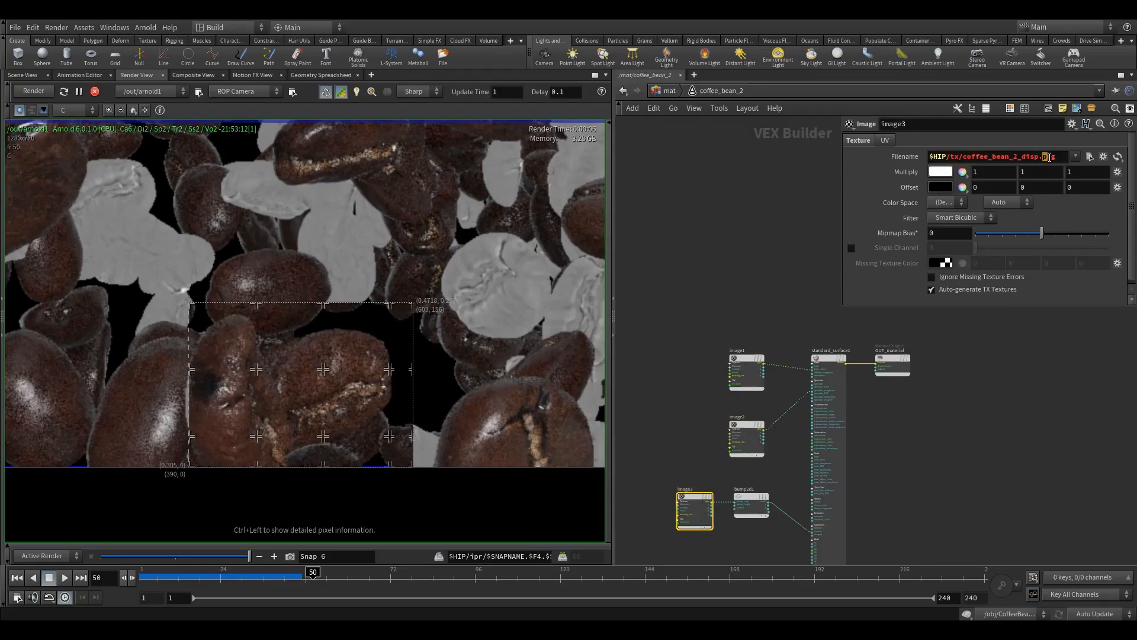
{"action": "type", "text": "tx"}
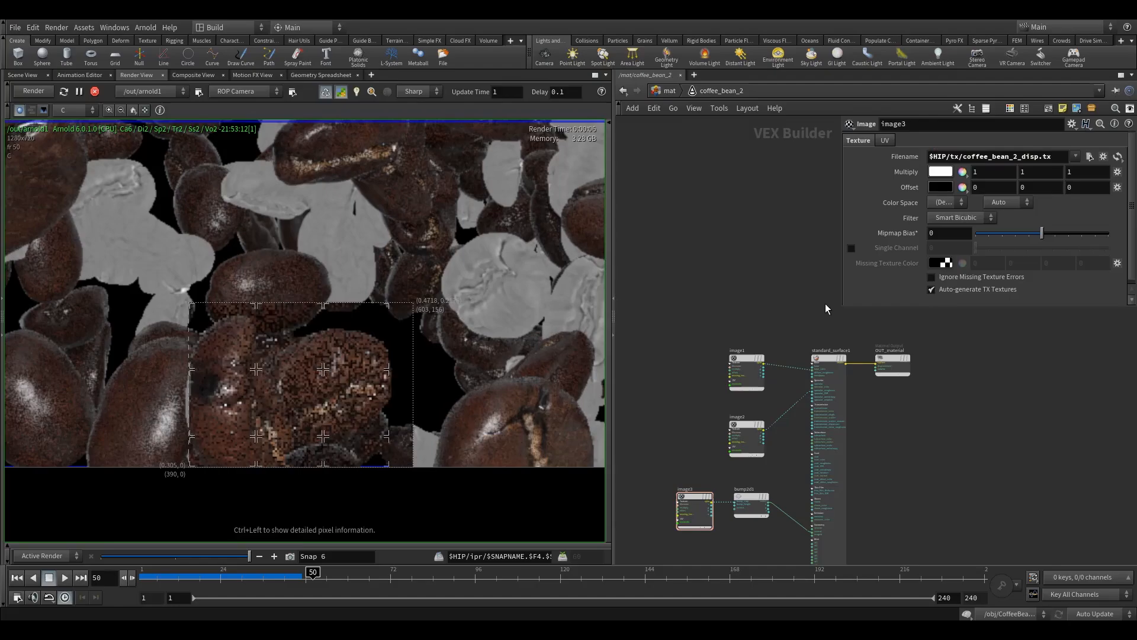
Step: Detach image3 from bump2d1 and move it between standard_surface1 and OUT_material
{"action": "left_click_drag", "start_coordinate": [810, 319], "coordinate": [844, 317]}
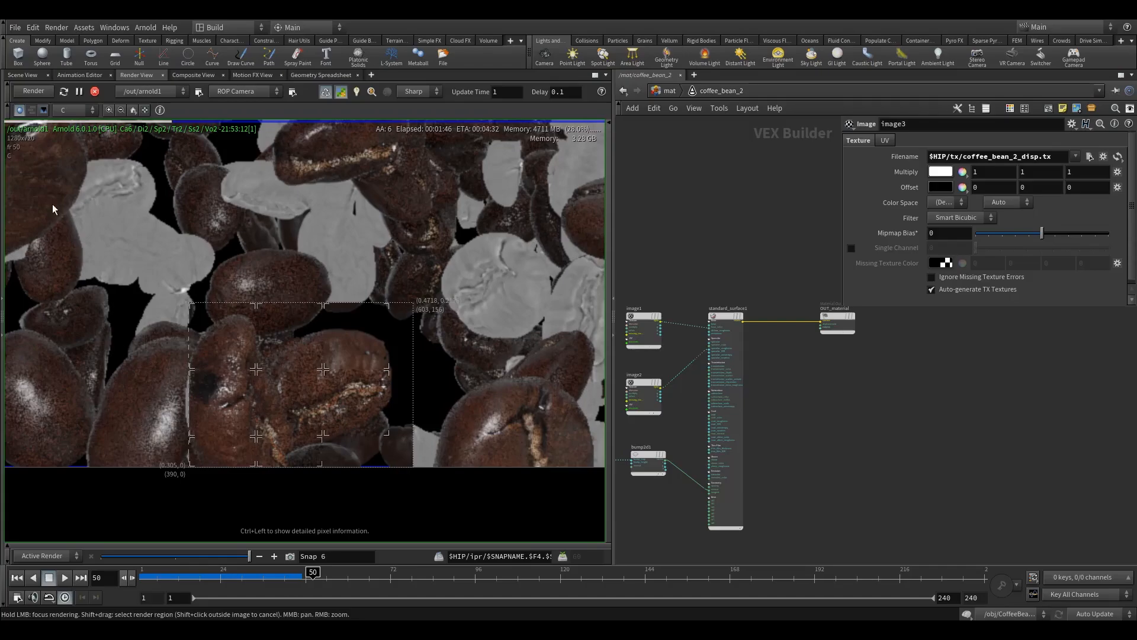
{"action": "middle_click_drag", "start_coordinate": [807, 423], "coordinate": [930, 411]}
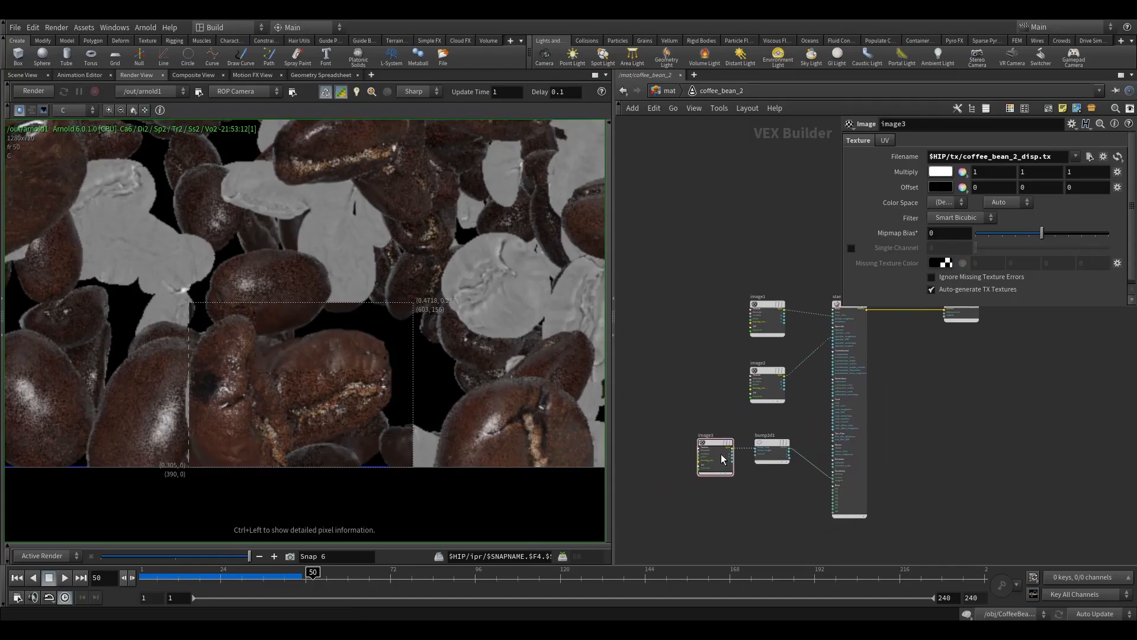
{"action": "left_click_drag", "start_coordinate": [715, 447], "coordinate": [724, 446]}
{"action": "scroll", "coordinate": [764, 438], "scroll_direction": "up", "scroll_amount": 3}
{"action": "middle_click_drag", "start_coordinate": [769, 414], "coordinate": [737, 389]}
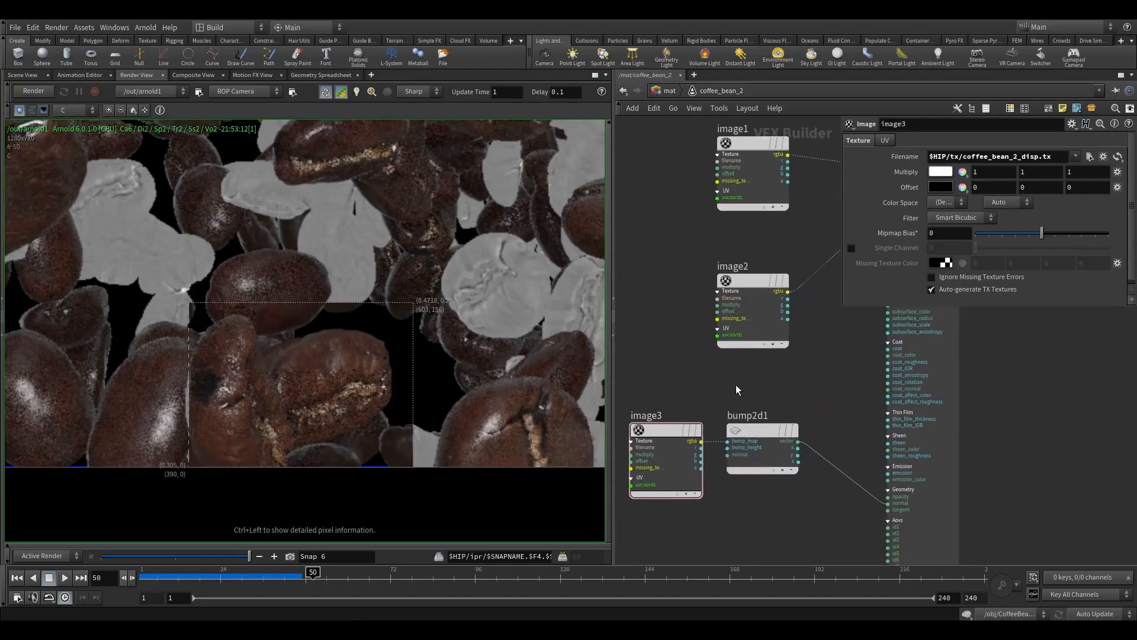
{"action": "left_click", "coordinate": [682, 496]}
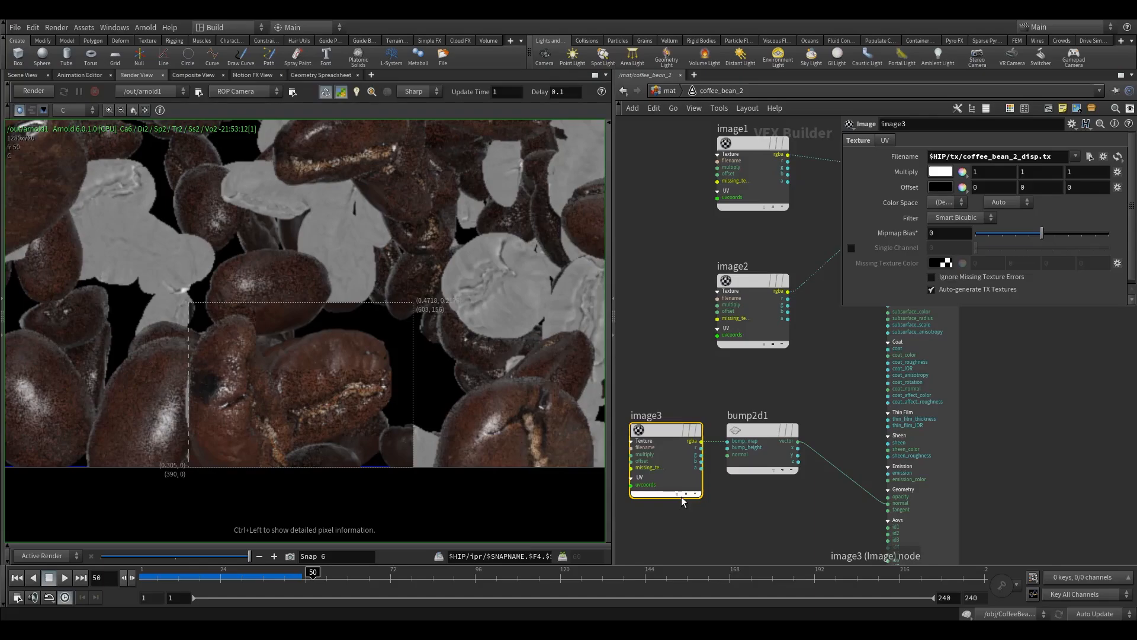
{"action": "scroll", "coordinate": [759, 532], "scroll_direction": "down", "scroll_amount": 3}
{"action": "middle_click_drag", "start_coordinate": [760, 531], "coordinate": [730, 487]}
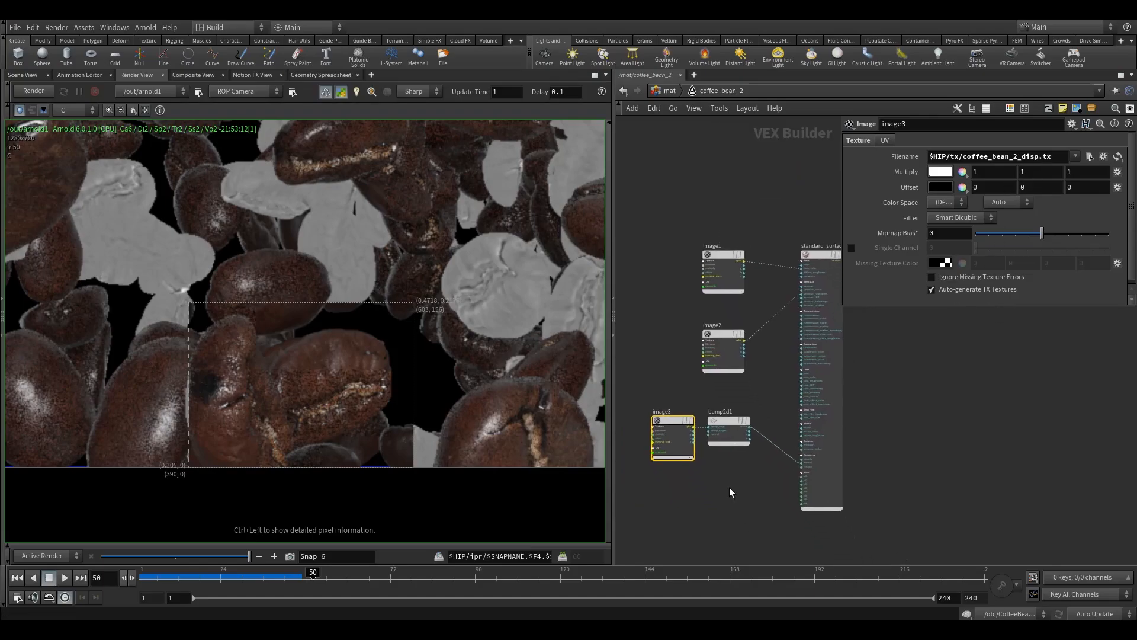
{"action": "left_click_drag", "start_coordinate": [680, 427], "coordinate": [907, 333]}
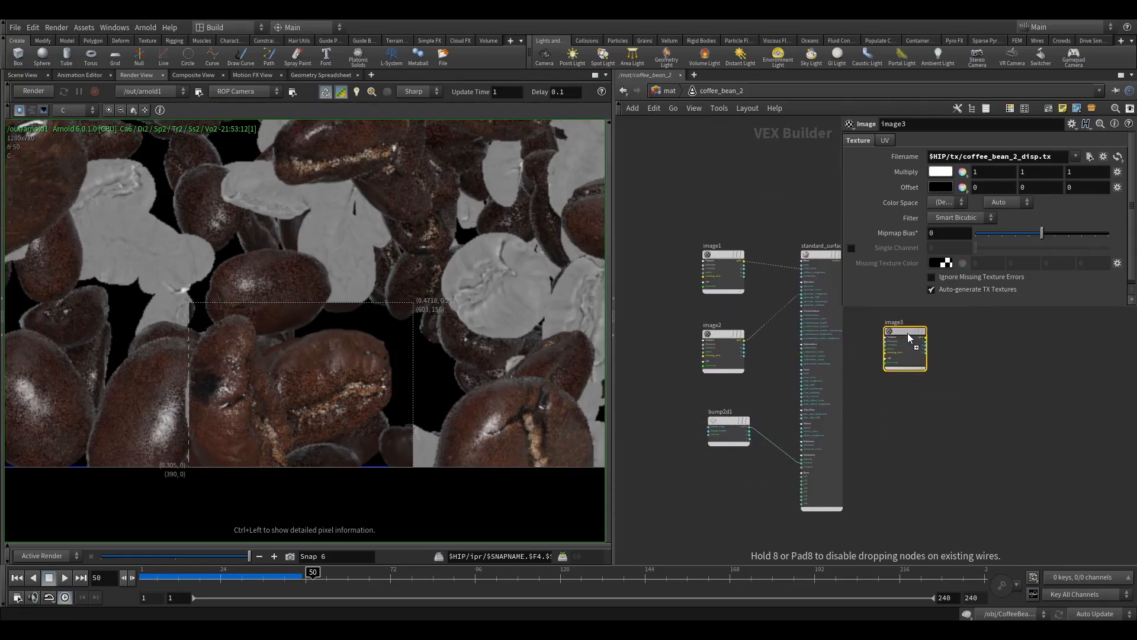
{"action": "middle_click_drag", "start_coordinate": [976, 330], "coordinate": [898, 441]}
{"action": "left_click_drag", "start_coordinate": [821, 436], "coordinate": [803, 409]}
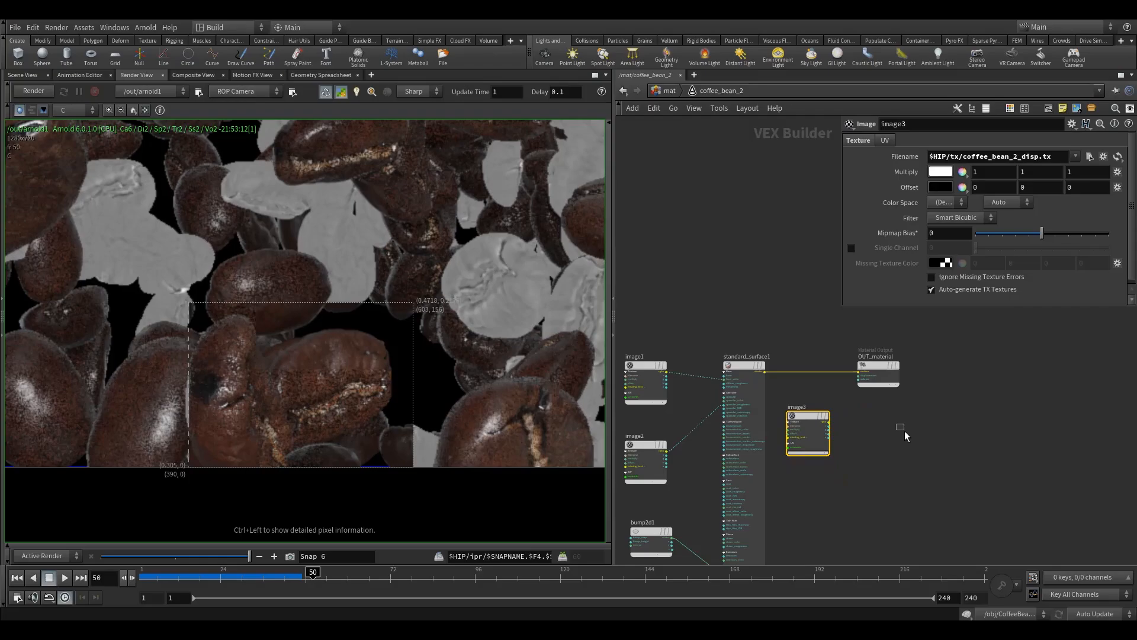
Step: Add a Vector Map node beside image3 and connect image3's rgba output to its input
{"action": "key", "text": "Tab"}
{"action": "type", "text": "vecto"}
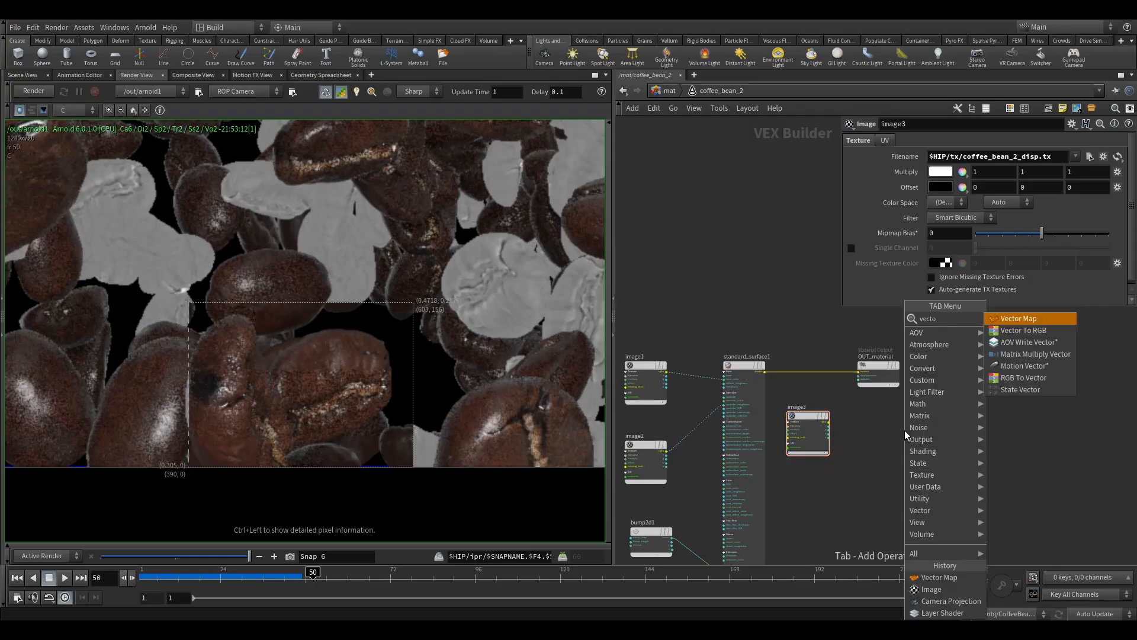
{"action": "left_click", "coordinate": [1036, 321]}
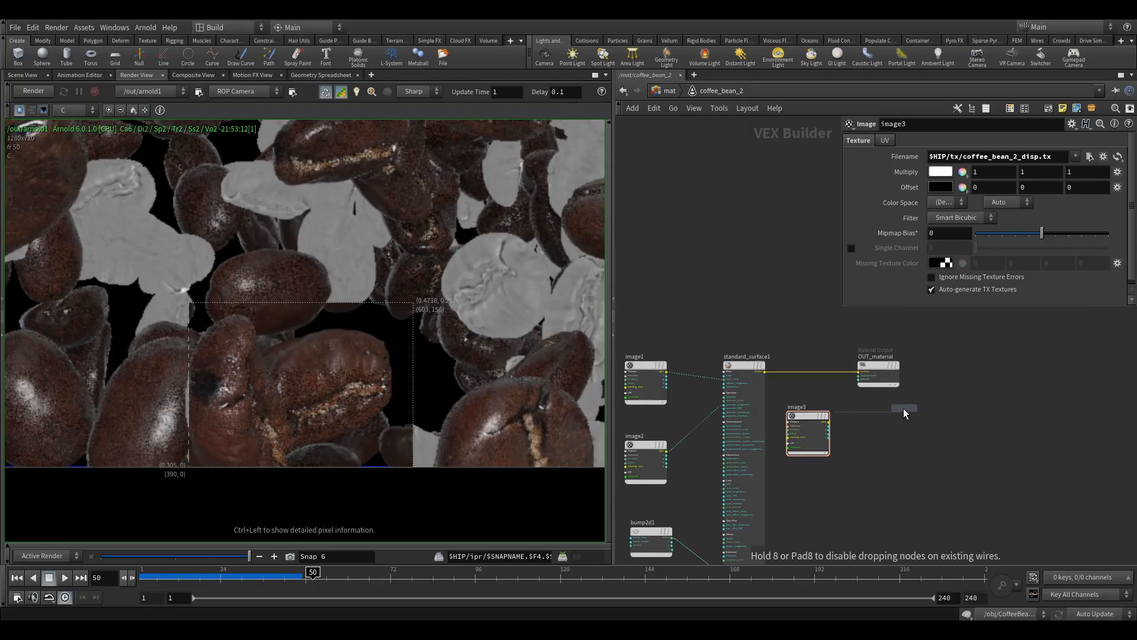
{"action": "left_click", "coordinate": [874, 419]}
{"action": "scroll", "coordinate": [839, 423], "scroll_direction": "up", "scroll_amount": 4}
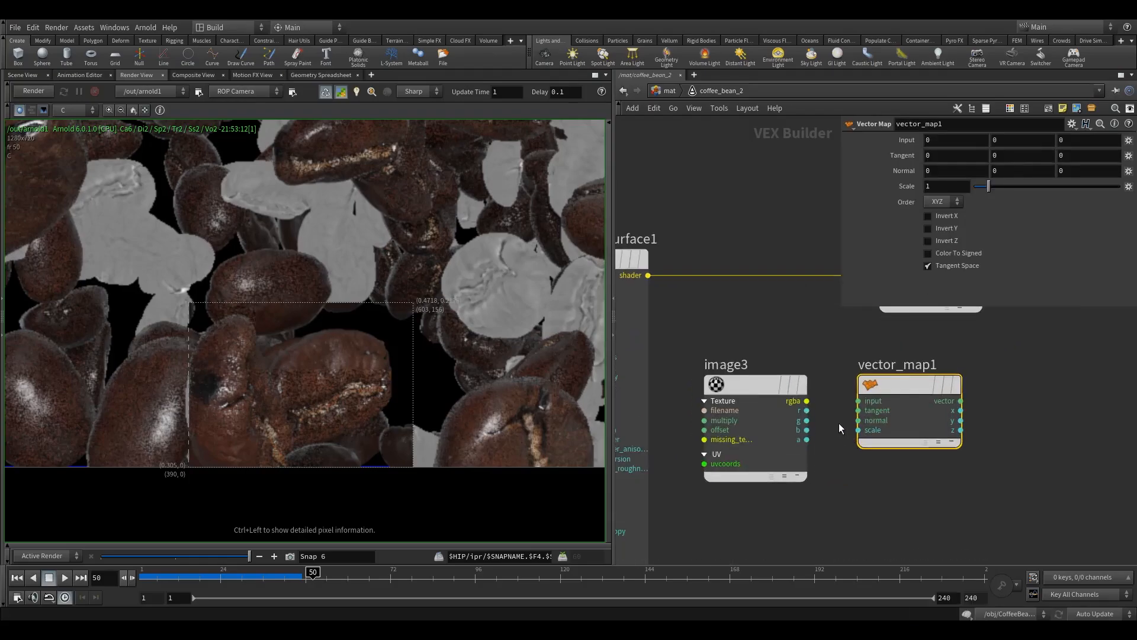
{"action": "left_click_drag", "start_coordinate": [806, 401], "coordinate": [898, 382]}
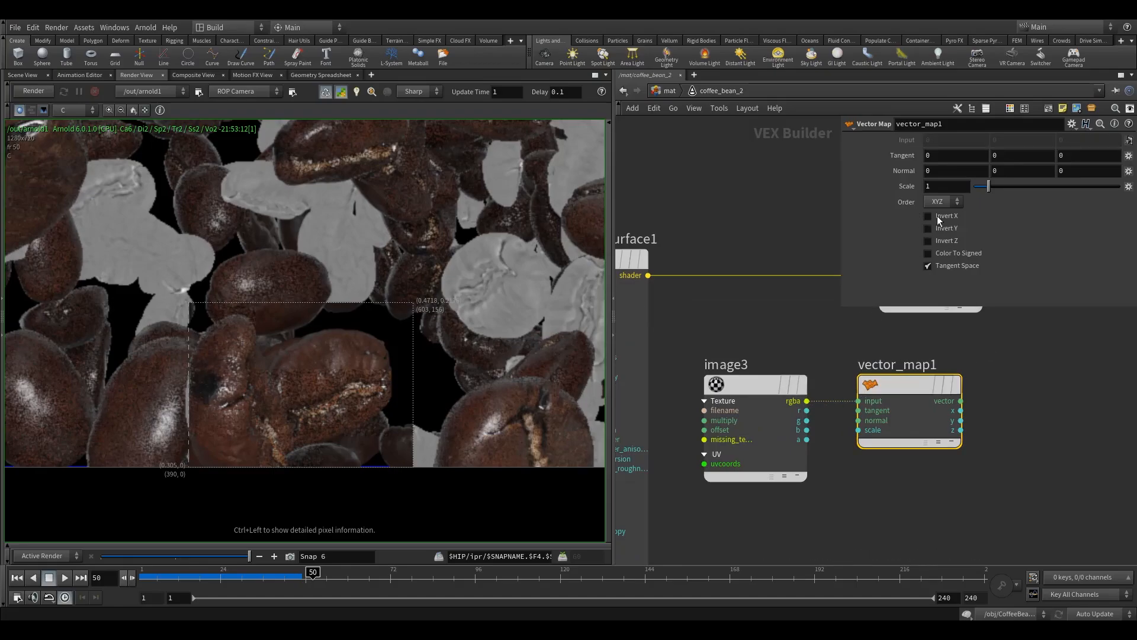
Step: Set vector_map1's scale to 0.01 and connect its vector output to the displacement input of OUT_material
{"action": "type", "text": "0.01"}
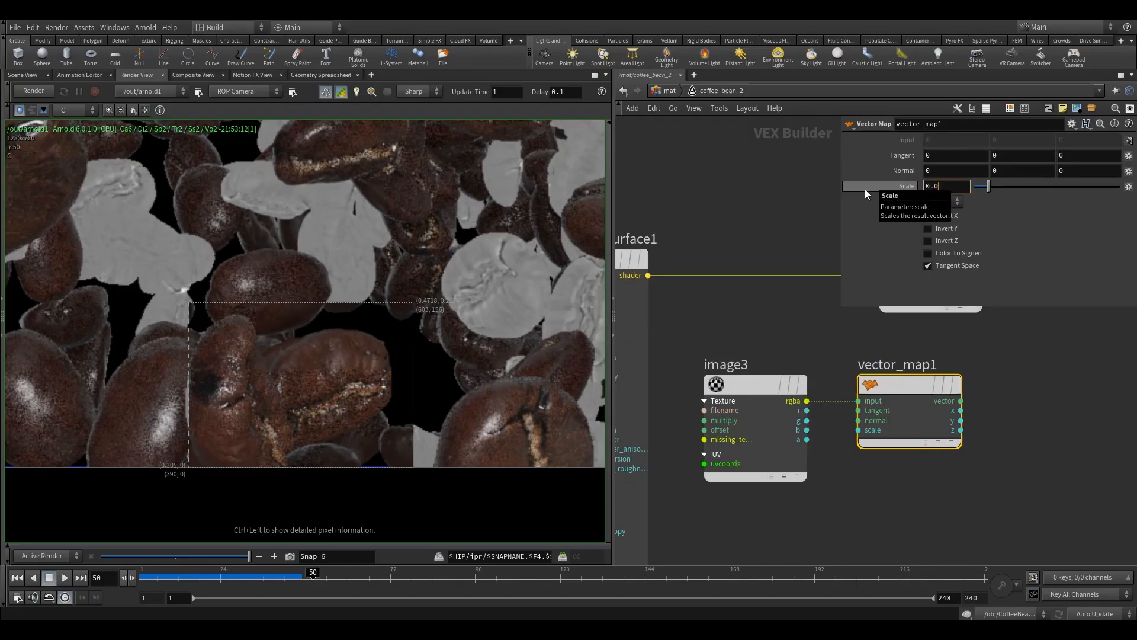
{"action": "left_click", "coordinate": [960, 401]}
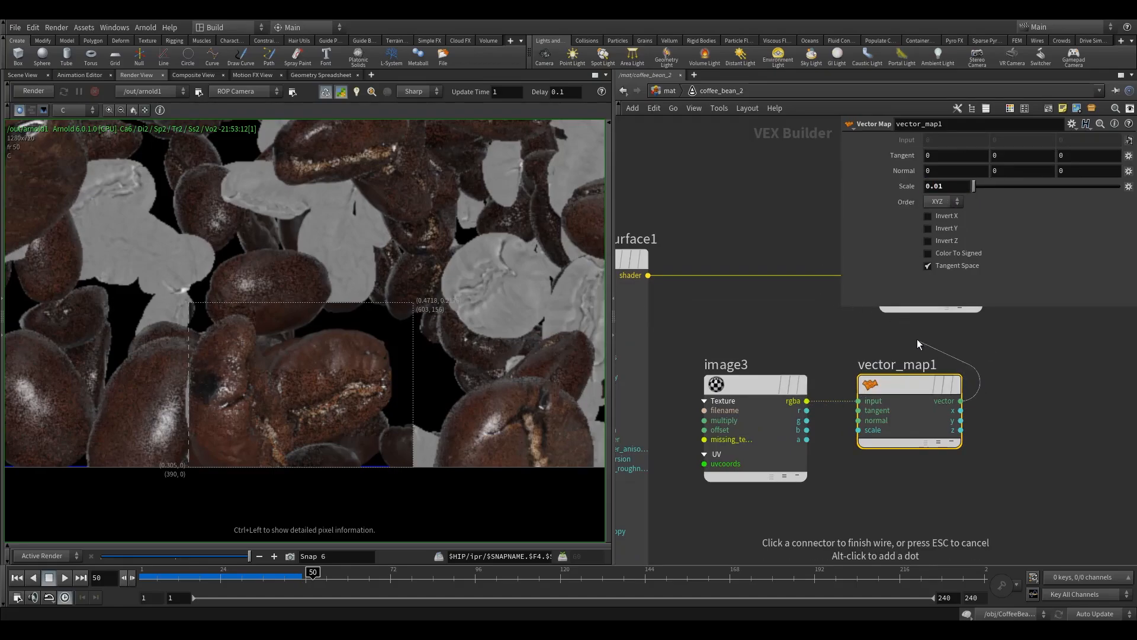
{"action": "middle_click_drag", "start_coordinate": [917, 339], "coordinate": [930, 414]}
{"action": "left_click", "coordinate": [898, 372]}
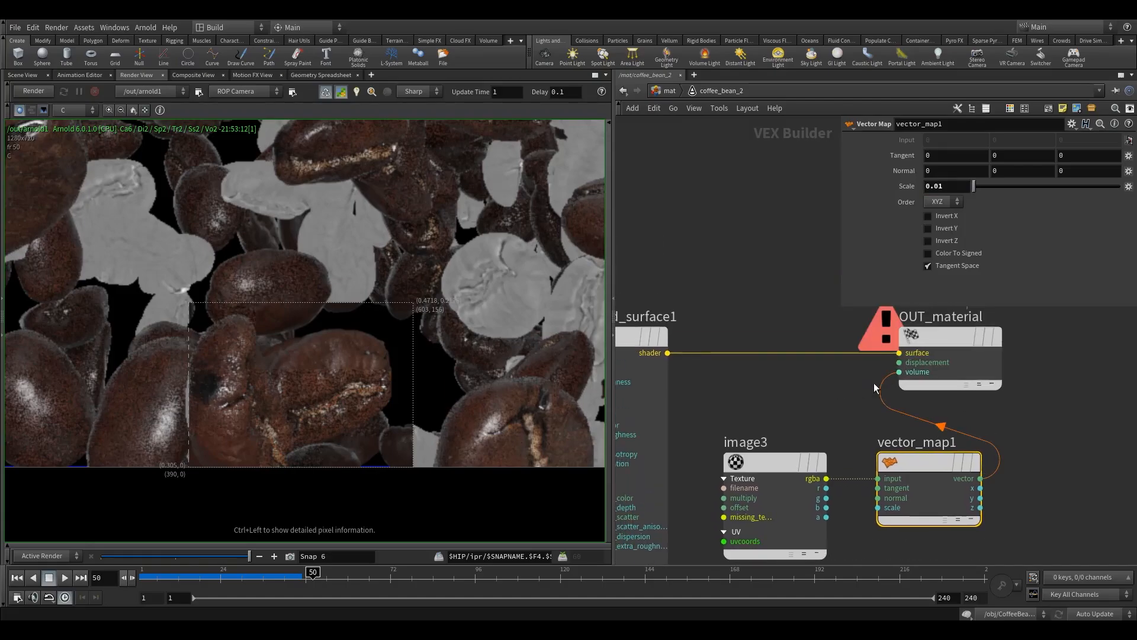
{"action": "left_click", "coordinate": [900, 372]}
{"action": "left_click", "coordinate": [899, 362]}
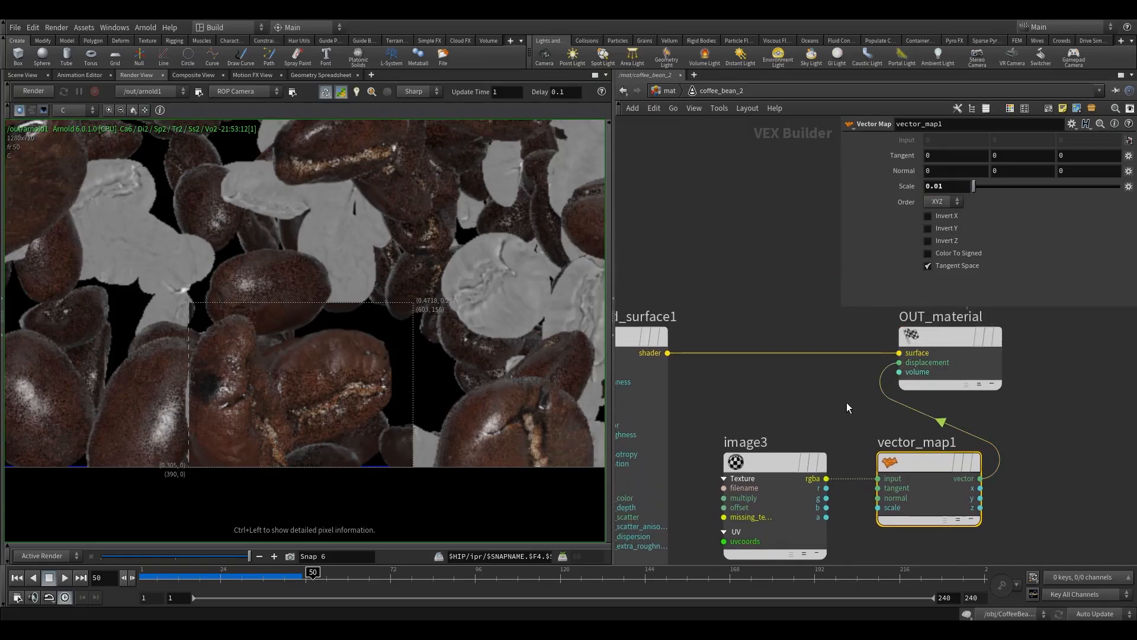
Step: Align bump2d1 below image2 and add a new Image node beside it
{"action": "scroll", "coordinate": [847, 403], "scroll_direction": "down", "scroll_amount": 5}
{"action": "middle_click_drag", "start_coordinate": [823, 511], "coordinate": [906, 393]}
{"action": "left_click", "coordinate": [741, 424]}
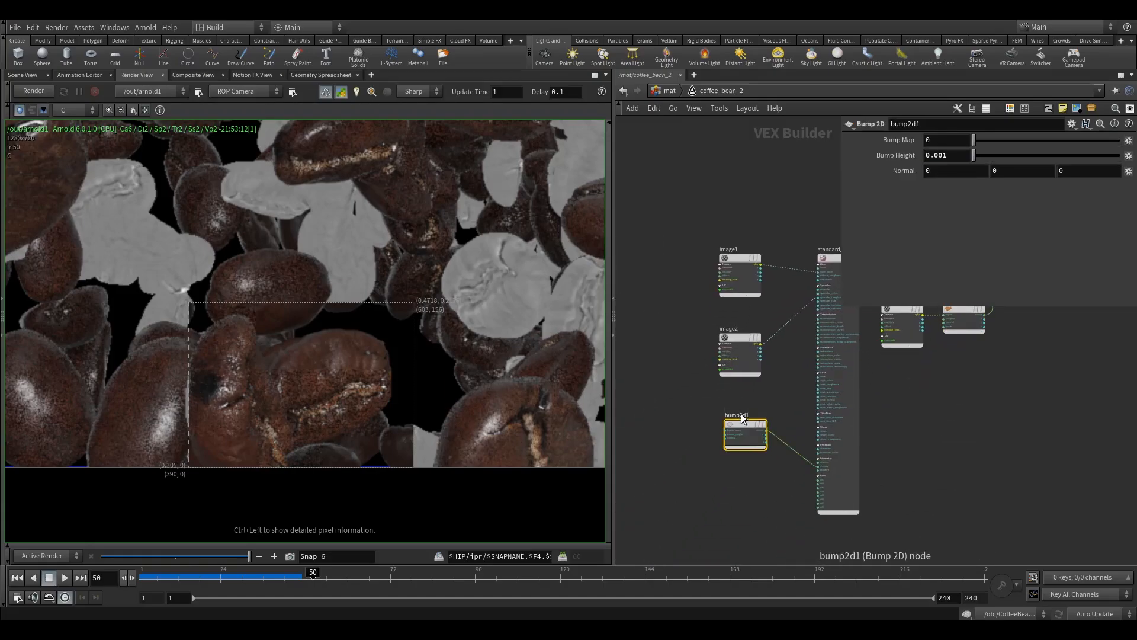
{"action": "left_click_drag", "start_coordinate": [741, 424], "coordinate": [738, 424]}
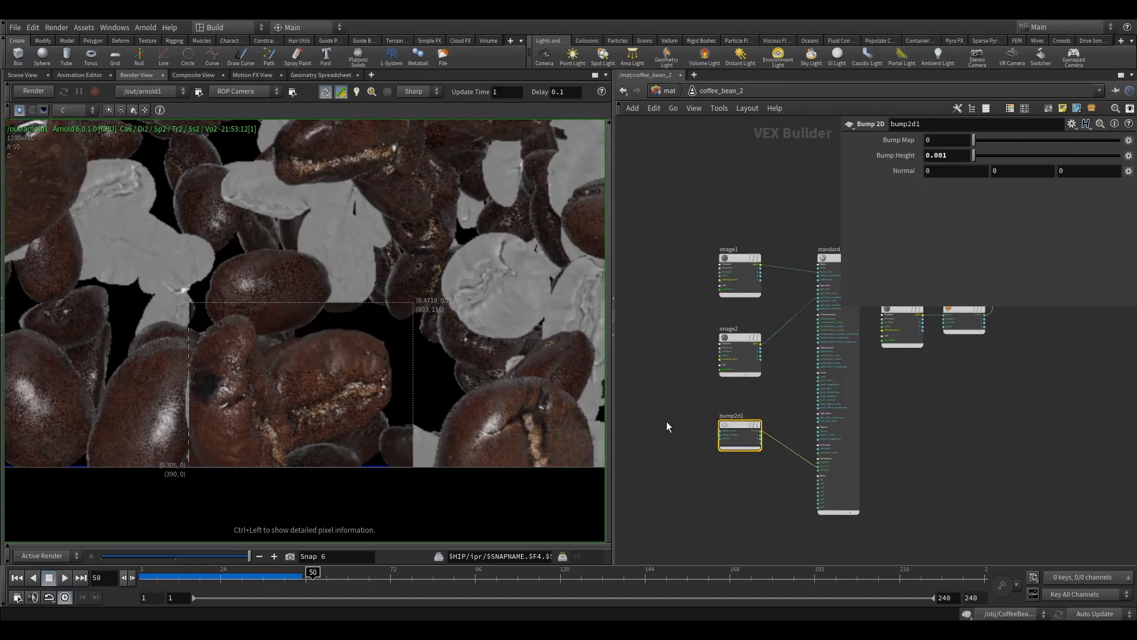
{"action": "key", "text": "Tab"}
{"action": "type", "text": "imp"}
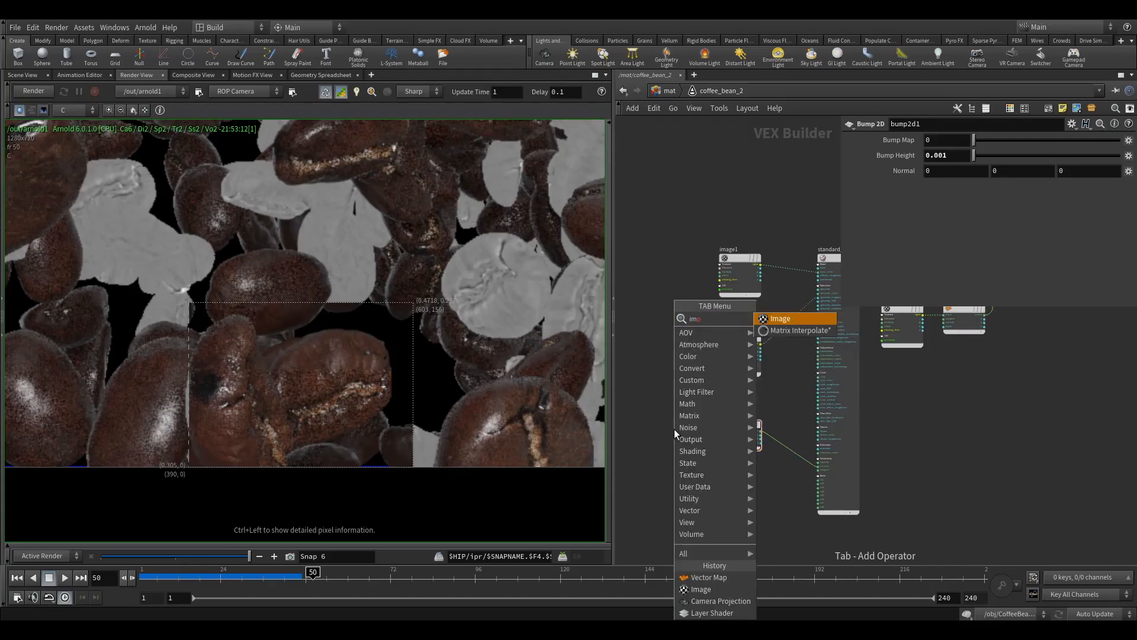
{"action": "left_click", "coordinate": [788, 318]}
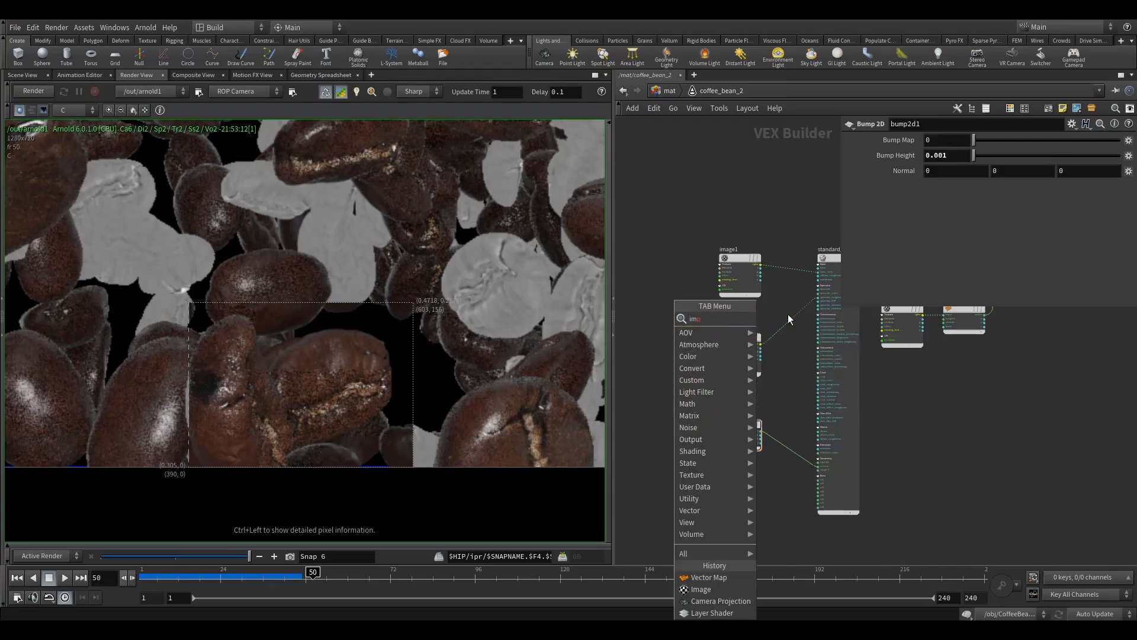
{"action": "left_click", "coordinate": [652, 424]}
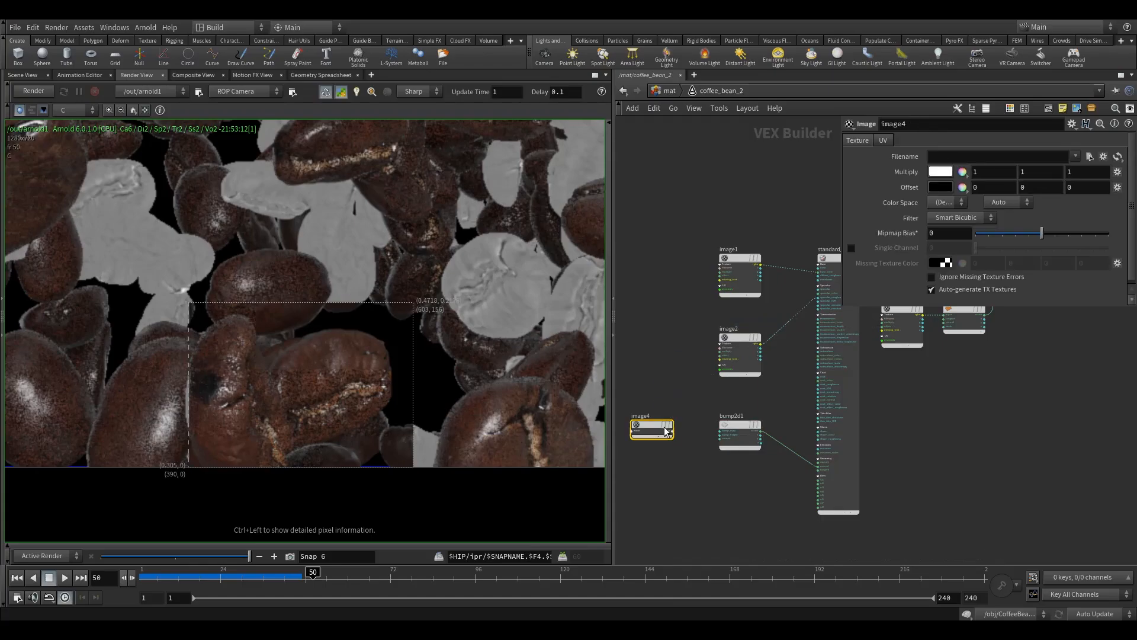
Step: Load coffee_bean_2_bump.png from $HIP/tx/ as the texture of image4
{"action": "left_click", "coordinate": [1089, 157]}
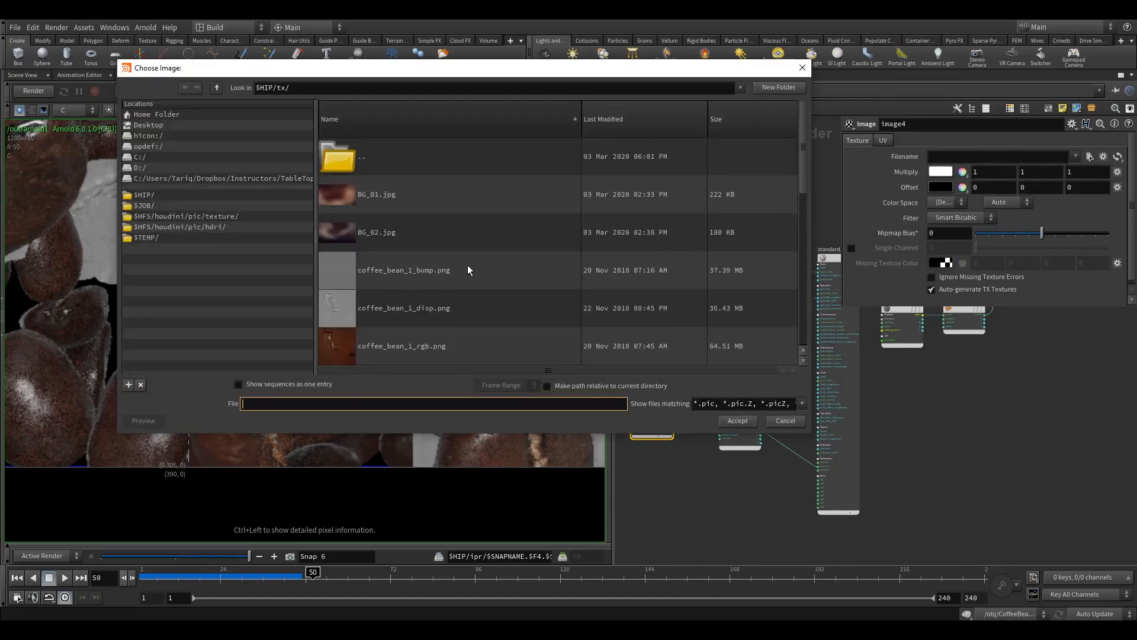
{"action": "left_click_drag", "start_coordinate": [546, 55], "coordinate": [625, 114]}
{"action": "scroll", "coordinate": [545, 248], "scroll_direction": "down", "scroll_amount": 4}
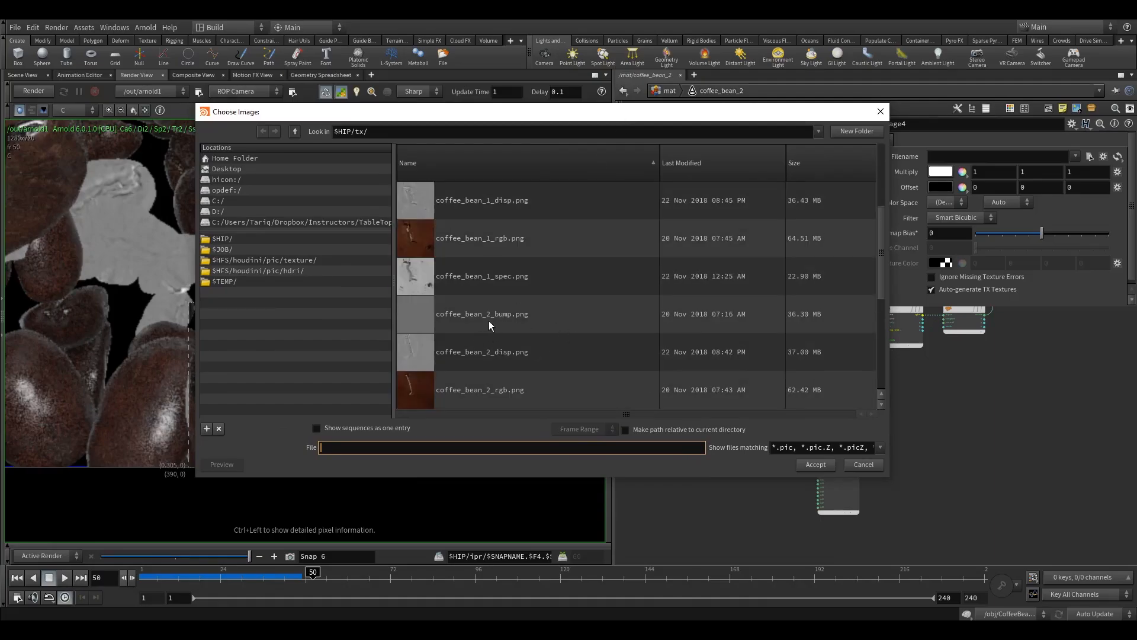
{"action": "left_click", "coordinate": [474, 315]}
{"action": "left_click", "coordinate": [805, 462]}
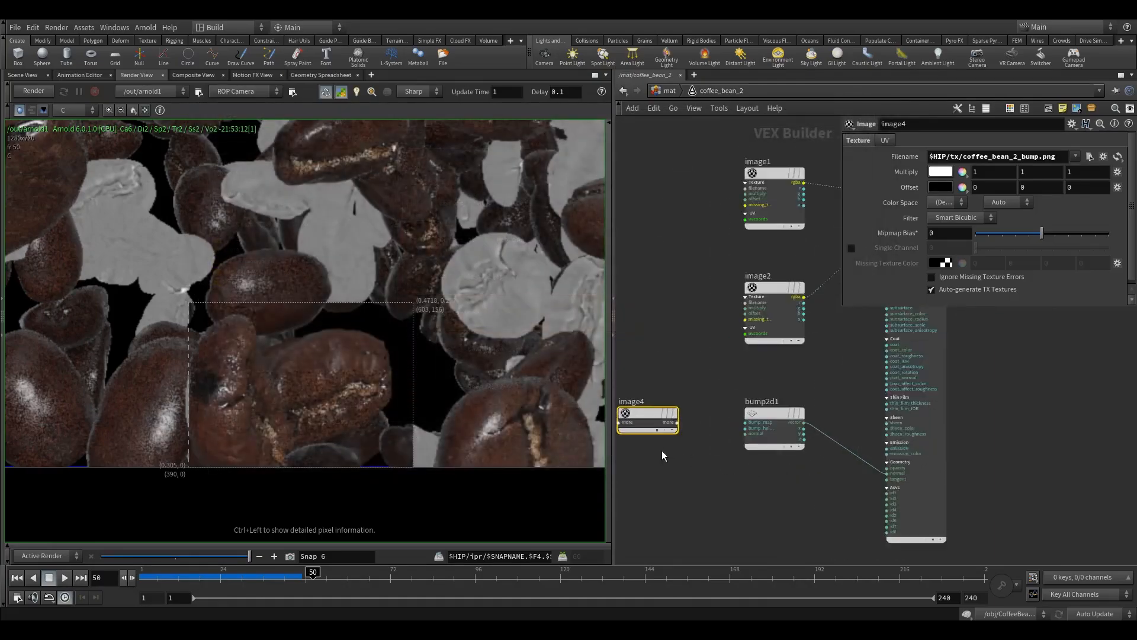
Step: Expand the image4 node and connect its rgba output to the bump_map input of bump2d1
{"action": "left_click", "coordinate": [654, 420]}
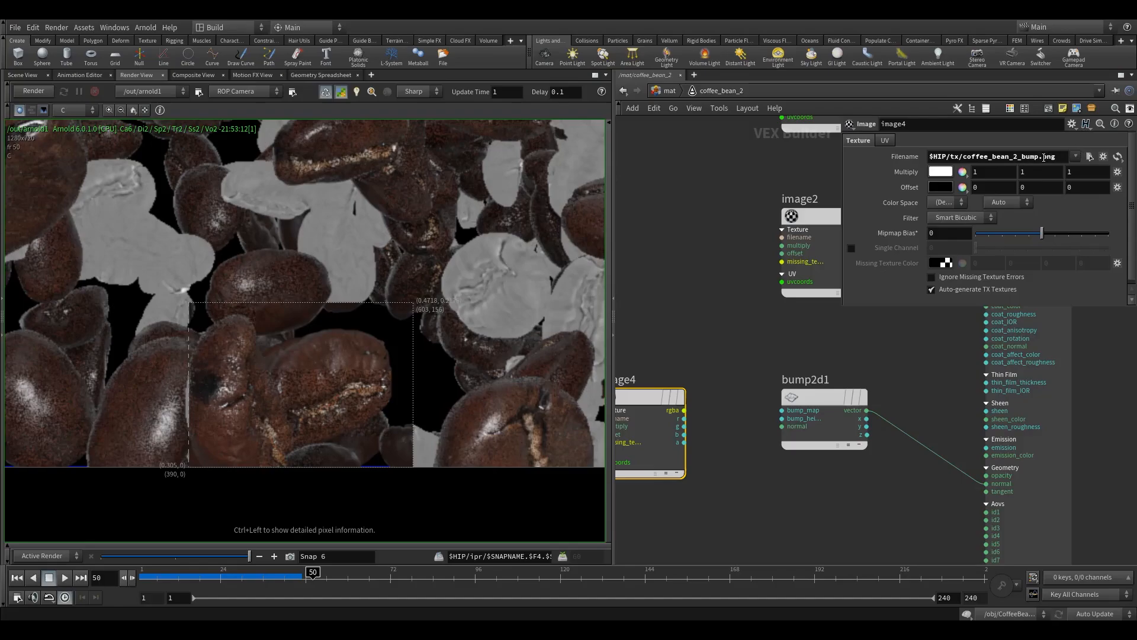
{"action": "left_click", "coordinate": [686, 410]}
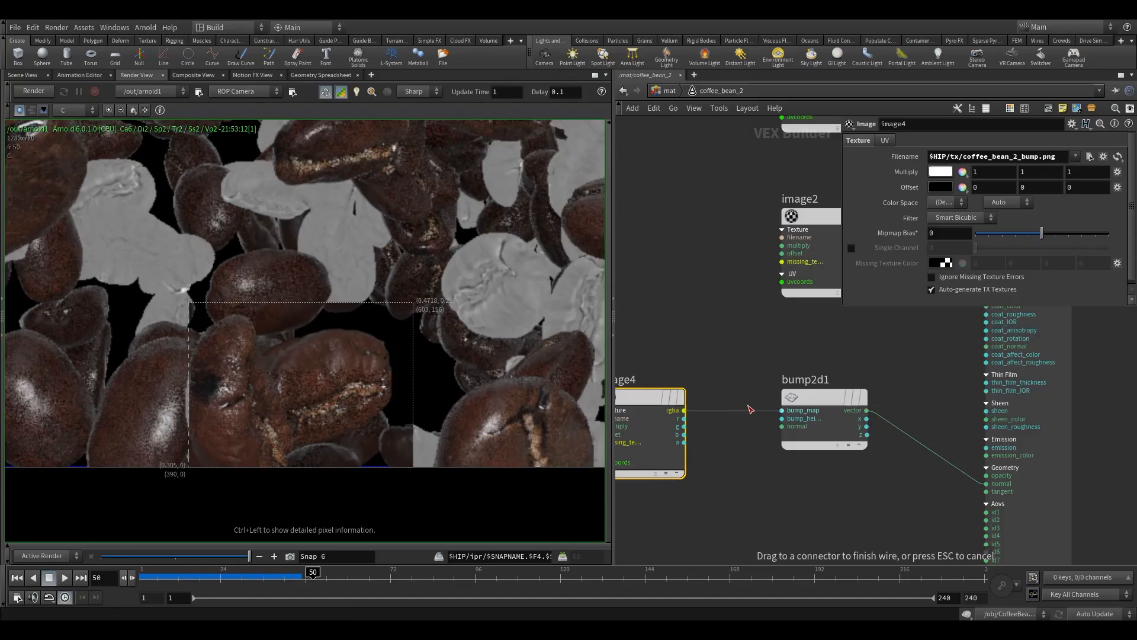
{"action": "left_click", "coordinate": [781, 410]}
{"action": "middle_click_drag", "start_coordinate": [712, 382], "coordinate": [745, 385]}
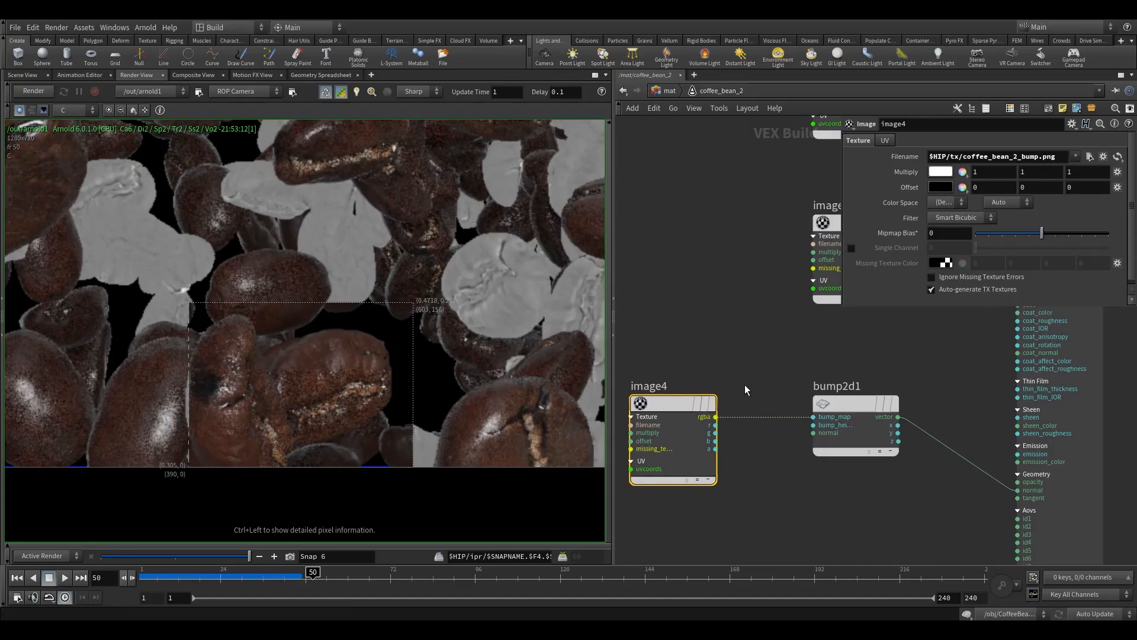
Step: Start the Arnold render and inspect the beans inside the render region
{"action": "left_click", "coordinate": [47, 91]}
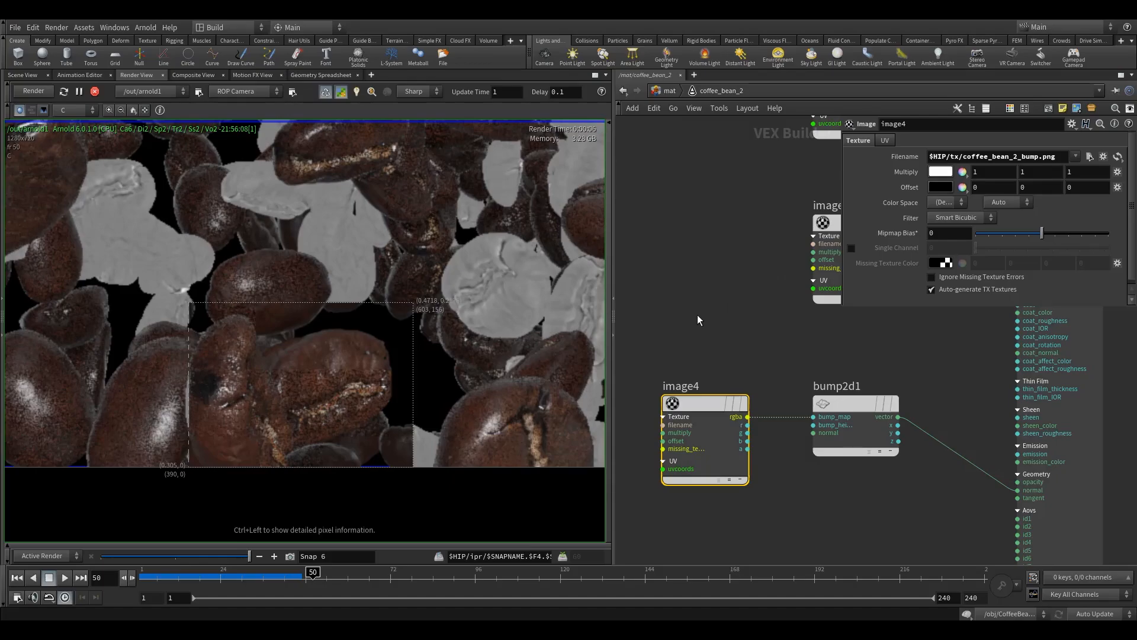
{"action": "left_click_drag", "start_coordinate": [692, 400], "coordinate": [699, 401]}
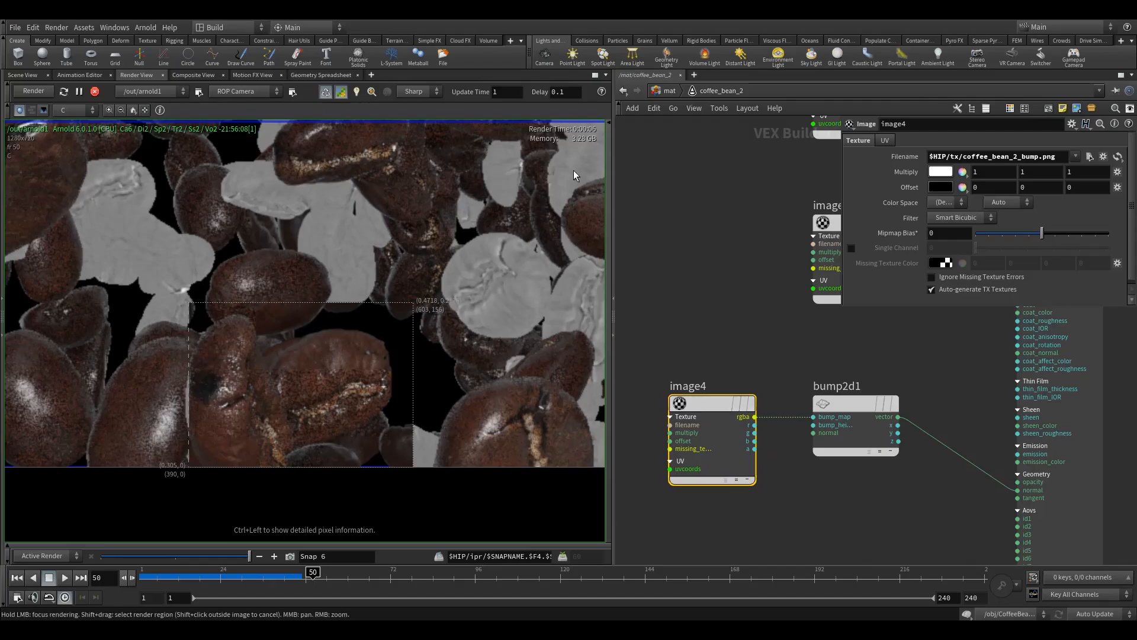
{"action": "middle_click_drag", "start_coordinate": [290, 362], "coordinate": [265, 374]}
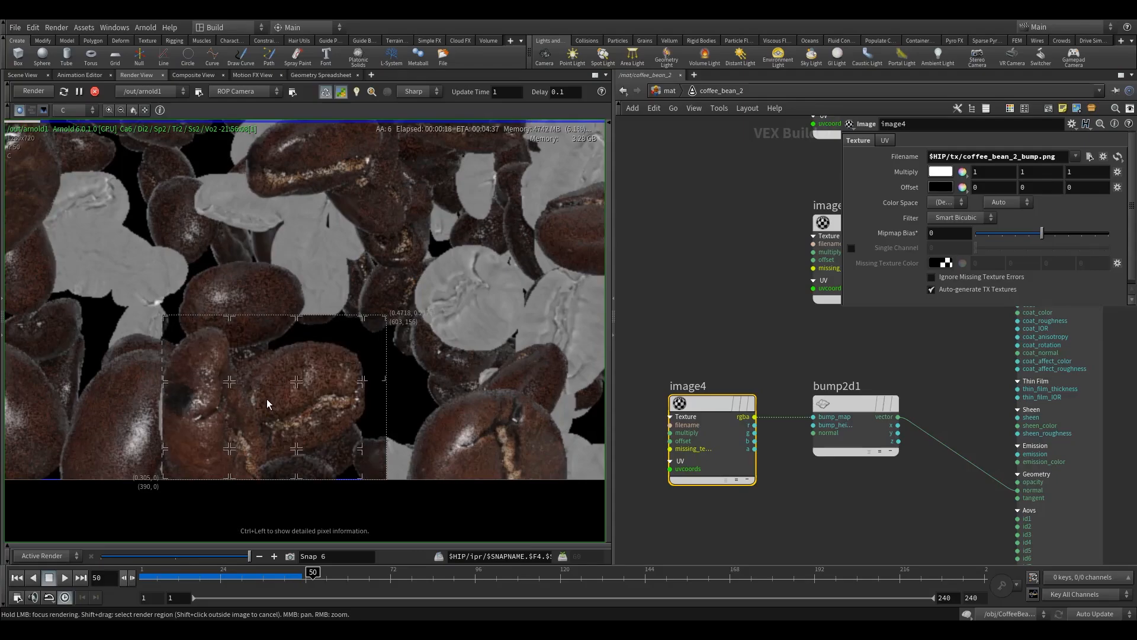
{"action": "middle_click_drag", "start_coordinate": [267, 399], "coordinate": [279, 387]}
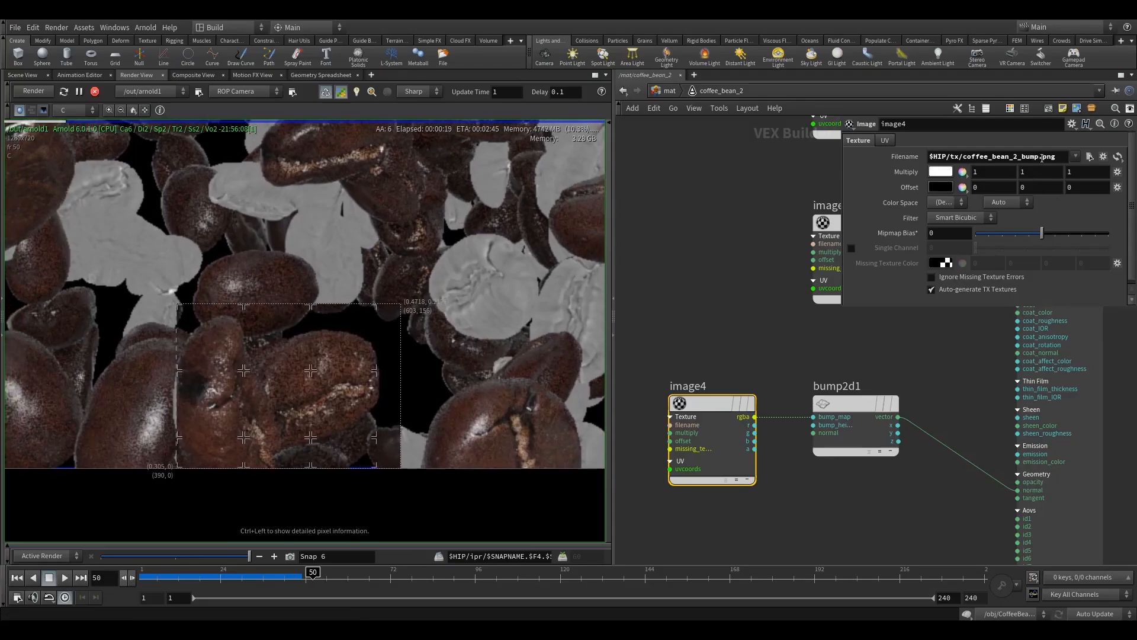
Step: Change image4's texture file to $HIP/tx/coffee_bean_2_bump.tx
{"action": "left_click_drag", "start_coordinate": [1041, 158], "coordinate": [1083, 161]}
{"action": "type", "text": "tx"}
{"action": "left_click", "coordinate": [735, 300]}
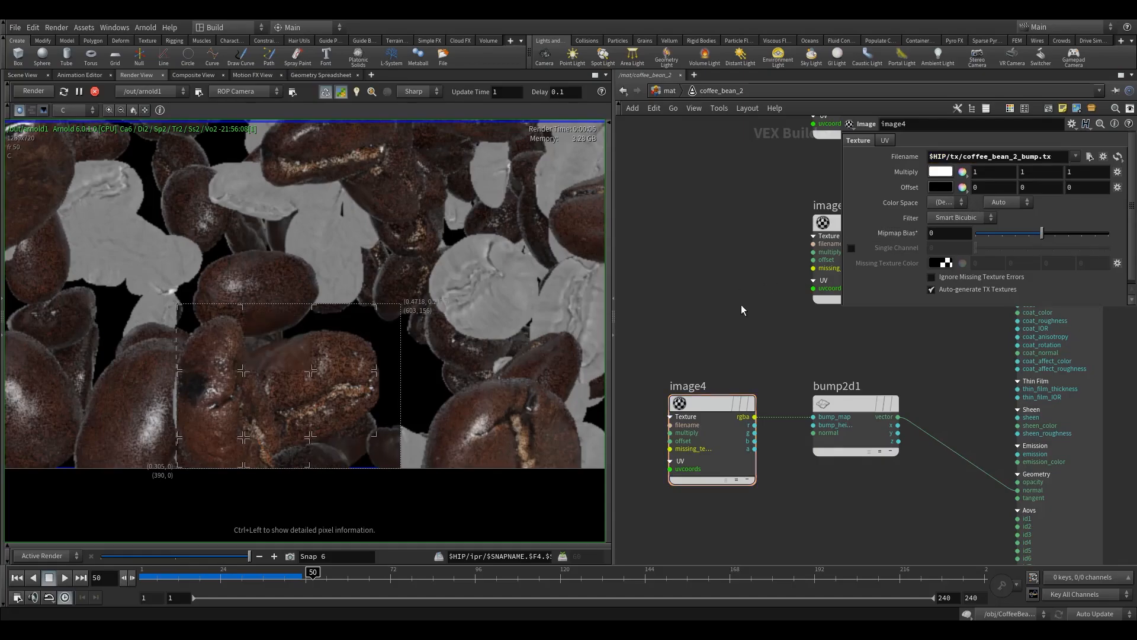
Step: Open the coffee_bean_3 material and set its image1 texture file to $HIP/tx/coffee_bean_3_rgb.tx
{"action": "middle_click_drag", "start_coordinate": [740, 243], "coordinate": [713, 275]}
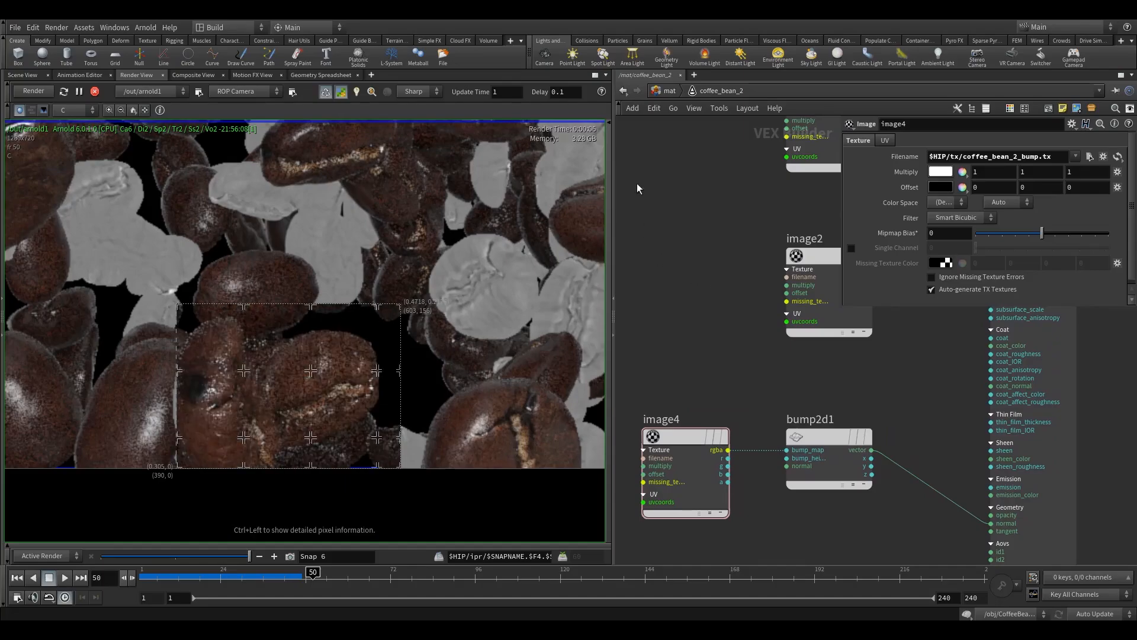
{"action": "left_click", "coordinate": [668, 90]}
{"action": "double_click", "coordinate": [893, 379]}
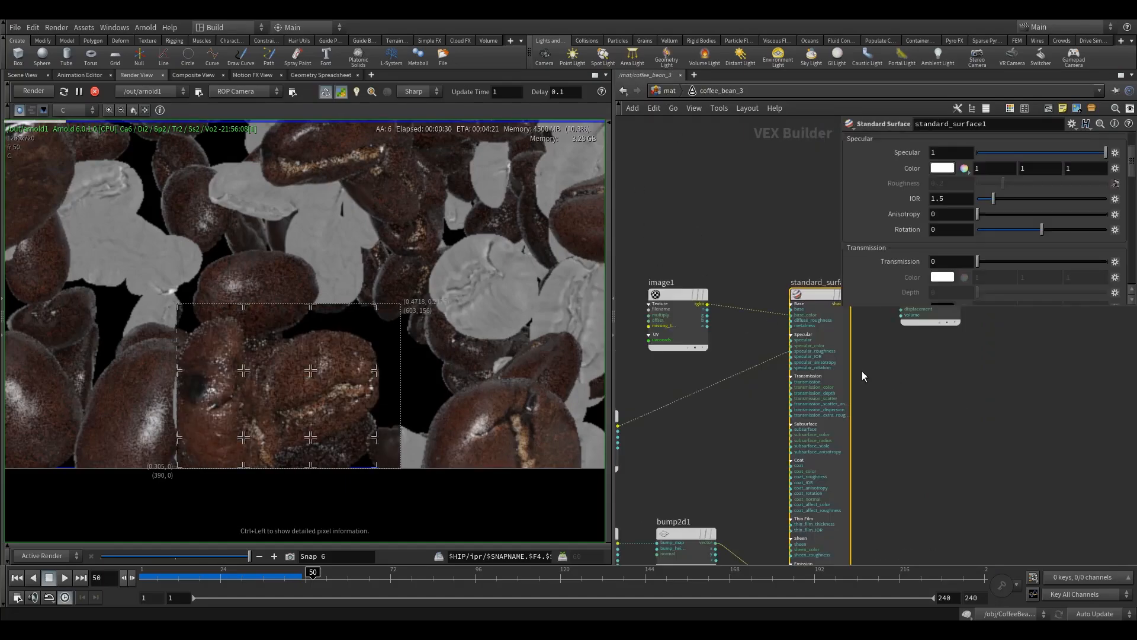
{"action": "left_click", "coordinate": [668, 293]}
{"action": "left_click", "coordinate": [1037, 158]}
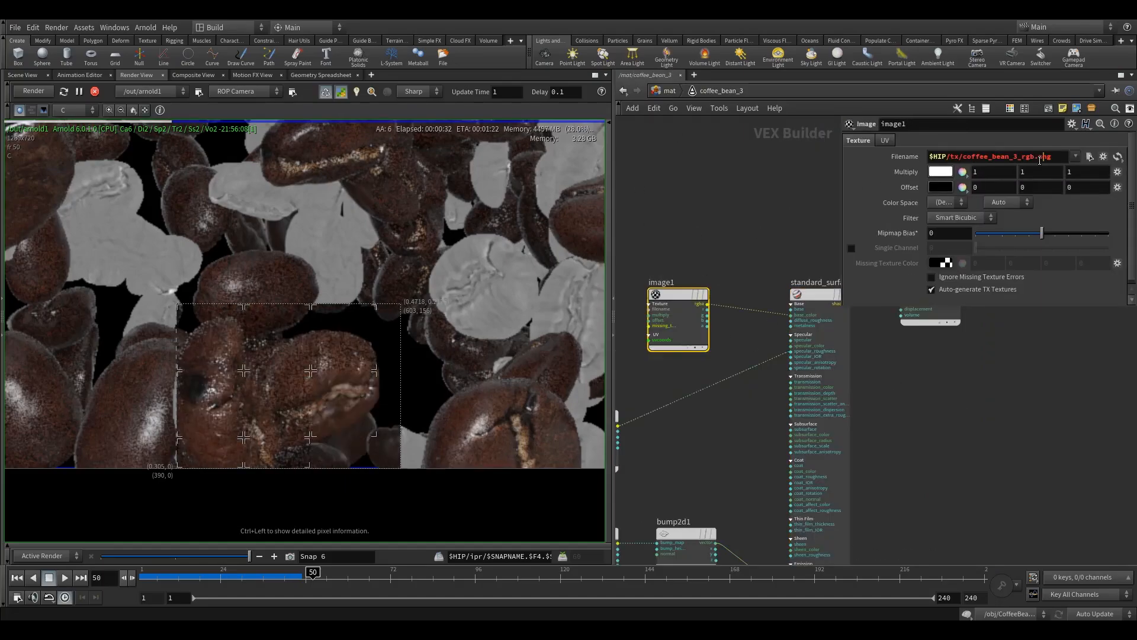
{"action": "double_click", "coordinate": [1045, 157]}
{"action": "type", "text": "tx"}
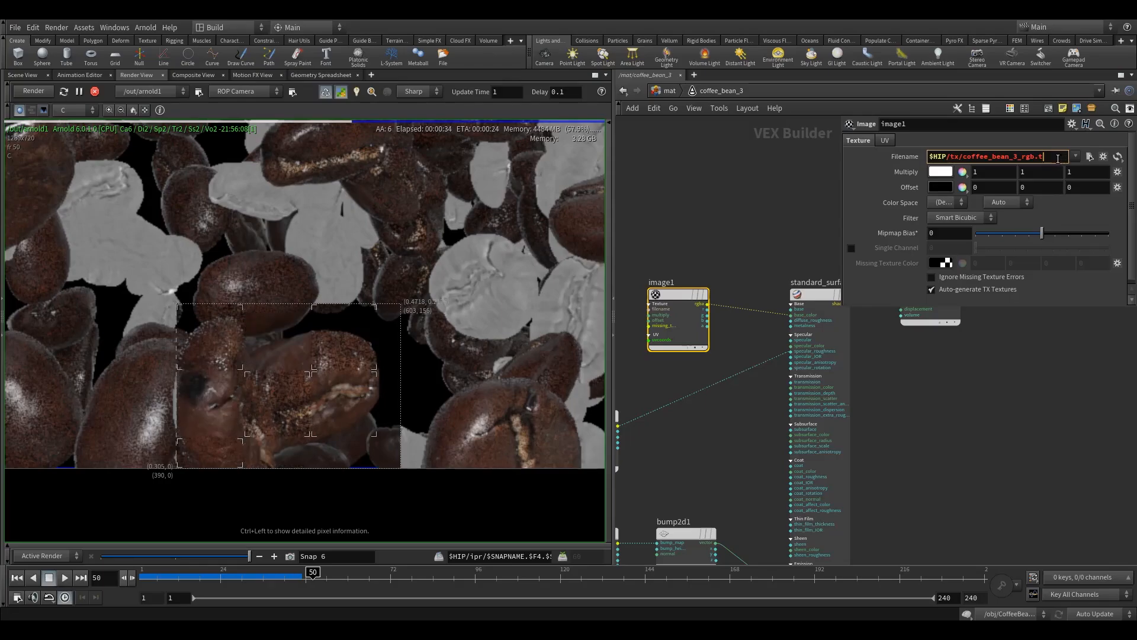
{"action": "key", "text": "Return"}
{"action": "key", "text": "h"}
Step: Set the texture file of image2 to $HIP/tx/coffee_bean_3_spec.tx
{"action": "left_click", "coordinate": [738, 402]}
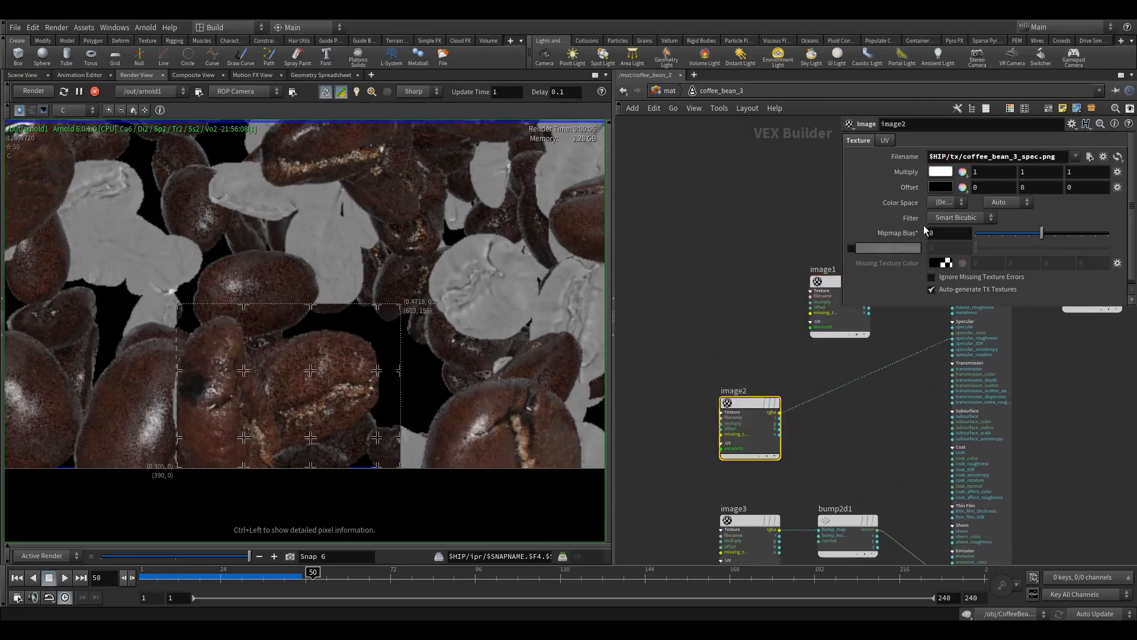
{"action": "double_click", "coordinate": [1049, 157]}
{"action": "type", "text": "tx"}
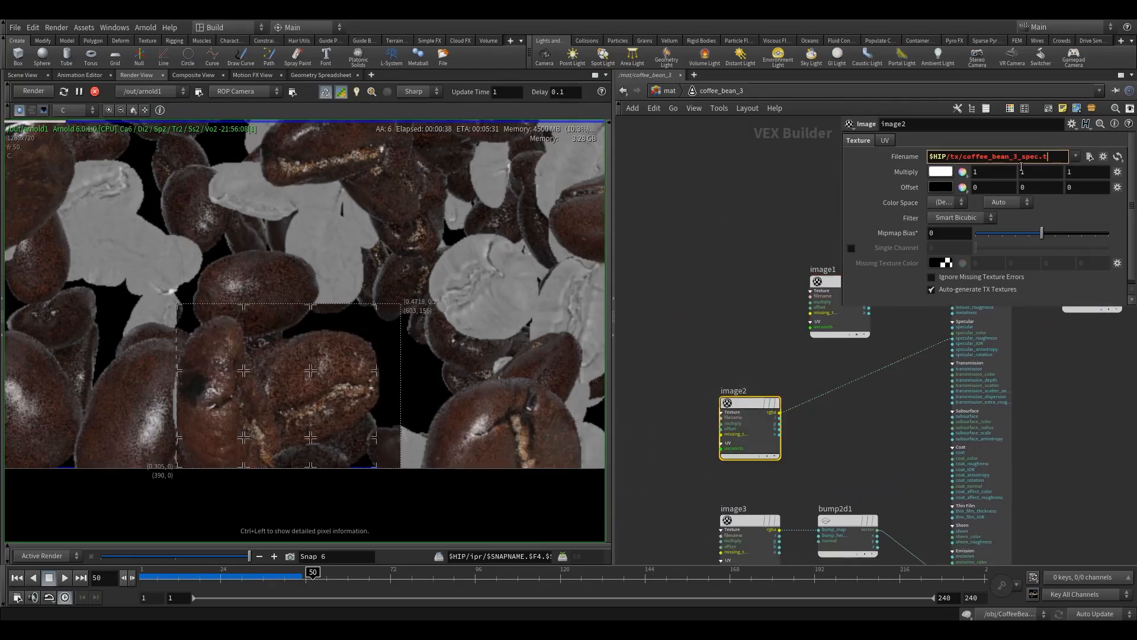
{"action": "key", "text": "Return"}
Step: Detach image3 from bump2d1, move it beside standard_surface1, and shift OUT_material farther away to make room
{"action": "middle_click_drag", "start_coordinate": [819, 424], "coordinate": [756, 310]}
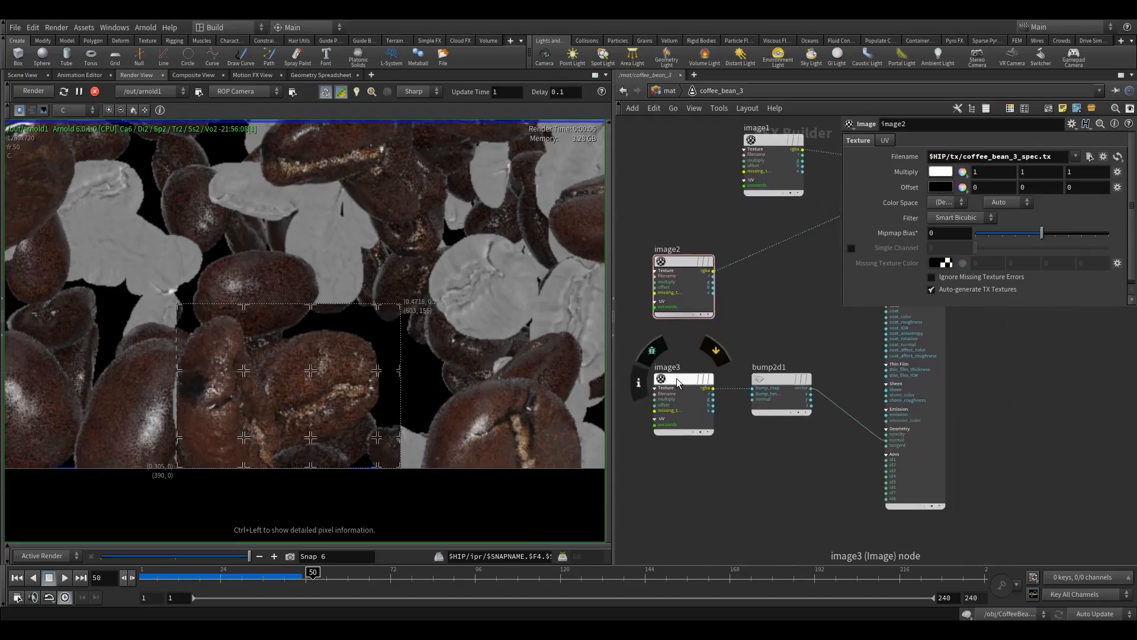
{"action": "left_click_drag", "start_coordinate": [677, 378], "coordinate": [763, 480]}
{"action": "middle_click_drag", "start_coordinate": [969, 422], "coordinate": [834, 410]}
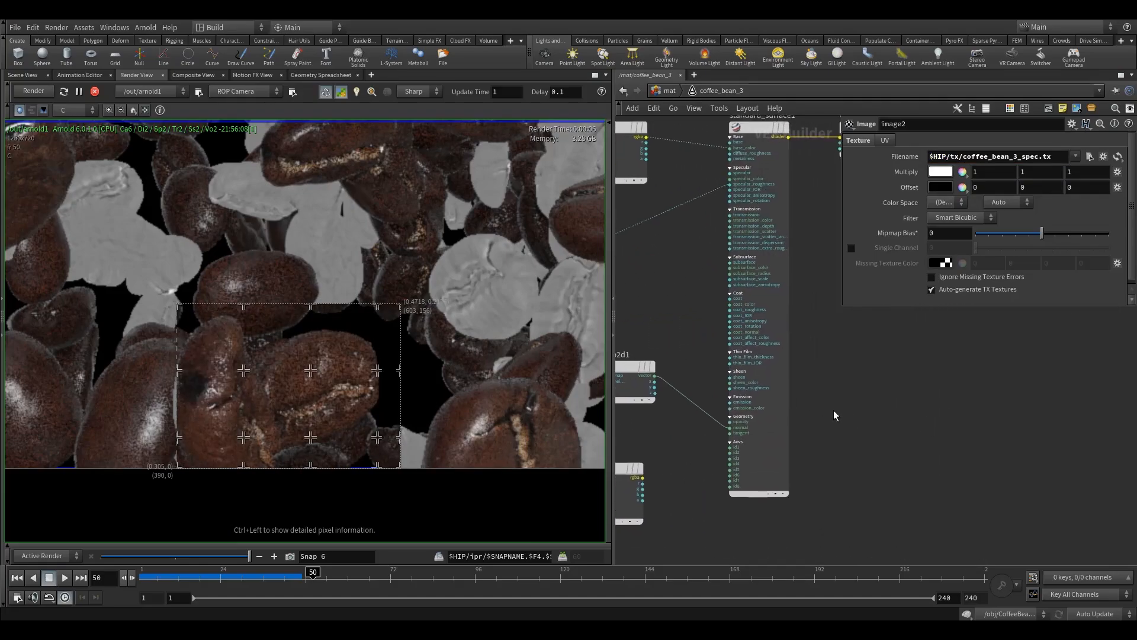
{"action": "left_click_drag", "start_coordinate": [617, 472], "coordinate": [879, 351]}
{"action": "middle_click_drag", "start_coordinate": [806, 286], "coordinate": [731, 476]}
{"action": "left_click_drag", "start_coordinate": [795, 535], "coordinate": [764, 417]}
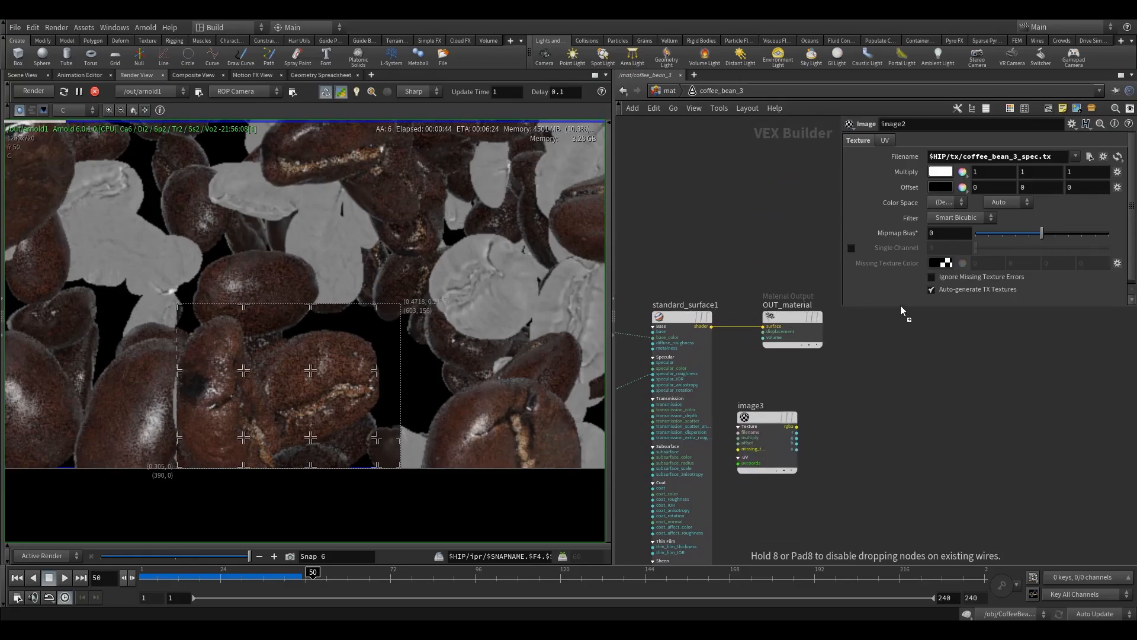
{"action": "left_click_drag", "start_coordinate": [796, 319], "coordinate": [892, 319]}
Step: Set the texture file of image3 to $HIP/tx/coffee_bean_3_disp.tx
{"action": "left_click", "coordinate": [770, 417]}
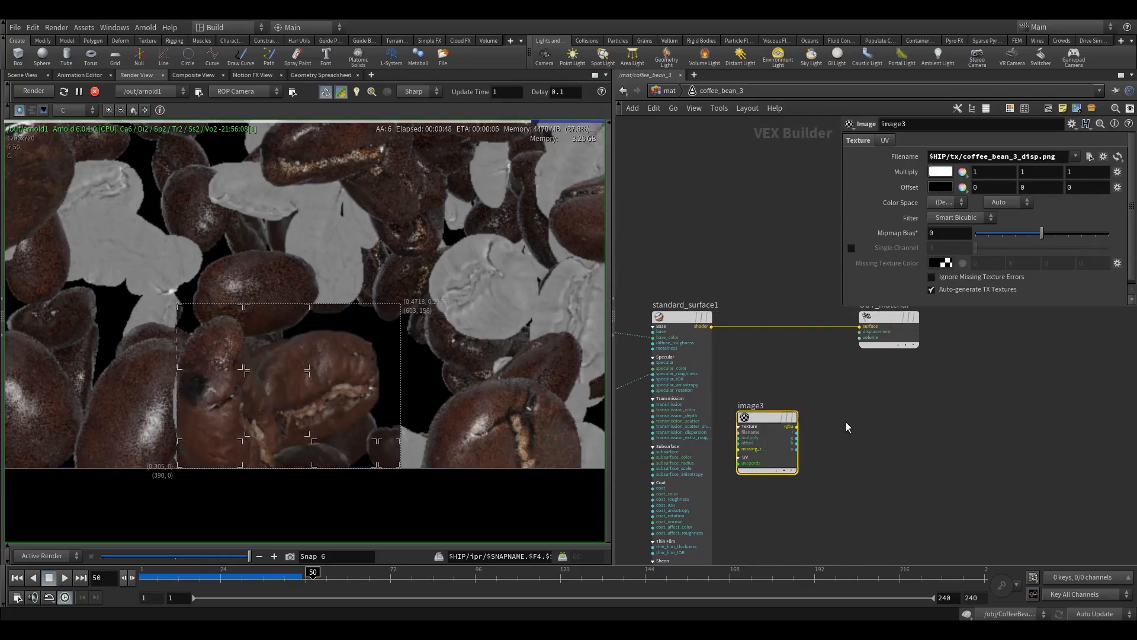
{"action": "double_click", "coordinate": [1049, 156]}
{"action": "type", "text": "tx"}
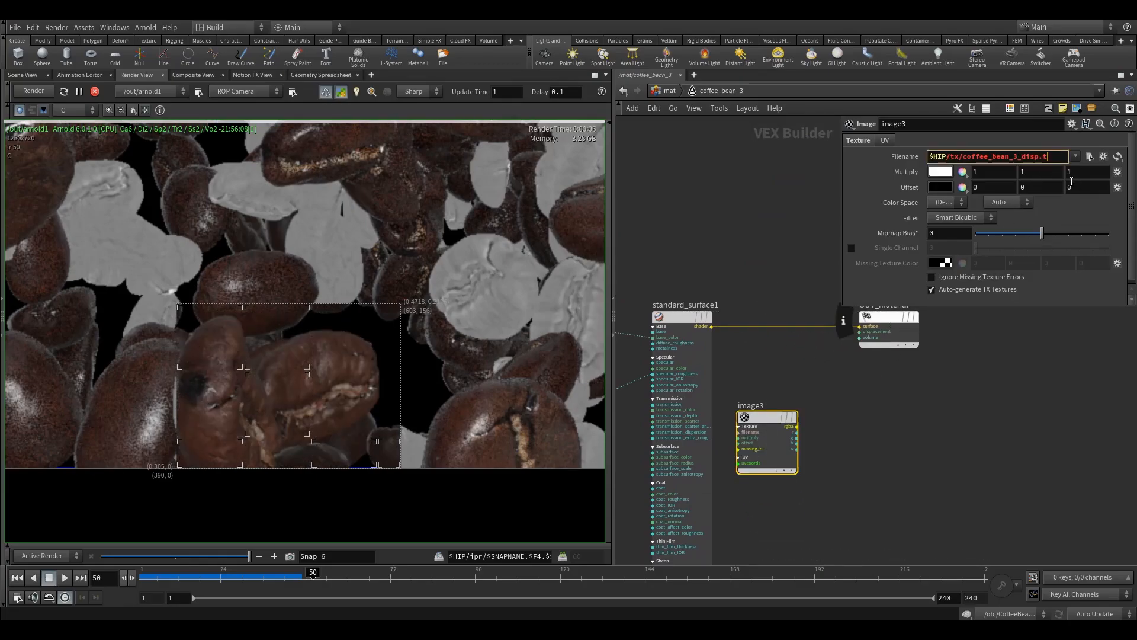
Step: Add a Vector Map node beside image3 and feed image3's rgba output into its input
{"action": "key", "text": "Tab"}
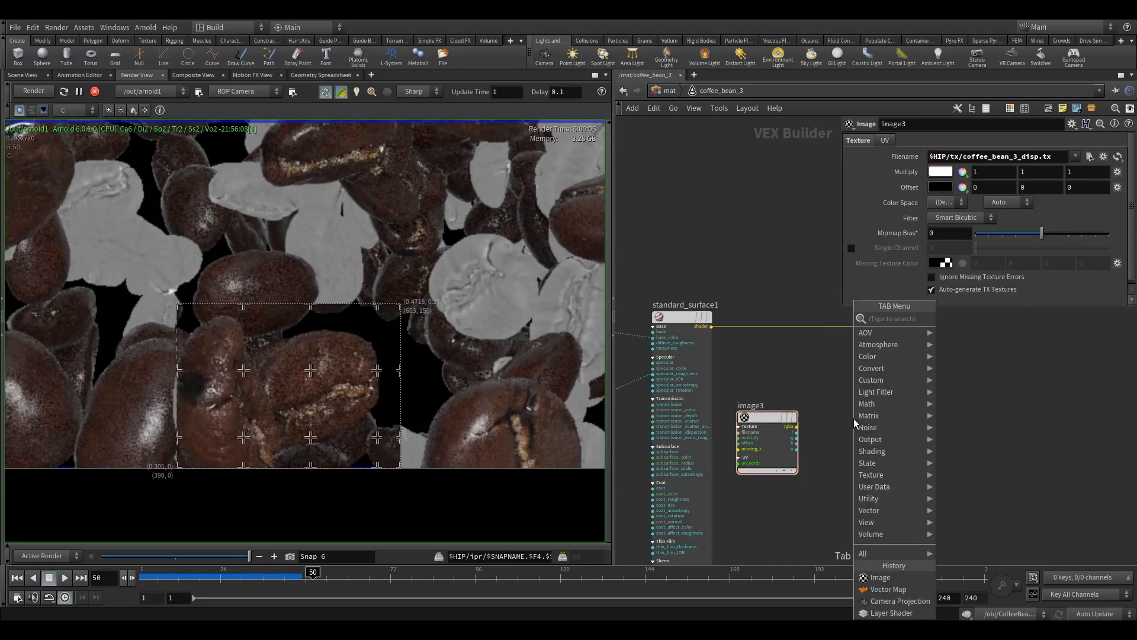
{"action": "type", "text": "vecto"}
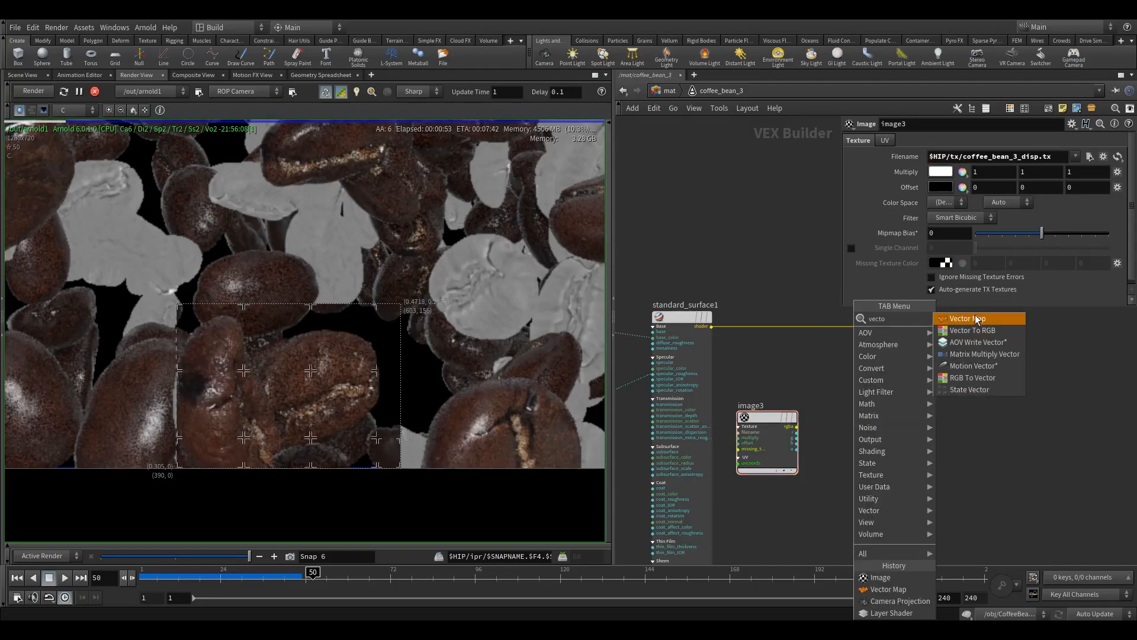
{"action": "left_click", "coordinate": [976, 320]}
{"action": "left_click", "coordinate": [855, 419]}
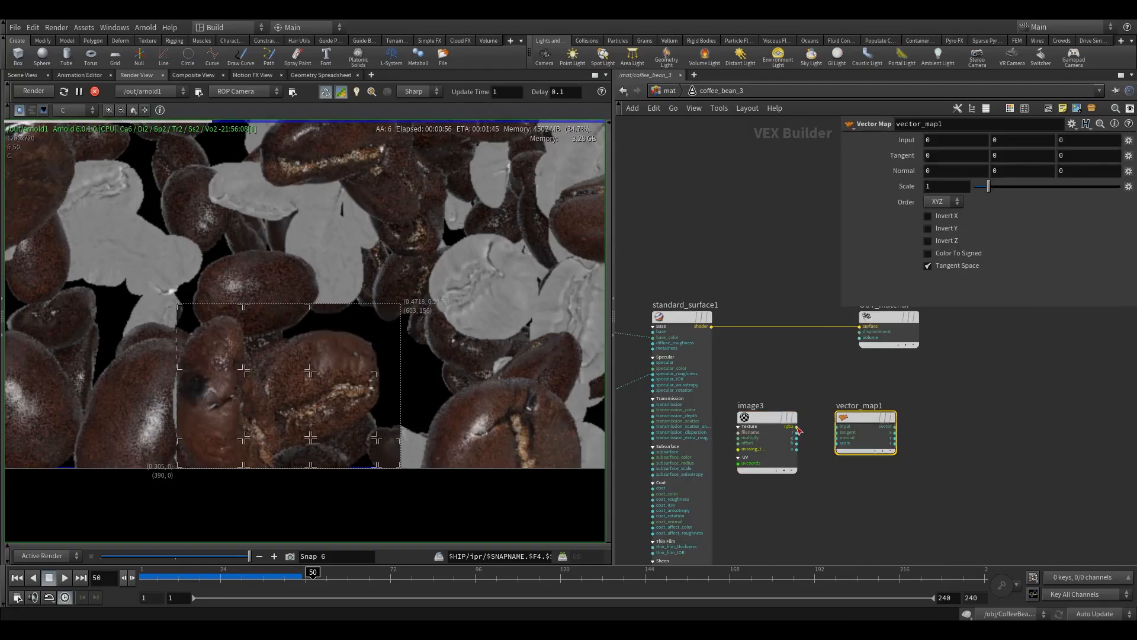
{"action": "left_click_drag", "start_coordinate": [802, 424], "coordinate": [854, 419]}
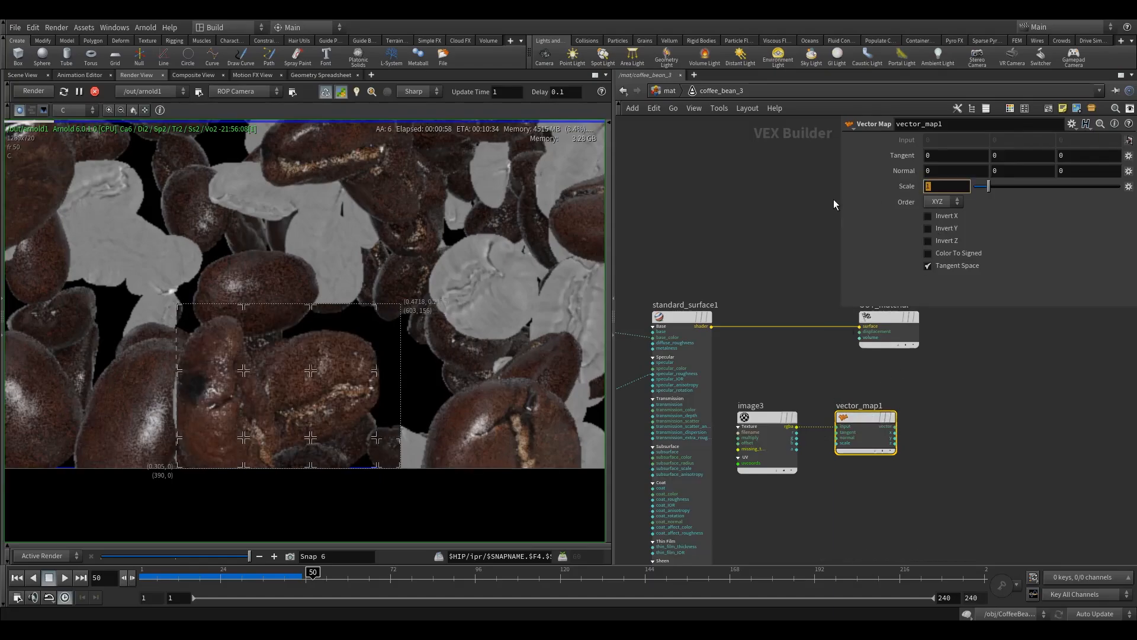
Step: Set the Vector Map's scale to 0.01 and connect its vector output to OUT_material's displacement
{"action": "type", "text": "0.01"}
{"action": "left_click_drag", "start_coordinate": [896, 425], "coordinate": [841, 333]}
Step: Add a new Image node beside bump2d1 and expand it to expose its connectors
{"action": "middle_click_drag", "start_coordinate": [744, 377], "coordinate": [958, 315]}
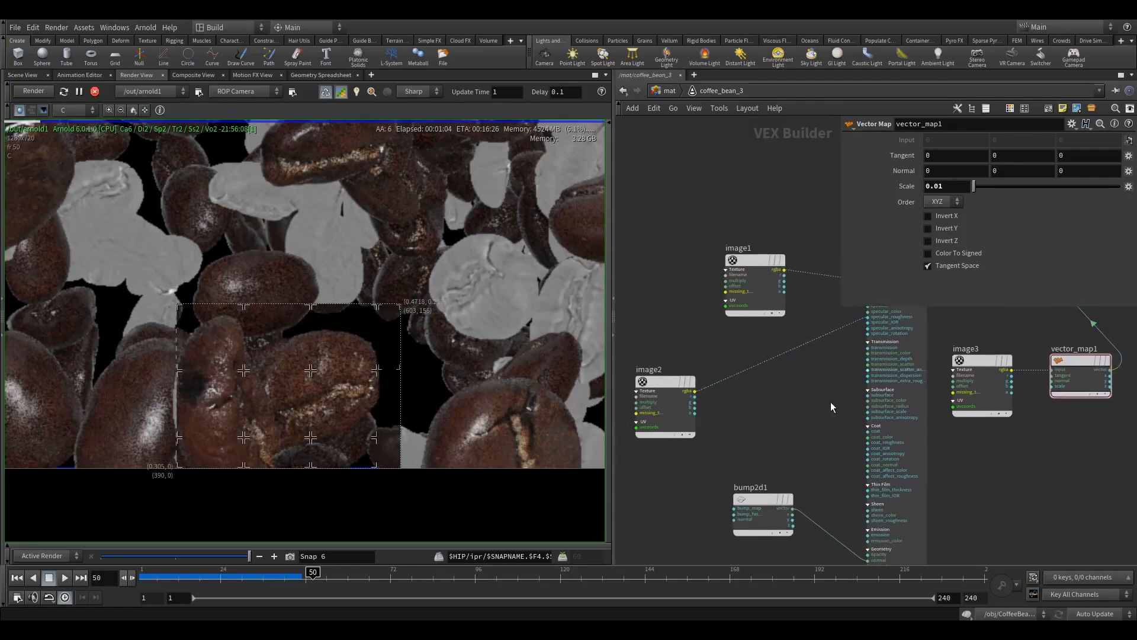
{"action": "middle_click_drag", "start_coordinate": [796, 430], "coordinate": [872, 377]}
{"action": "left_click_drag", "start_coordinate": [700, 457], "coordinate": [750, 491]}
{"action": "key", "text": "Tab"}
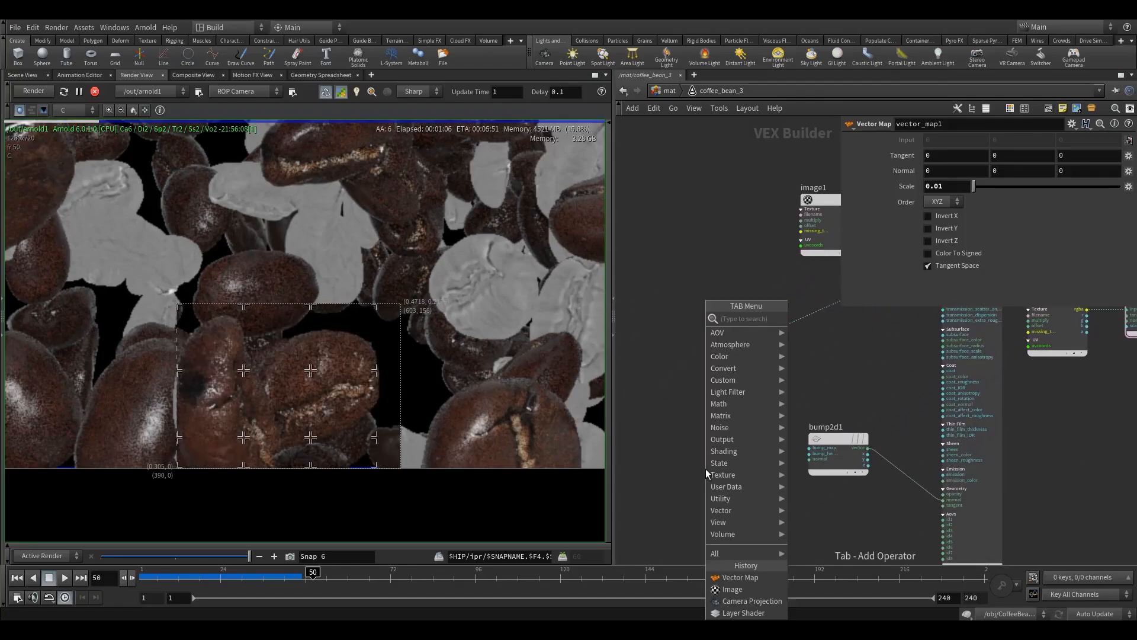
{"action": "type", "text": "imag"}
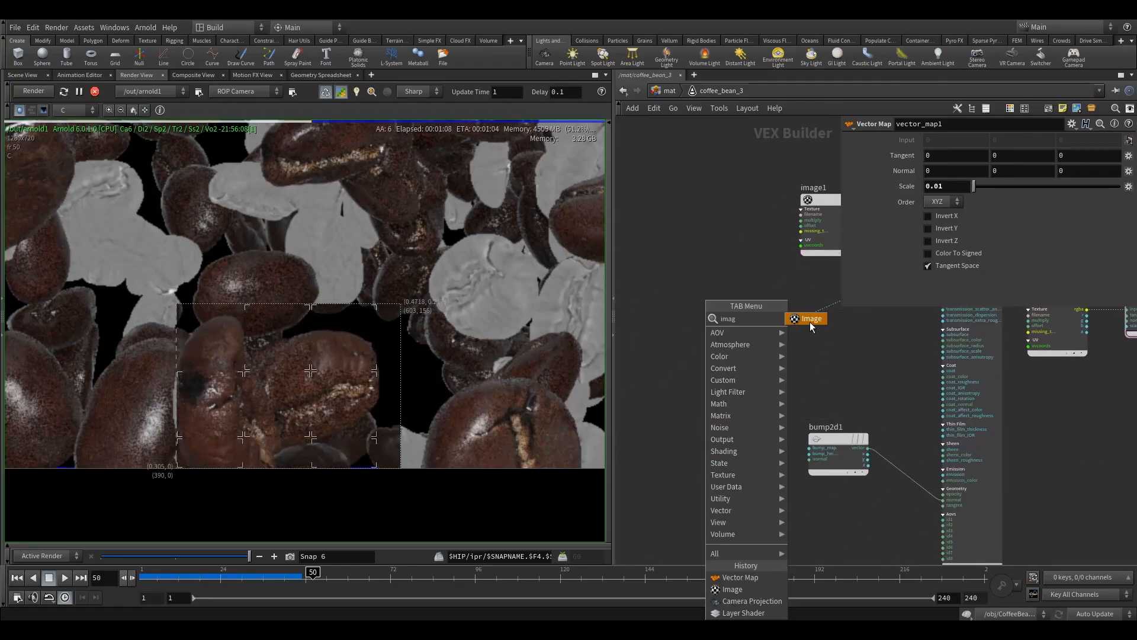
{"action": "left_click", "coordinate": [809, 321]}
{"action": "left_click", "coordinate": [713, 441]}
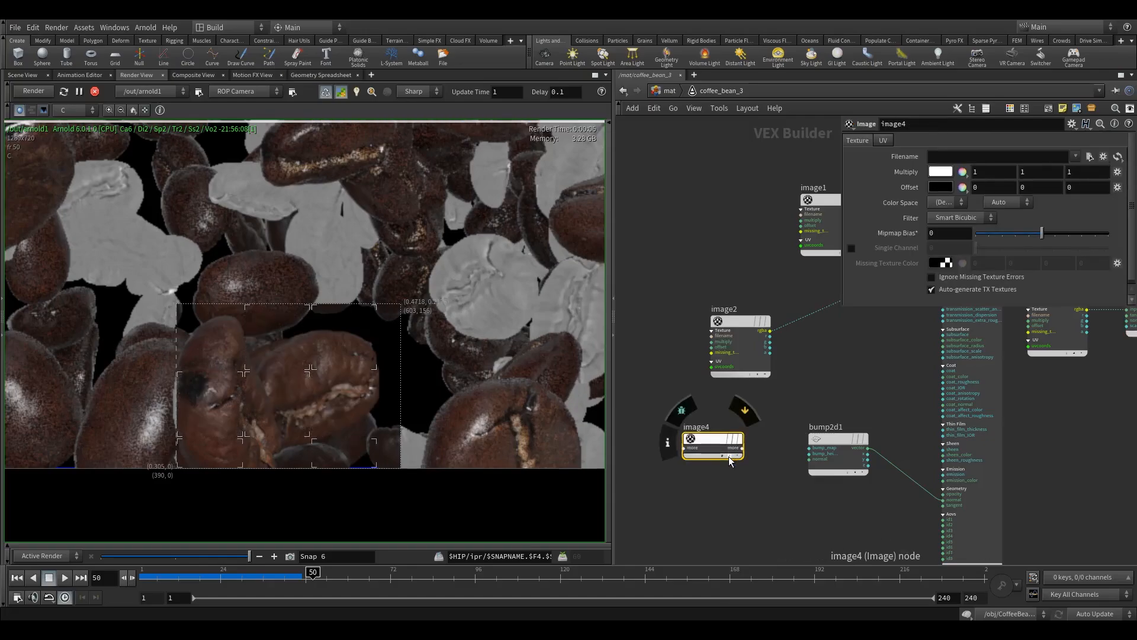
{"action": "left_click", "coordinate": [730, 457]}
Step: Load $HIP/tx/coffee_bean_3_bump.png into image4 and connect its rgba output to bump2d1's bump_map
{"action": "left_click", "coordinate": [1090, 157]}
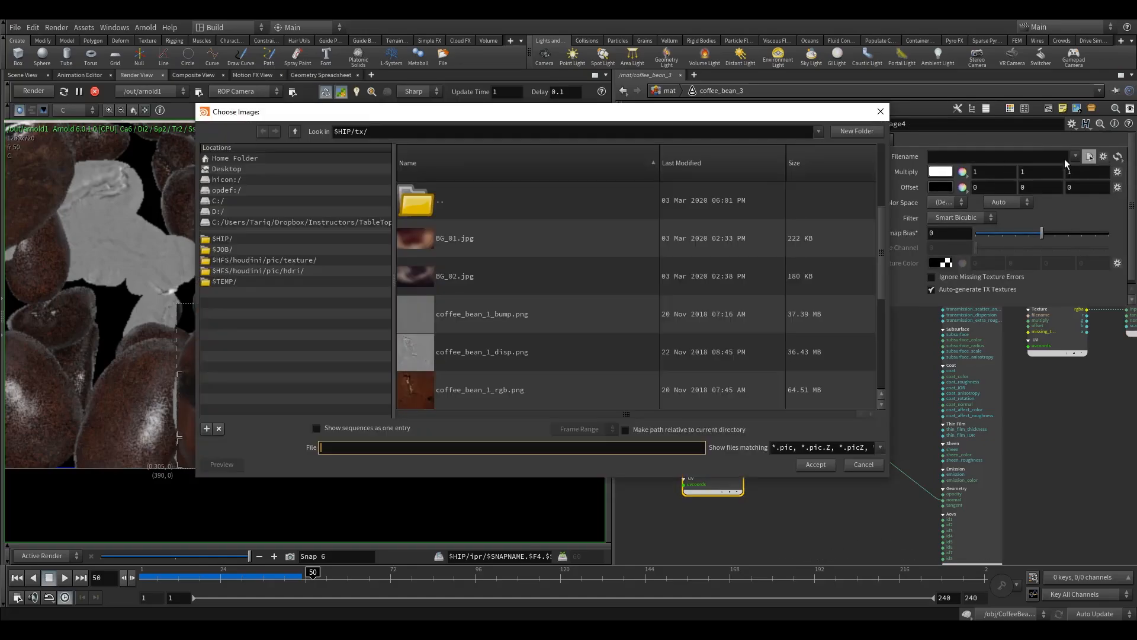
{"action": "scroll", "coordinate": [565, 314], "scroll_direction": "down", "scroll_amount": 3}
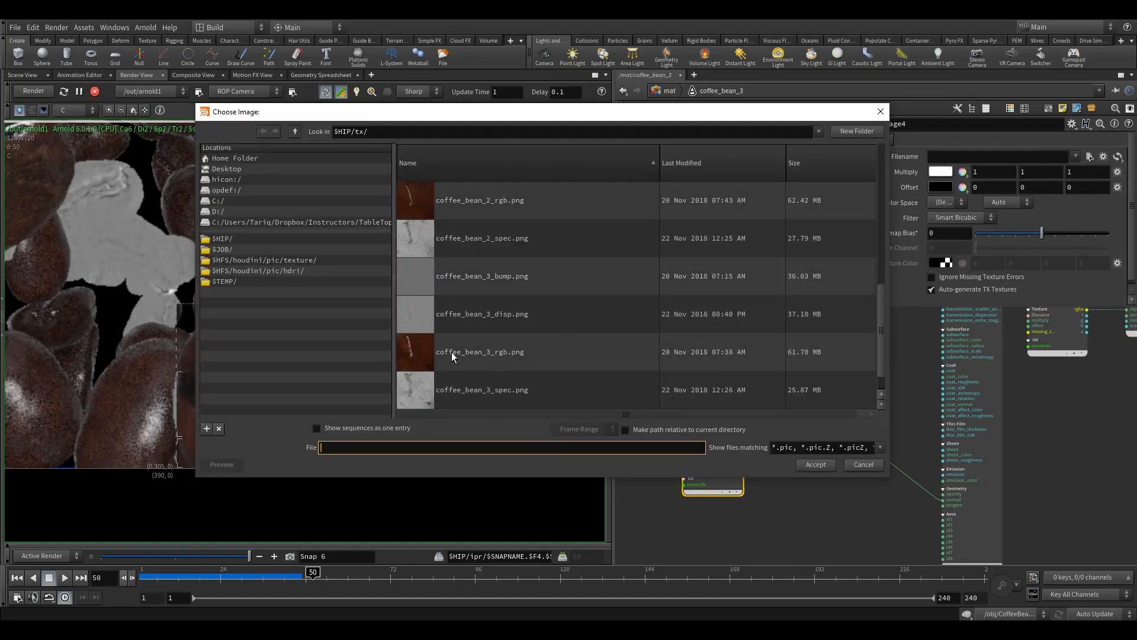
{"action": "left_click", "coordinate": [471, 274]}
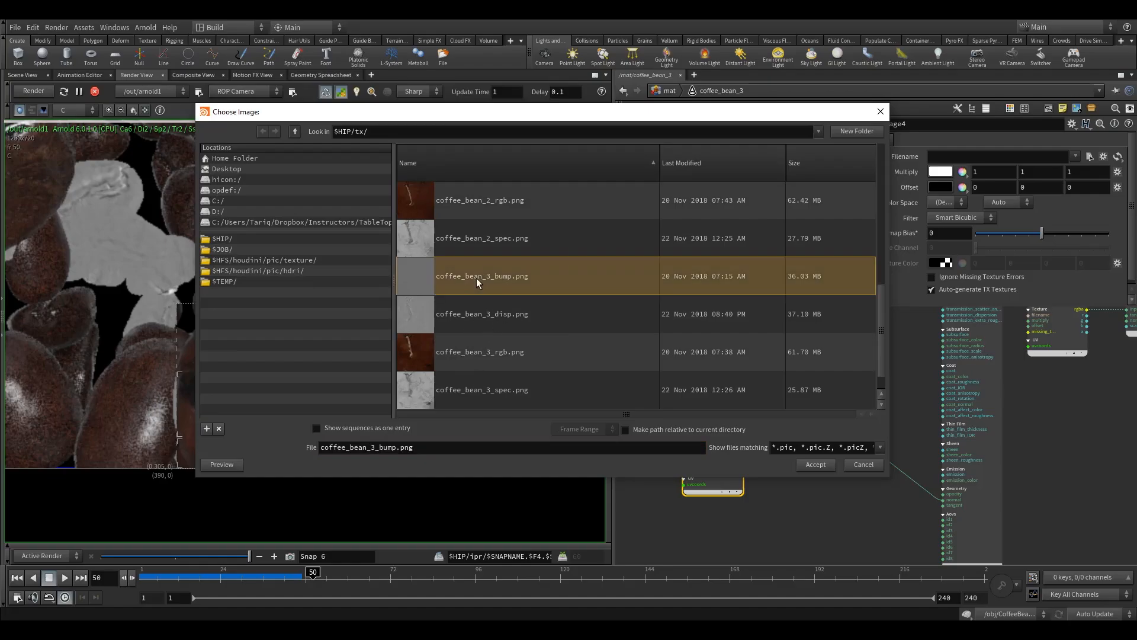
{"action": "left_click", "coordinate": [815, 466]}
{"action": "left_click_drag", "start_coordinate": [743, 448], "coordinate": [810, 447]}
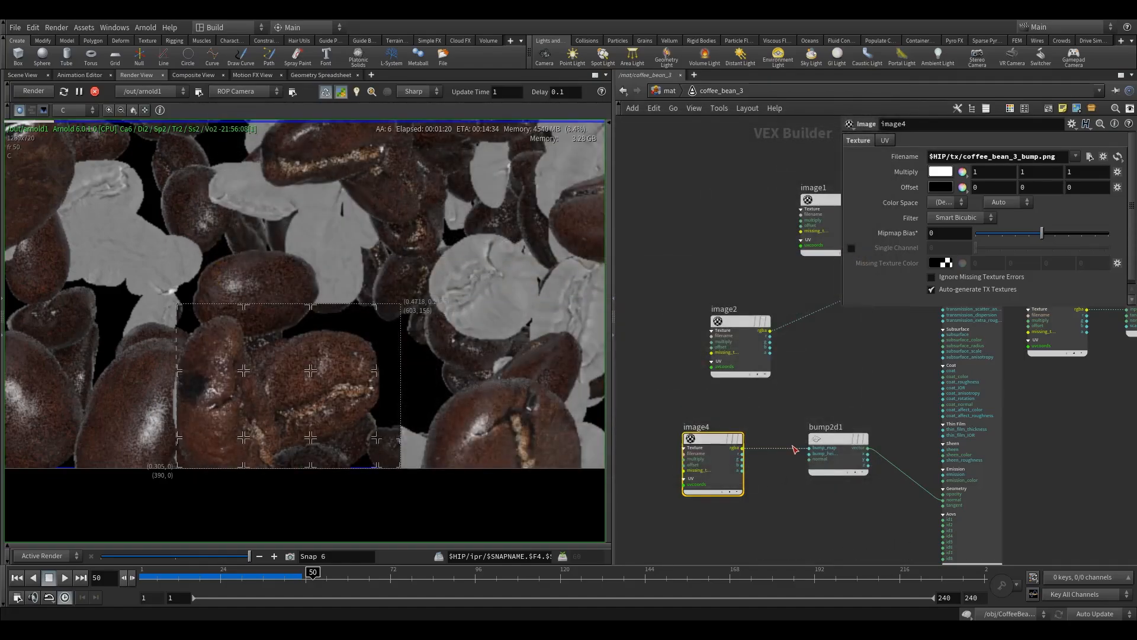
Step: Restart the render and set image4's texture file to $HIP/tx/coffee_bean_3_bump.tx
{"action": "left_click", "coordinate": [35, 90]}
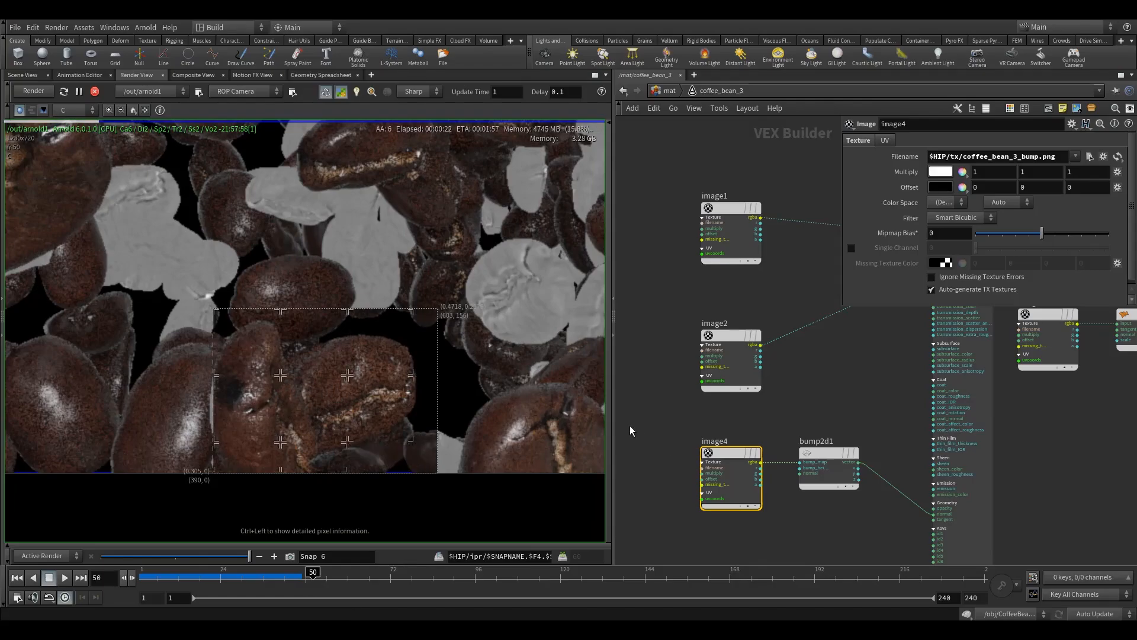
{"action": "double_click", "coordinate": [1062, 162]}
{"action": "type", "text": "tx"}
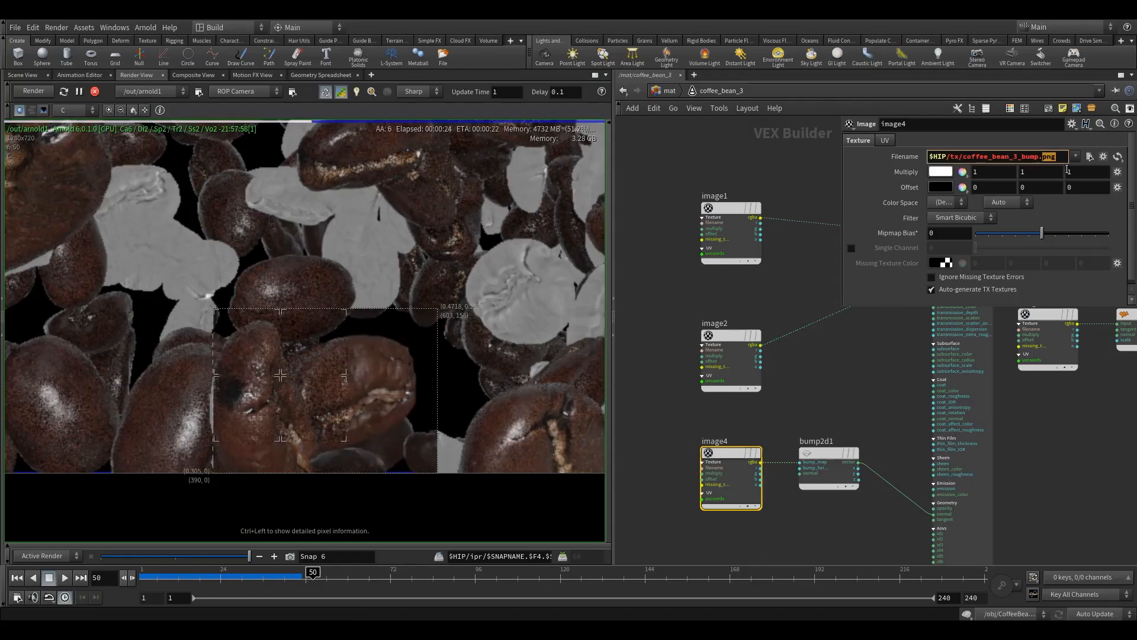
{"action": "key", "text": "Return"}
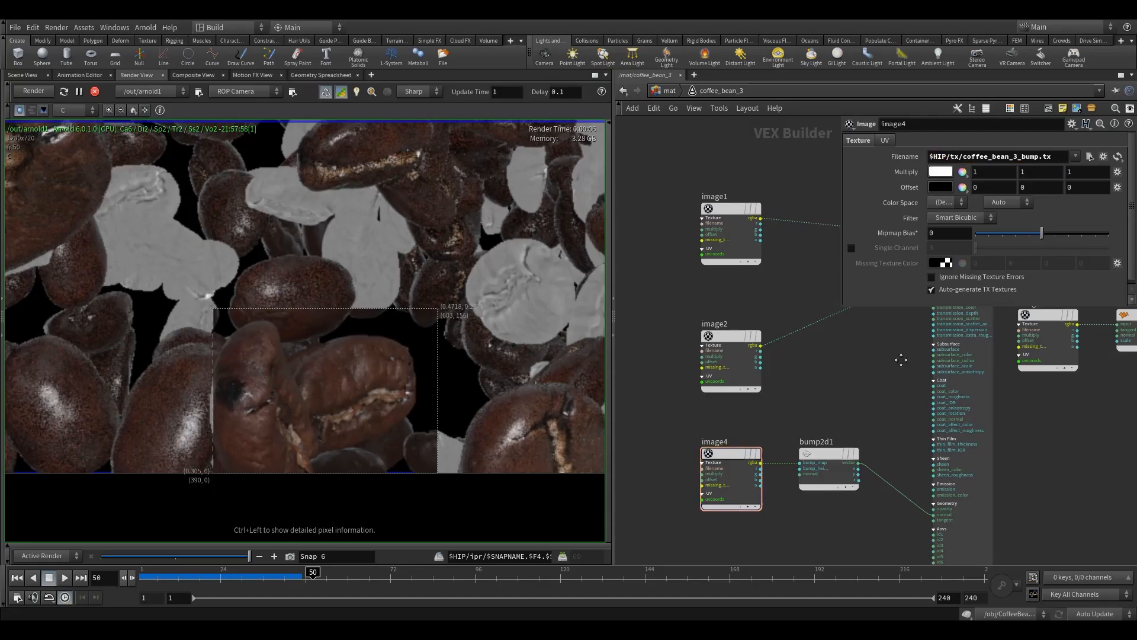
Step: Check the texture files assigned to image3, image4, image2 and image1 in the coffee_bean_3 material
{"action": "scroll", "coordinate": [889, 358], "scroll_direction": "right", "scroll_amount": 5}
{"action": "left_click", "coordinate": [930, 362]}
{"action": "scroll", "coordinate": [678, 337], "scroll_direction": "left", "scroll_amount": 5}
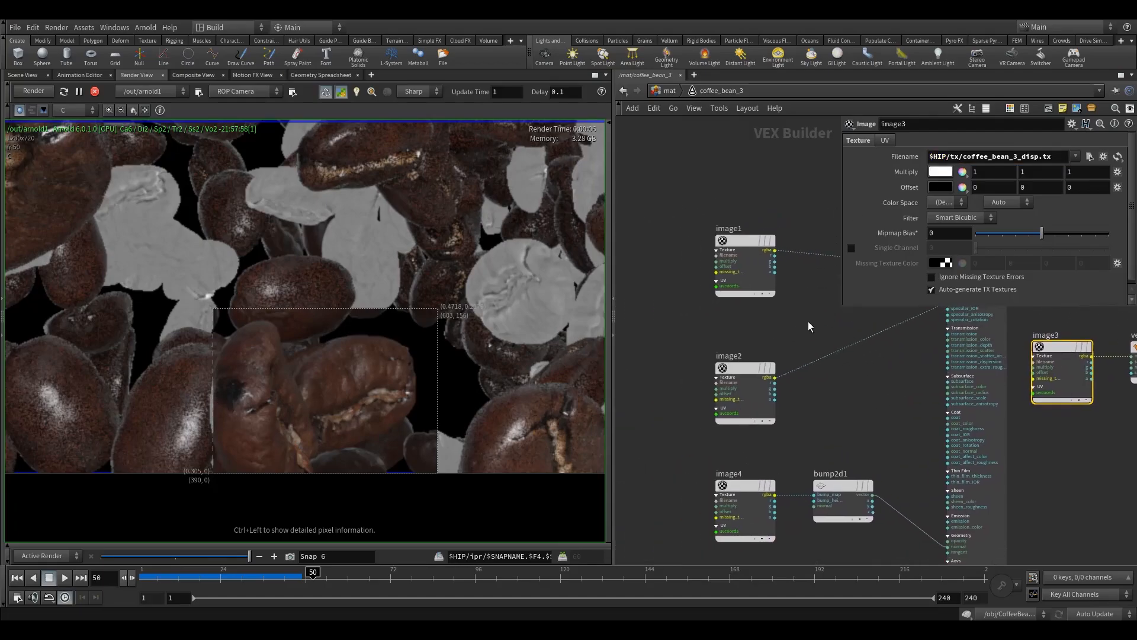
{"action": "left_click", "coordinate": [734, 492]}
{"action": "left_click", "coordinate": [715, 368]}
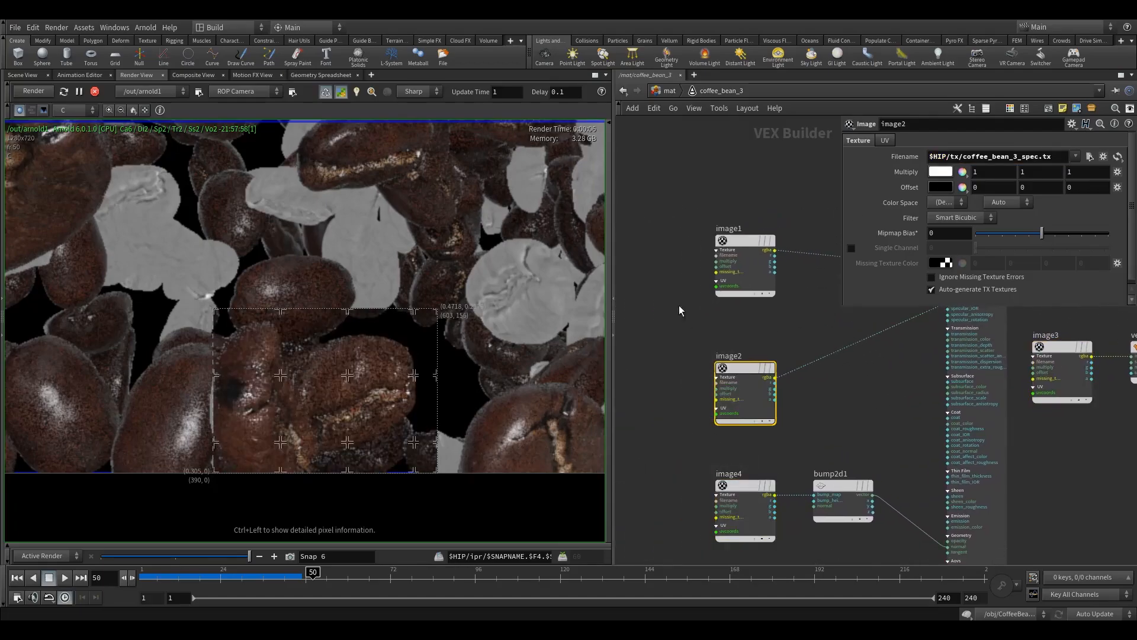
{"action": "left_click_drag", "start_coordinate": [708, 202], "coordinate": [778, 296]}
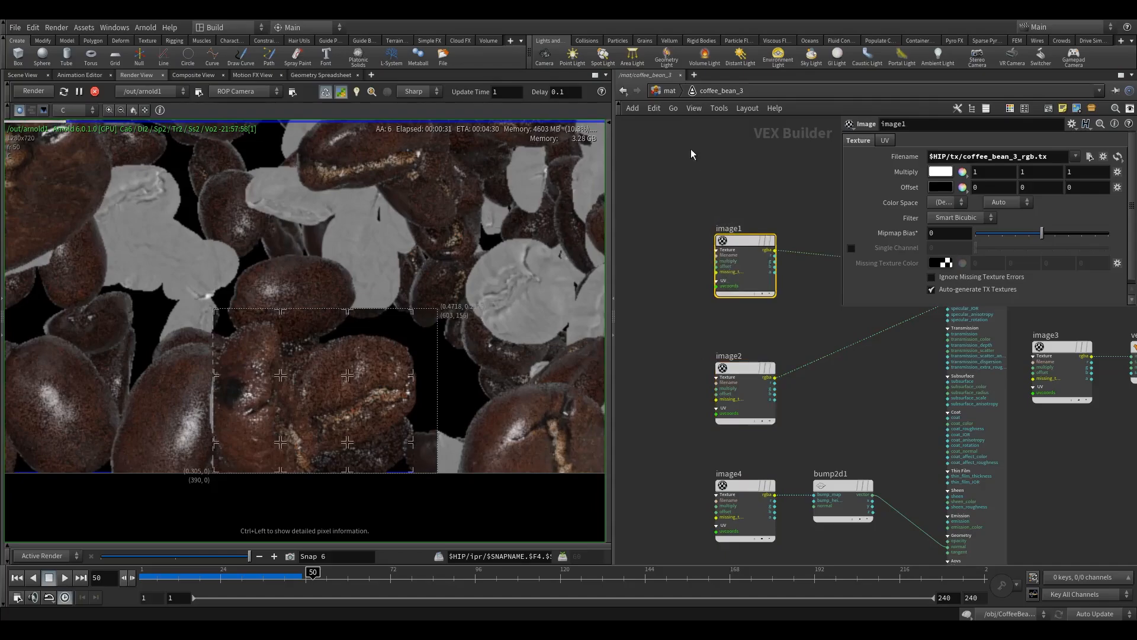
Step: Go to the object network and check arnold_light1's color texture and transform settings
{"action": "left_click", "coordinate": [670, 90]}
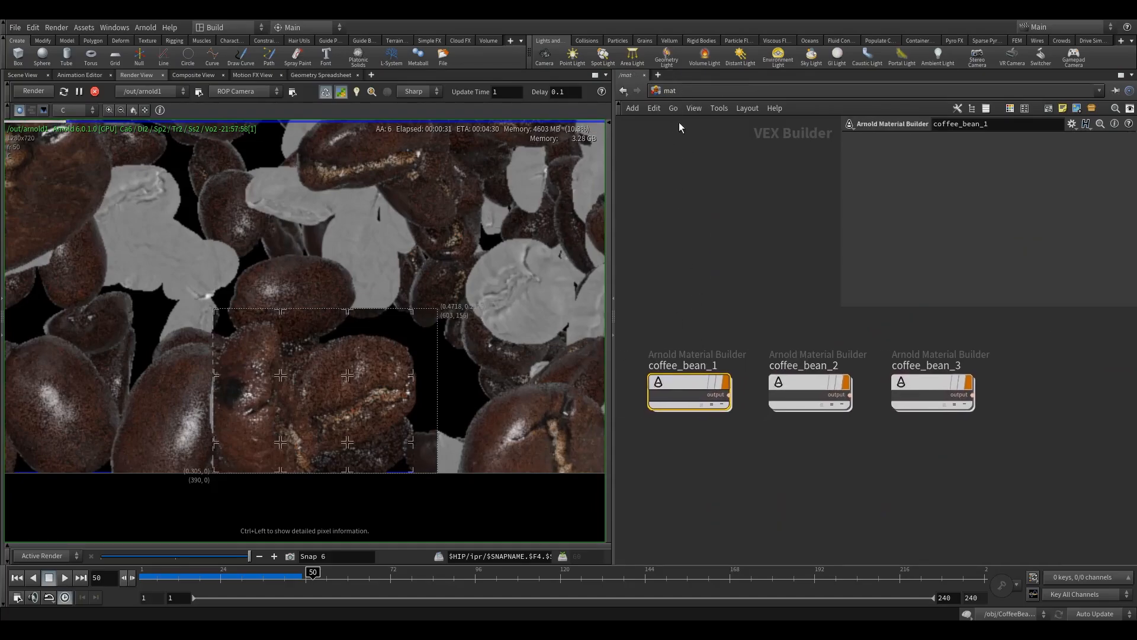
{"action": "left_click", "coordinate": [670, 90]}
{"action": "left_click", "coordinate": [693, 150]}
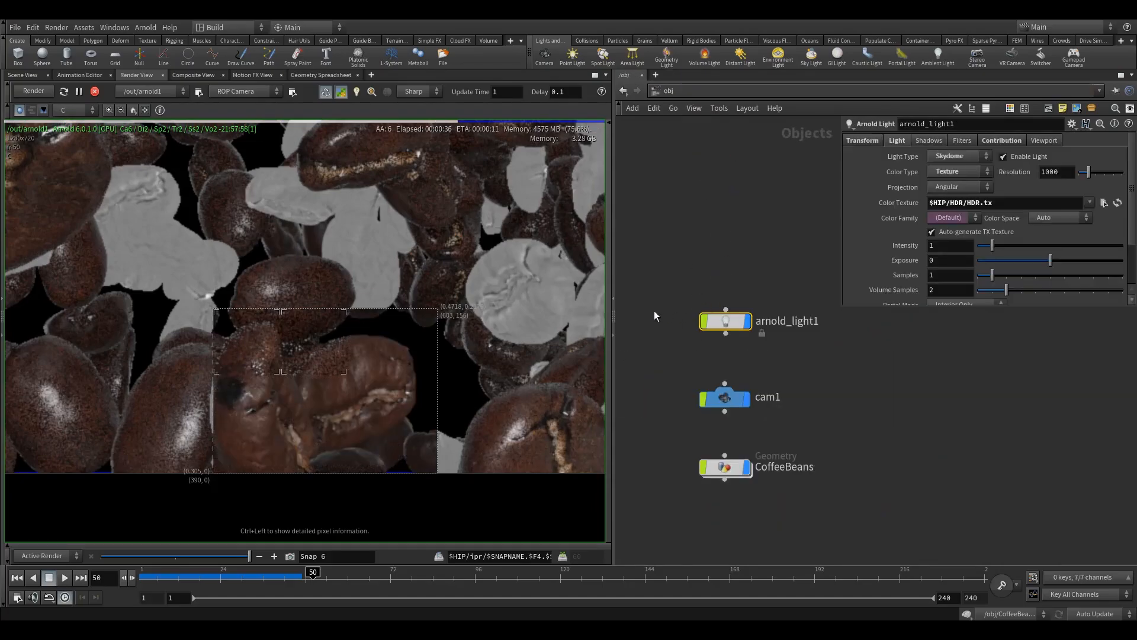
{"action": "left_click_drag", "start_coordinate": [654, 280], "coordinate": [731, 354]}
{"action": "left_click", "coordinate": [995, 208]}
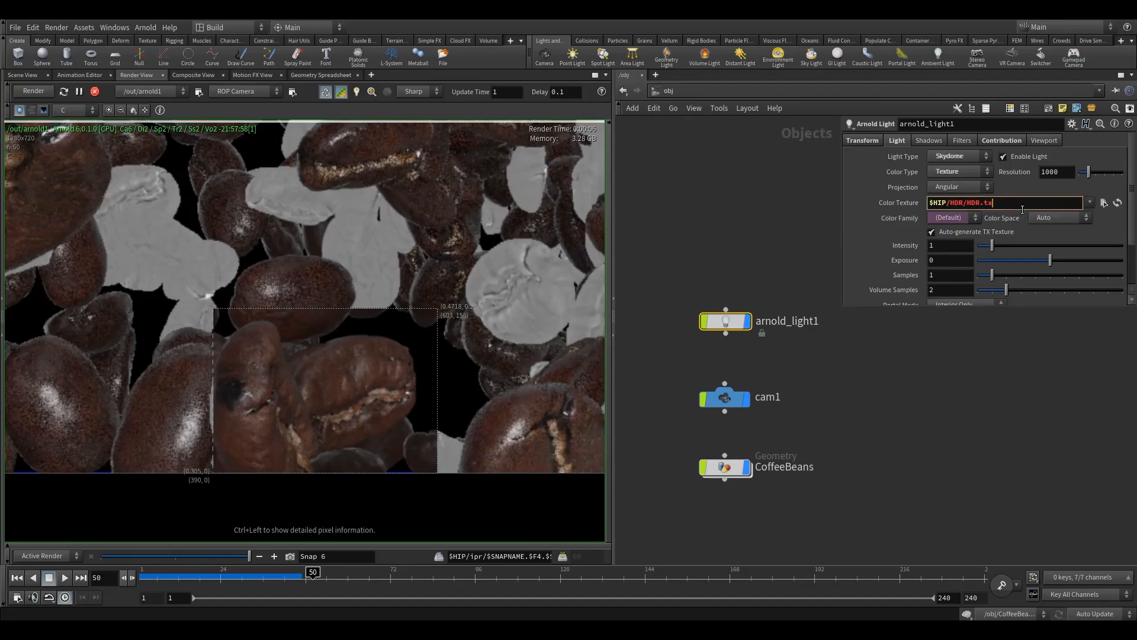
{"action": "left_click", "coordinate": [864, 140]}
{"action": "left_click", "coordinate": [746, 242]}
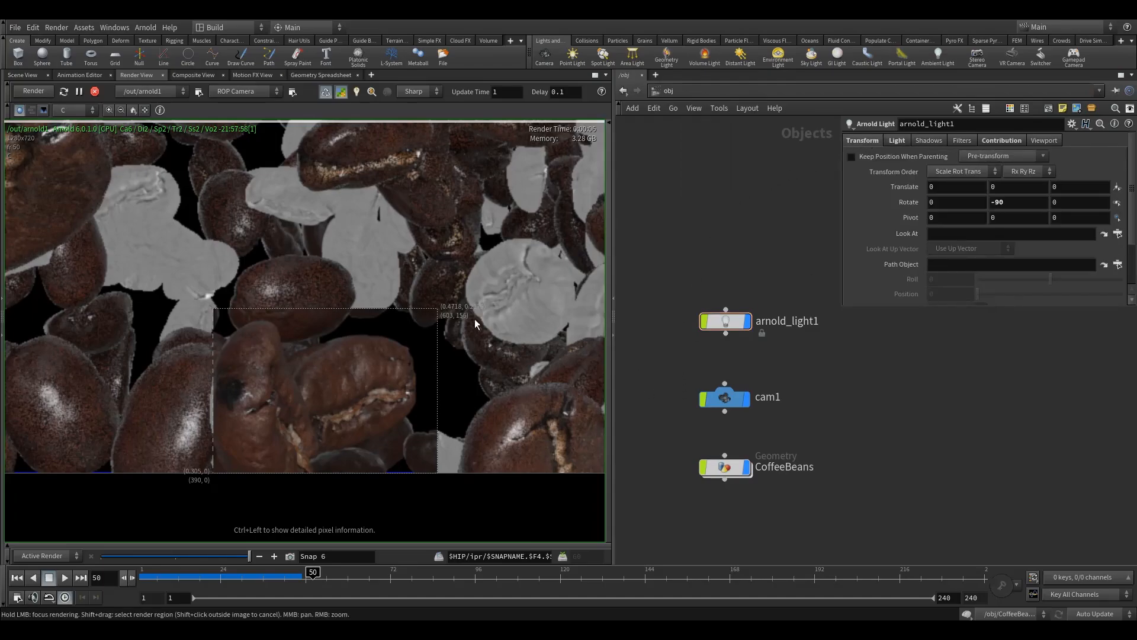
Step: Expand the render region around the whole image so the full frame renders
{"action": "scroll", "coordinate": [474, 318], "scroll_direction": "down", "scroll_amount": 11}
{"action": "middle_click_drag", "start_coordinate": [471, 212], "coordinate": [391, 327]}
{"action": "scroll", "coordinate": [398, 344], "scroll_direction": "down", "scroll_amount": 3}
{"action": "left_click_drag", "start_coordinate": [125, 193], "coordinate": [577, 457], "text": "shift"}
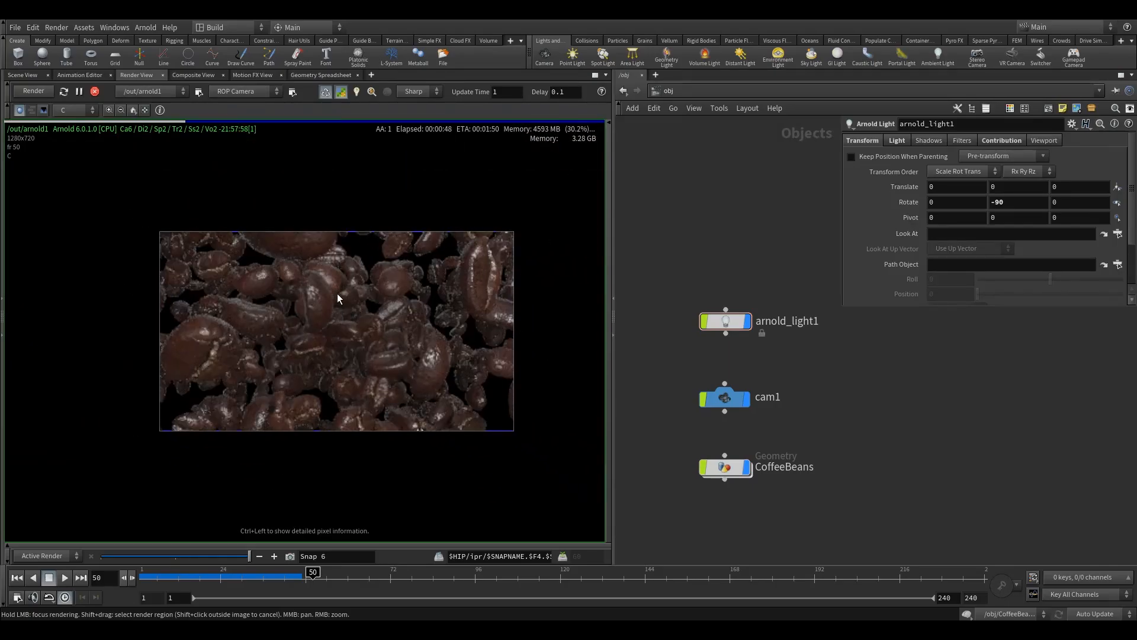
Step: Re-render the coffee beans in a maximized render view, examine the result, and restore the split layout
{"action": "left_click", "coordinate": [594, 75]}
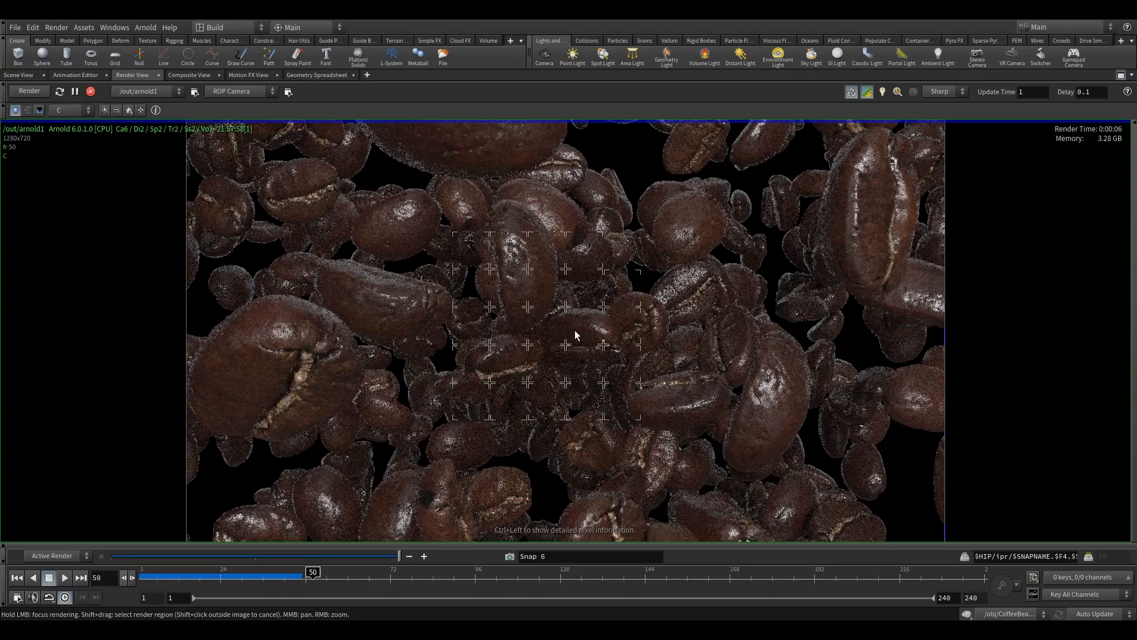
{"action": "left_click", "coordinate": [31, 92]}
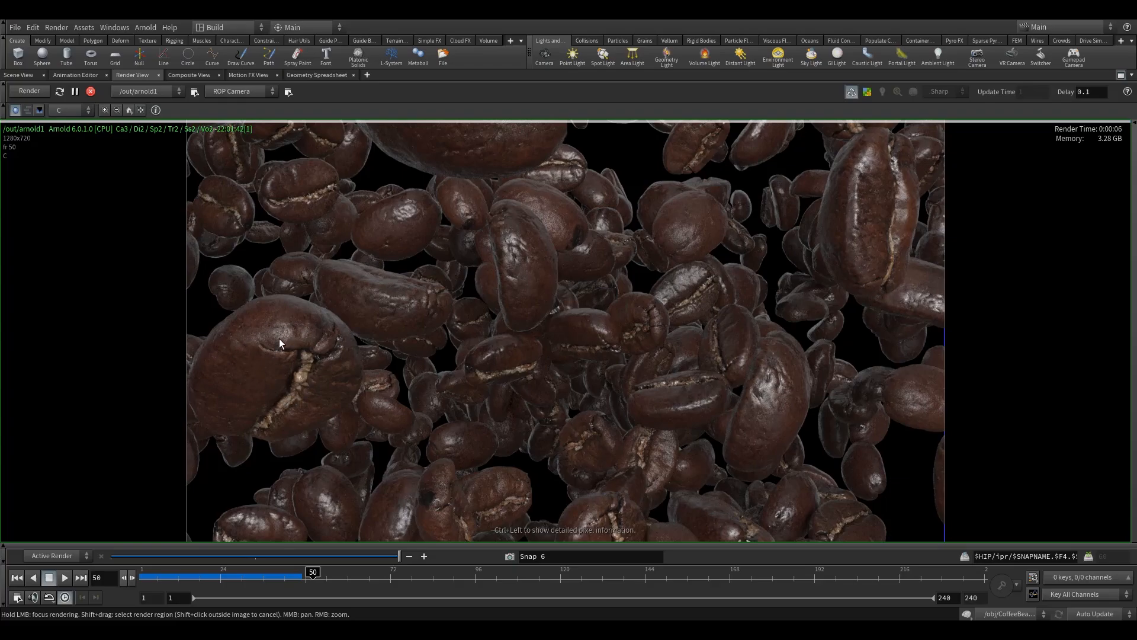
{"action": "left_click", "coordinate": [1121, 75]}
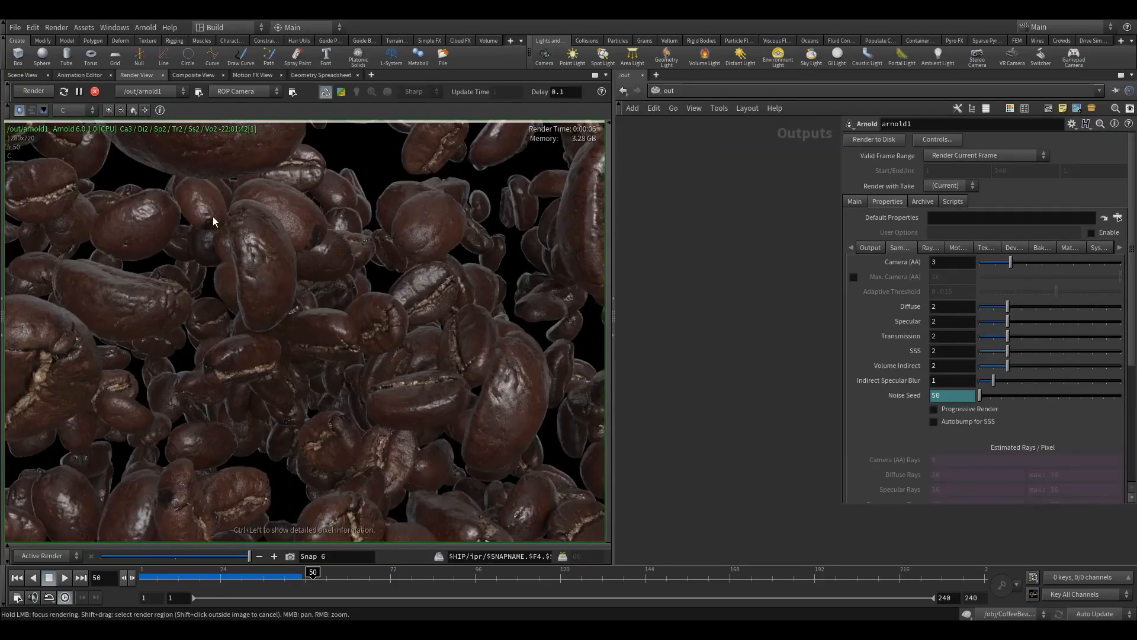
Step: Limit the render to a region around the central beans and turn on render preview
{"action": "left_click_drag", "start_coordinate": [205, 212], "coordinate": [464, 442], "text": "shift"}
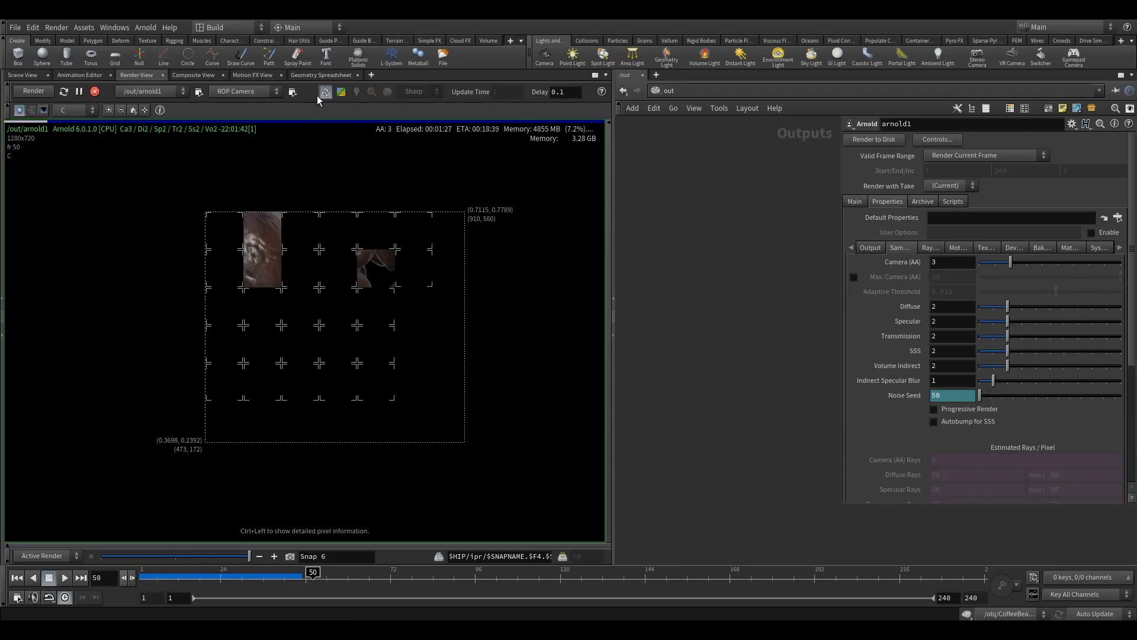
{"action": "left_click", "coordinate": [343, 94]}
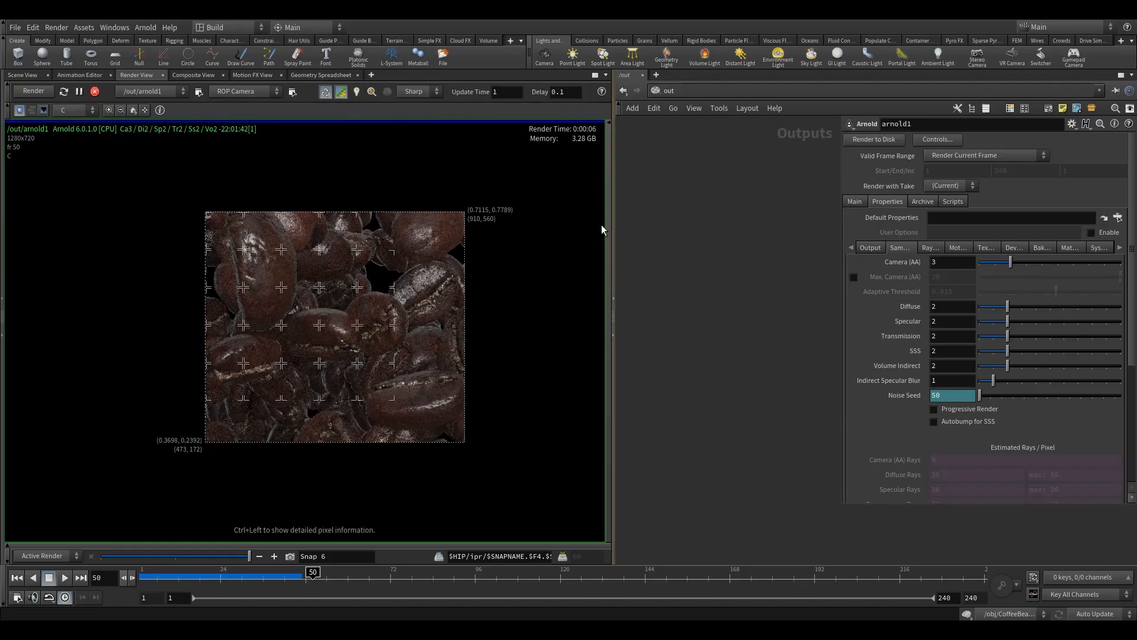
Step: Go to the mat network and open the coffee_bean_1 material with its whole node graph in view
{"action": "left_click", "coordinate": [683, 92]}
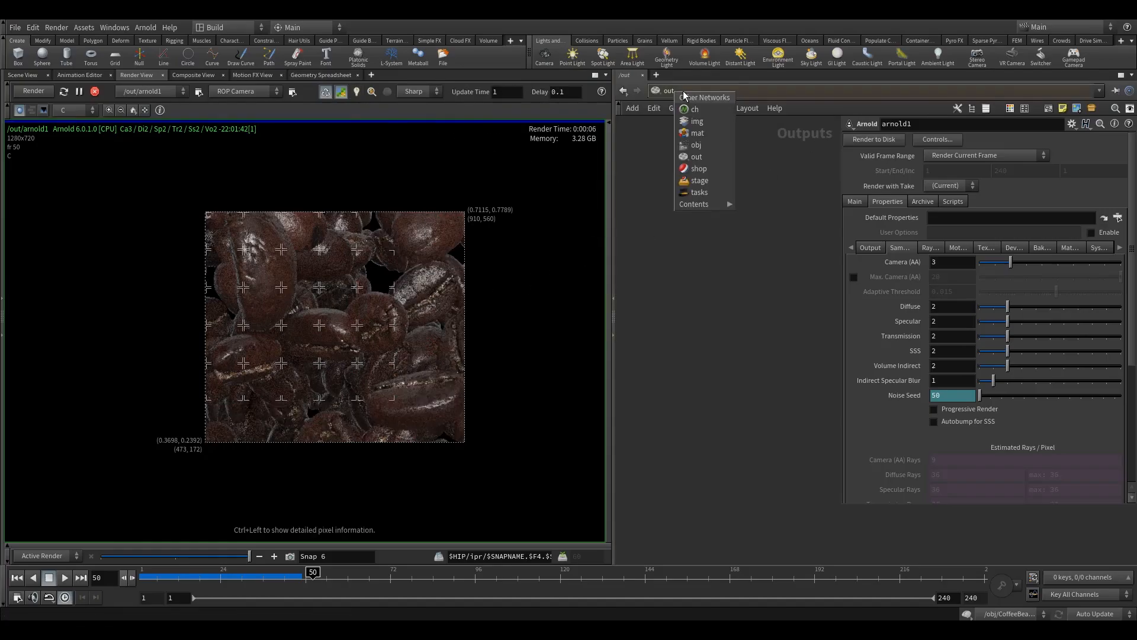
{"action": "left_click", "coordinate": [697, 145]}
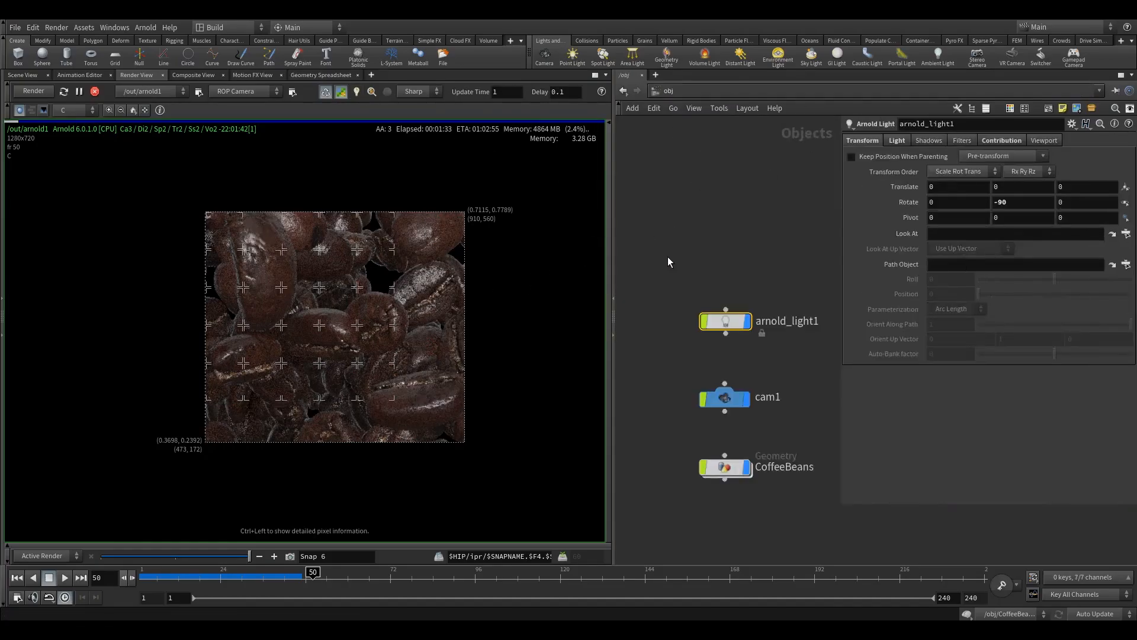
{"action": "left_click", "coordinate": [687, 91]}
{"action": "left_click", "coordinate": [713, 132]}
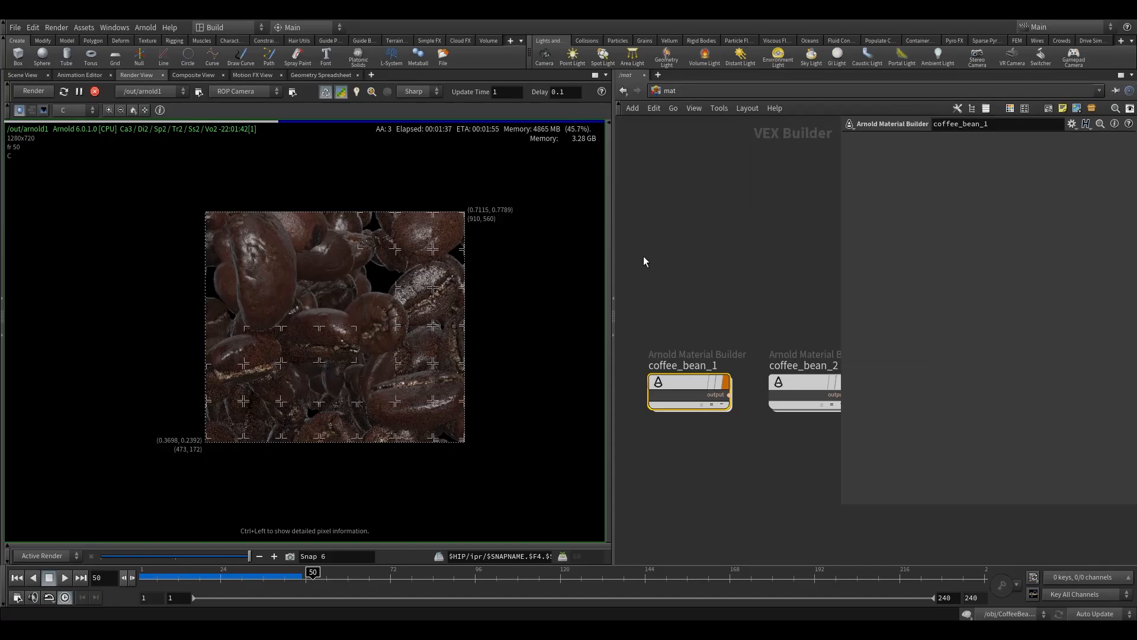
{"action": "mouse_move", "coordinate": [695, 389]}
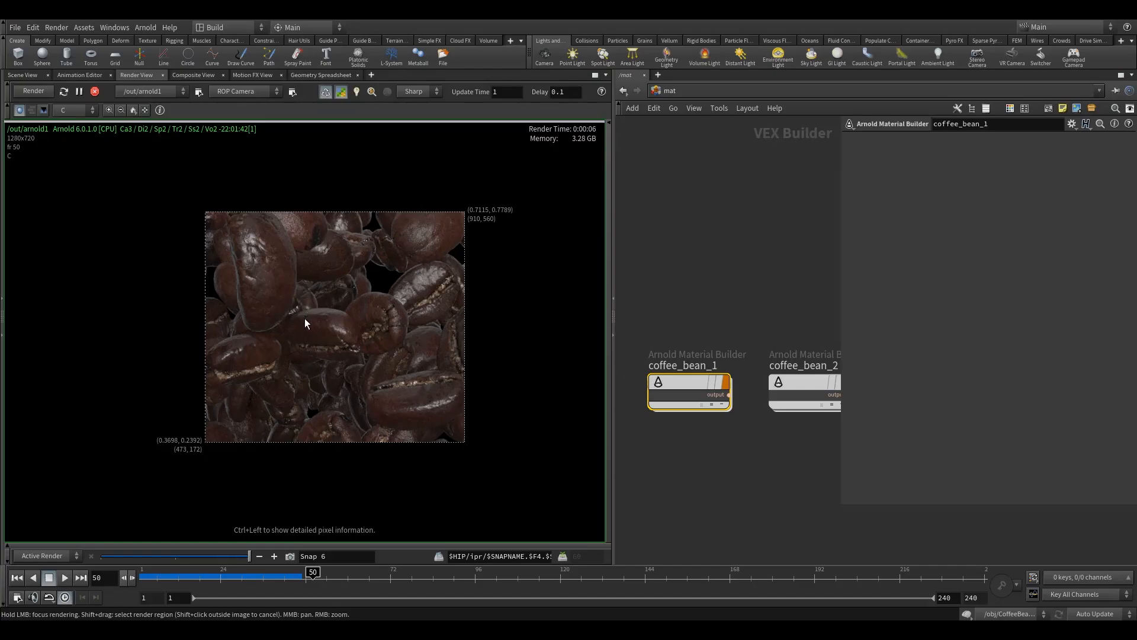
{"action": "double_click", "coordinate": [698, 383]}
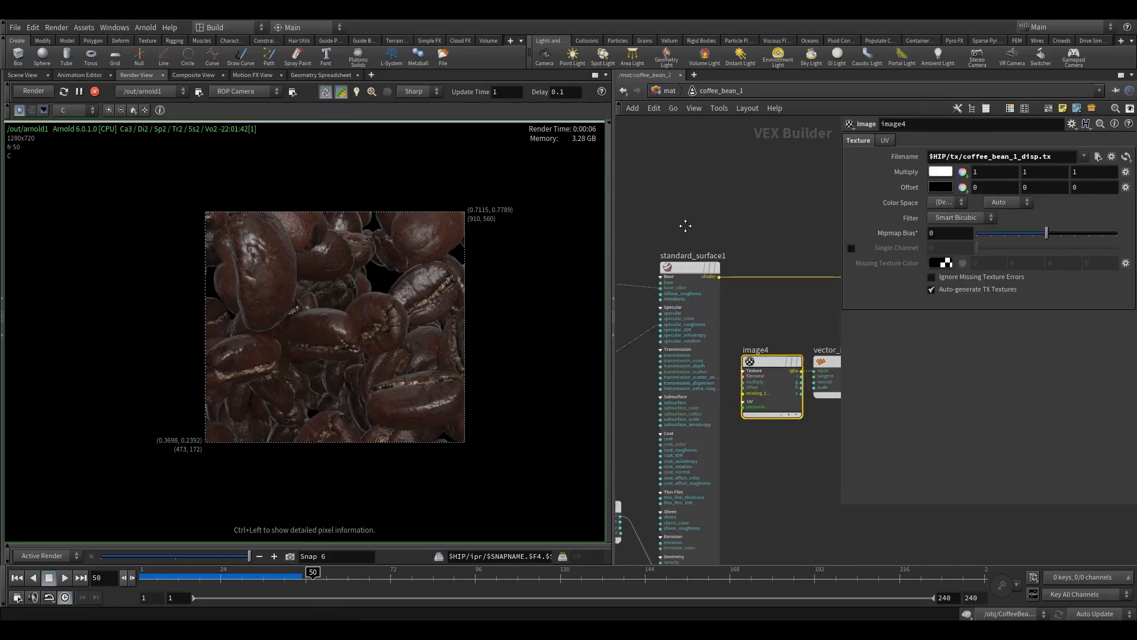
{"action": "middle_click_drag", "start_coordinate": [686, 225], "coordinate": [689, 293]}
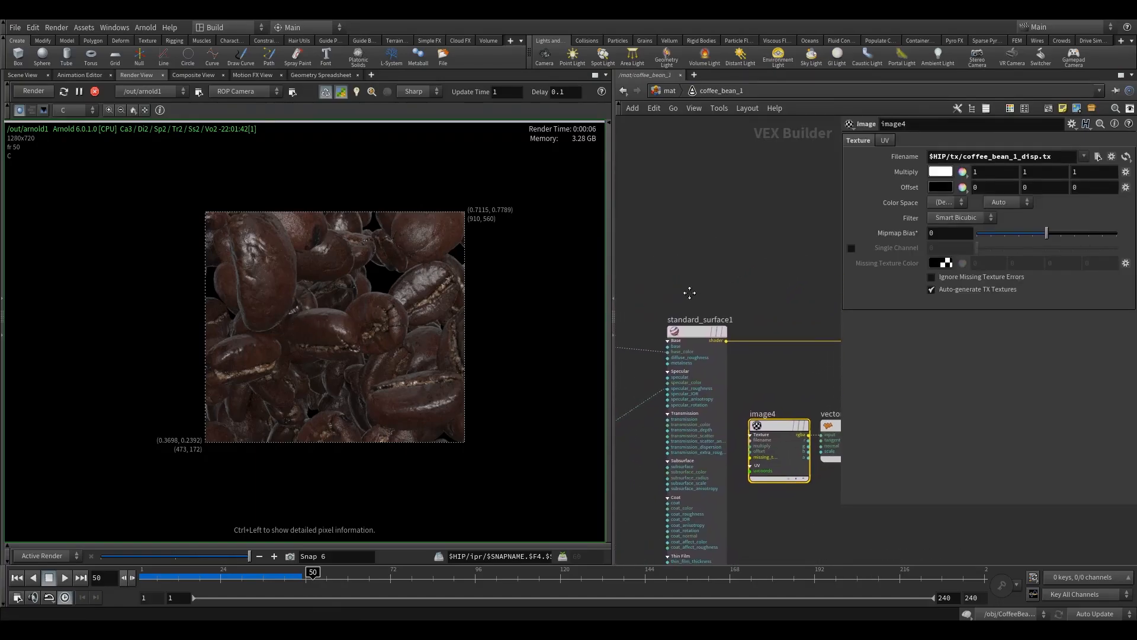
{"action": "scroll", "coordinate": [697, 291], "scroll_direction": "down", "scroll_amount": 6}
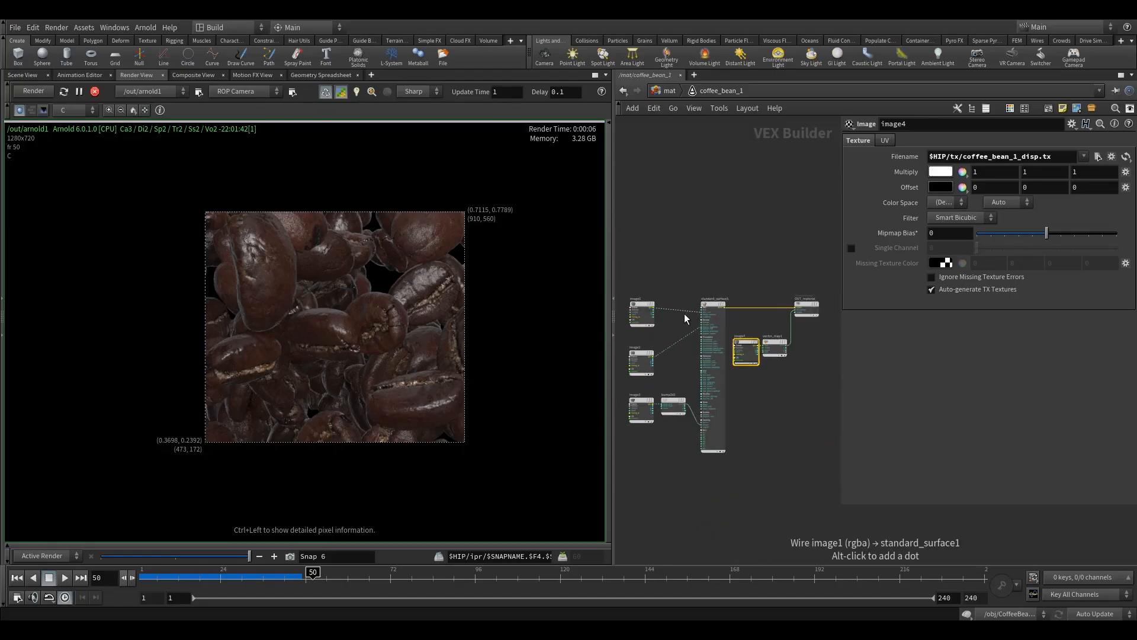
Step: Wire image1's rgba output directly into the material output of coffee_bean_1 and inspect the raw colour texture in the render
{"action": "left_click_drag", "start_coordinate": [684, 313], "coordinate": [794, 306]}
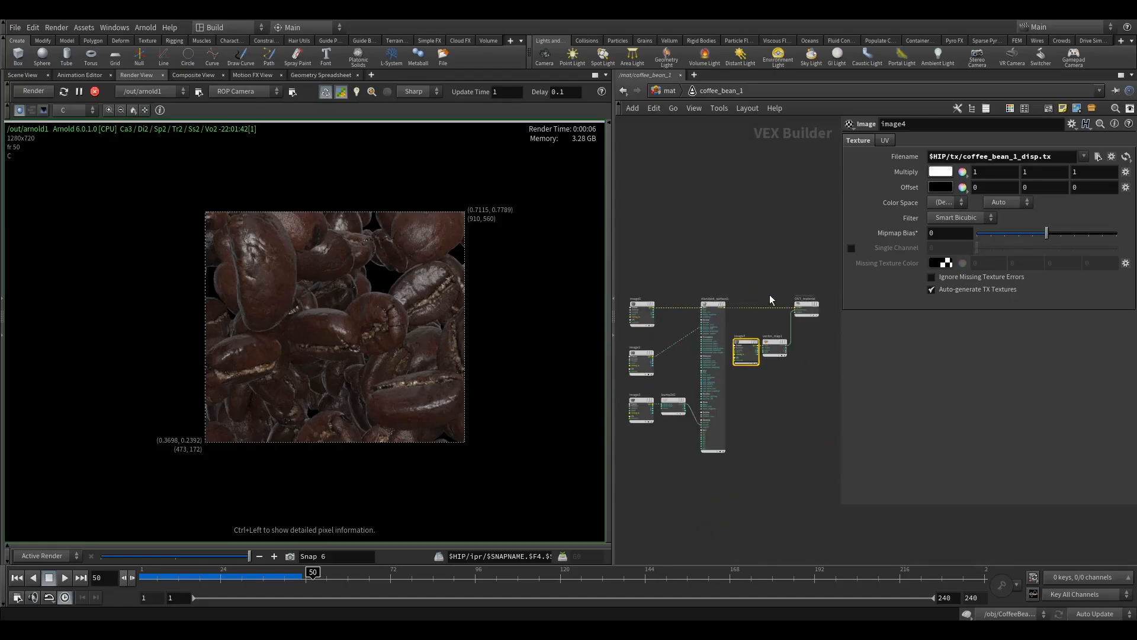
{"action": "scroll", "coordinate": [329, 320], "scroll_direction": "up", "scroll_amount": 4}
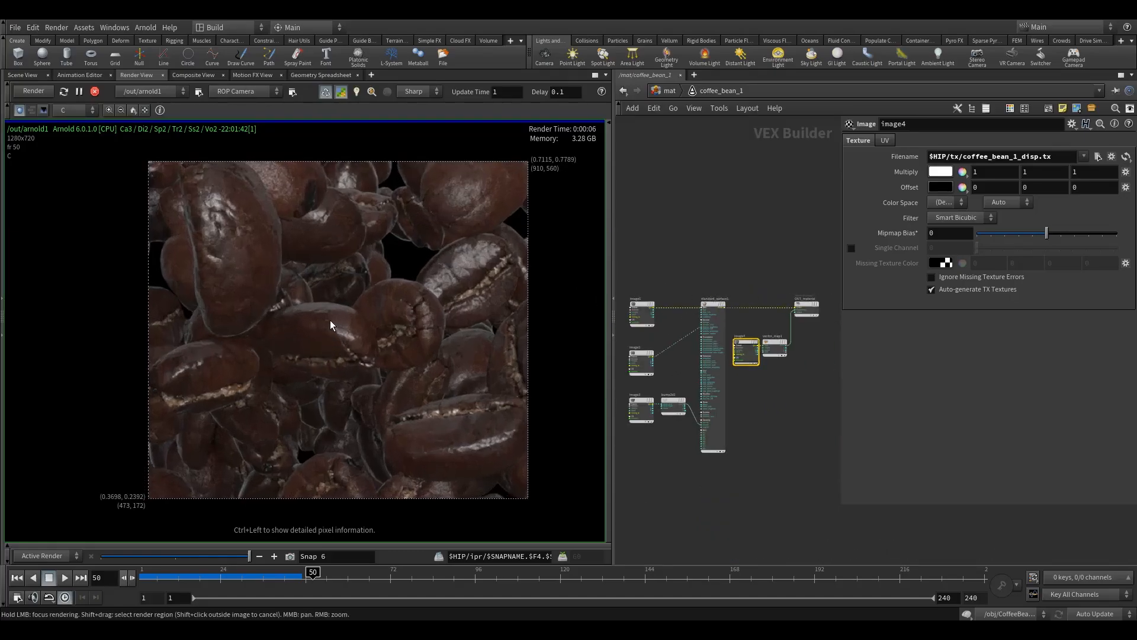
{"action": "scroll", "coordinate": [329, 320], "scroll_direction": "down", "scroll_amount": 4}
{"action": "scroll", "coordinate": [385, 320], "scroll_direction": "up", "scroll_amount": 1}
{"action": "scroll", "coordinate": [388, 324], "scroll_direction": "up", "scroll_amount": 1}
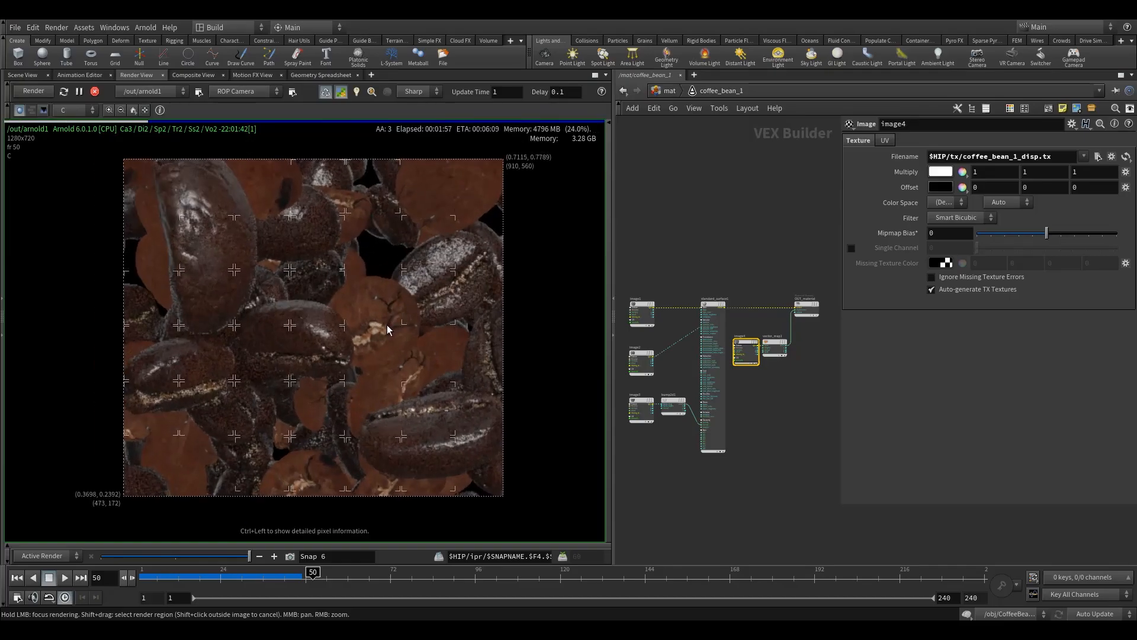
{"action": "scroll", "coordinate": [387, 324], "scroll_direction": "up", "scroll_amount": 2}
{"action": "scroll", "coordinate": [389, 325], "scroll_direction": "up", "scroll_amount": 2}
{"action": "scroll", "coordinate": [389, 316], "scroll_direction": "down", "scroll_amount": 4}
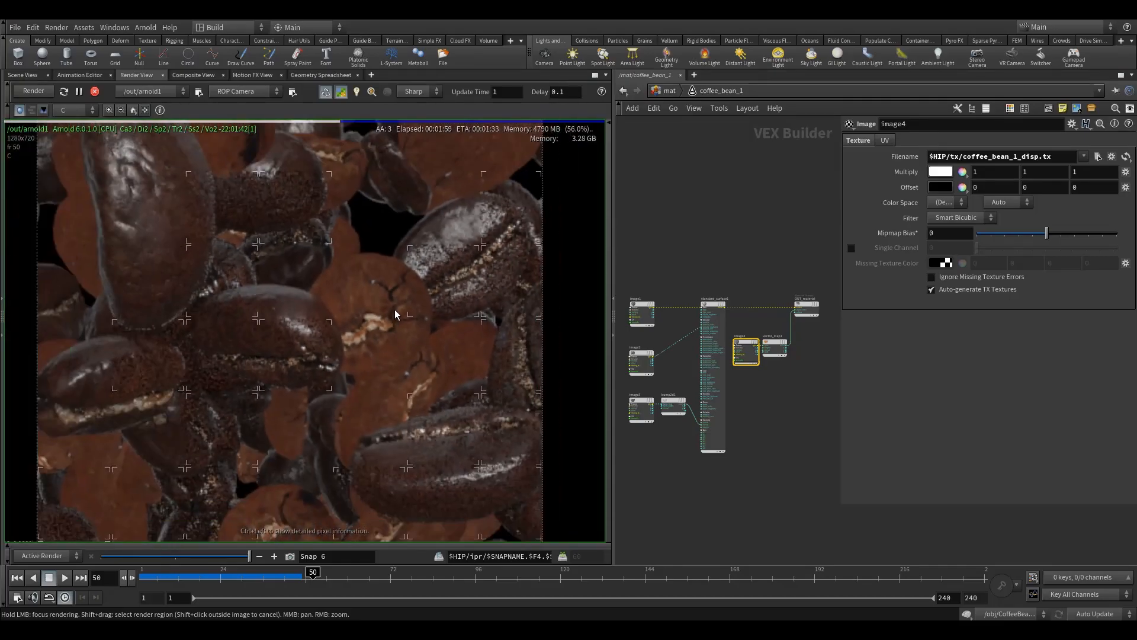
Step: Clear the current render region, then limit rendering to a region around the pair of beans at the lower edge of the image
{"action": "mouse_move", "coordinate": [350, 321]}
{"action": "middle_mouse_down"}
{"action": "mouse_move", "coordinate": [400, 303]}
{"action": "mouse_move", "coordinate": [348, 316]}
{"action": "middle_mouse_up"}
{"action": "scroll", "coordinate": [399, 304], "scroll_direction": "down", "scroll_amount": 3}
{"action": "scroll", "coordinate": [399, 304], "scroll_direction": "down", "scroll_amount": 2}
{"action": "left_click_drag", "start_coordinate": [158, 207], "coordinate": [243, 262], "text": "shift"}
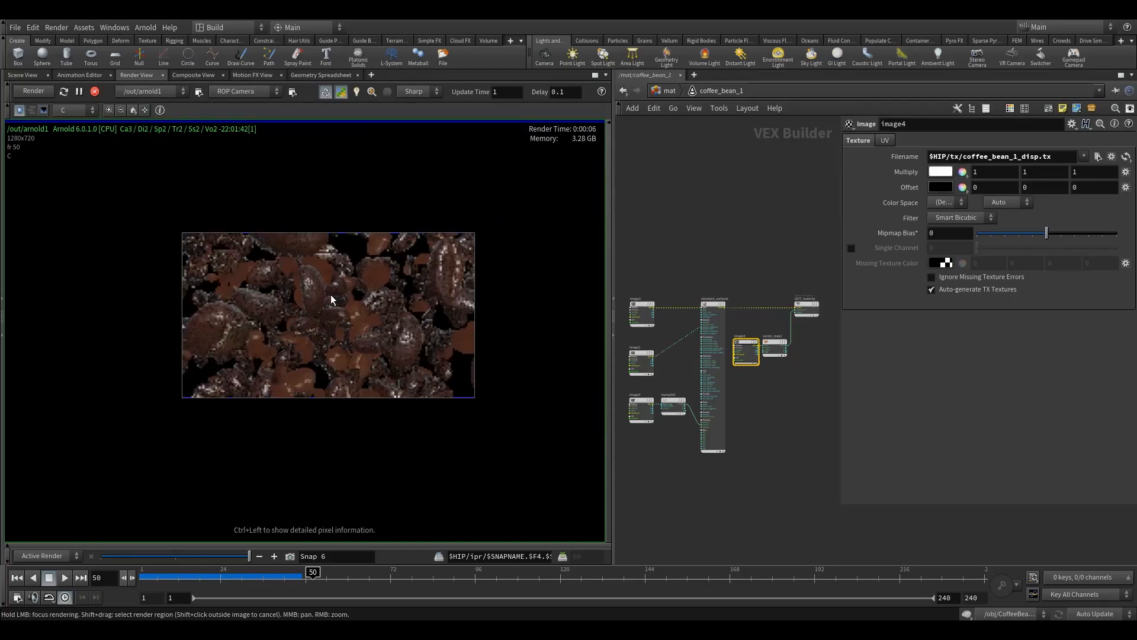
{"action": "scroll", "coordinate": [276, 383], "scroll_direction": "up", "scroll_amount": 3}
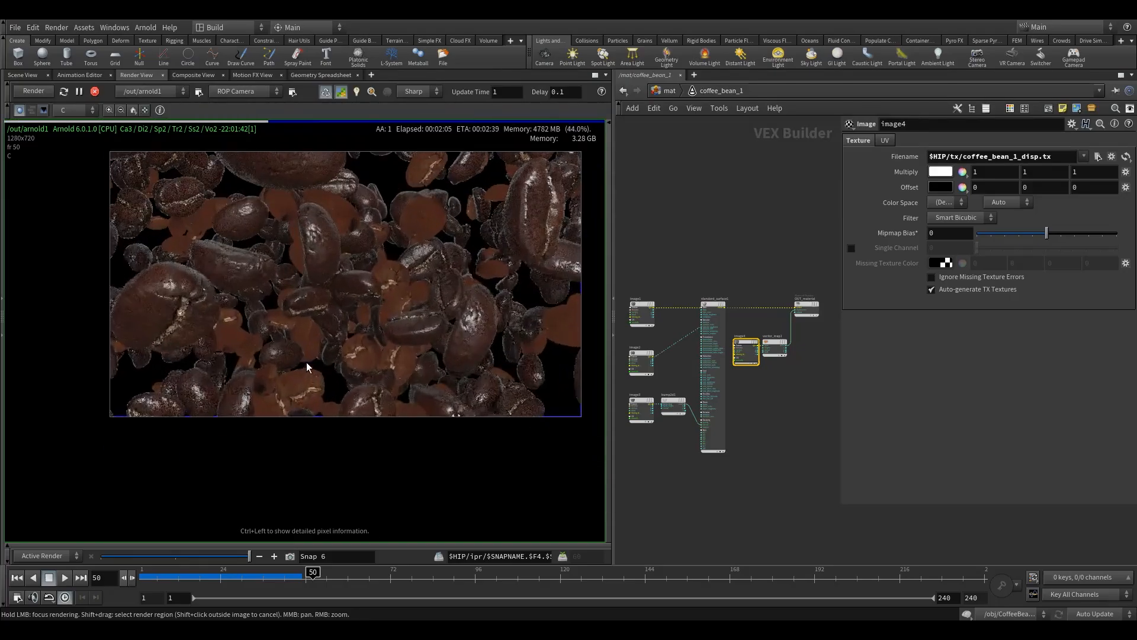
{"action": "scroll", "coordinate": [309, 372], "scroll_direction": "up", "scroll_amount": 5}
{"action": "scroll", "coordinate": [284, 394], "scroll_direction": "up", "scroll_amount": 5}
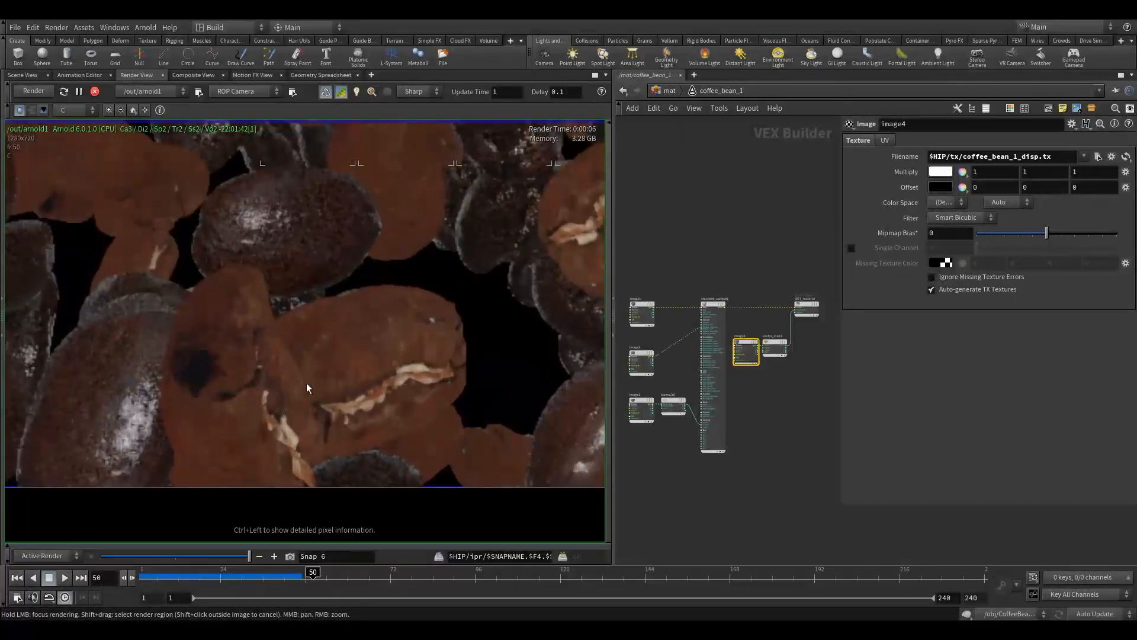
{"action": "left_click_drag", "start_coordinate": [89, 172], "coordinate": [514, 585], "text": "shift"}
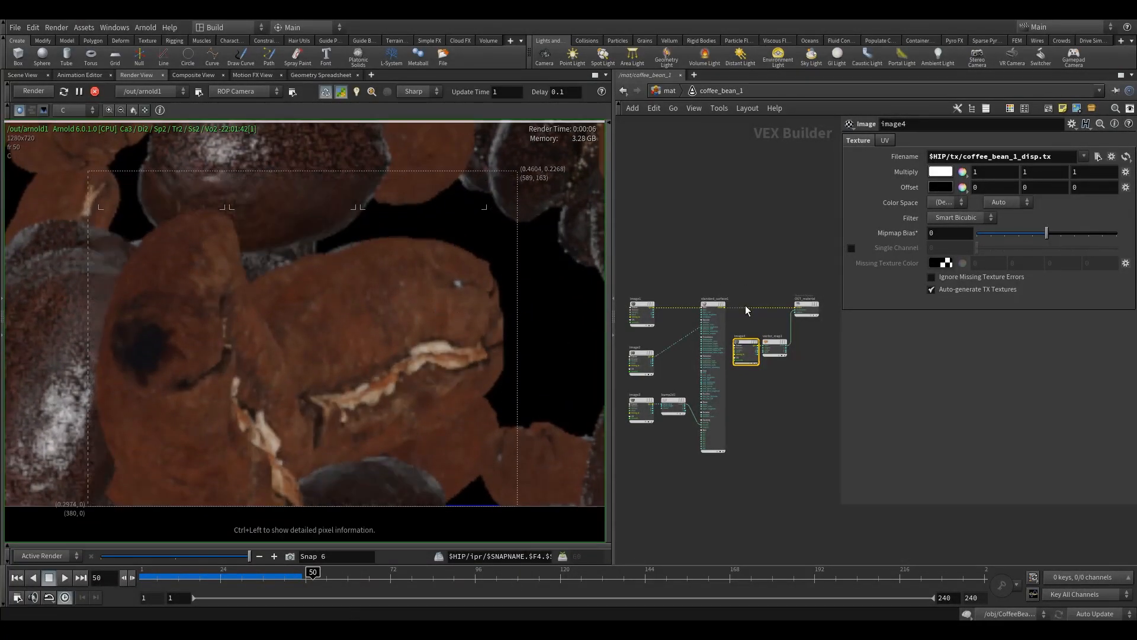
Step: Reconnect the shader output of standard_surface1 to the material output in place of the direct image texture
{"action": "scroll", "coordinate": [745, 304], "scroll_direction": "up", "scroll_amount": 4}
{"action": "left_click", "coordinate": [694, 283]}
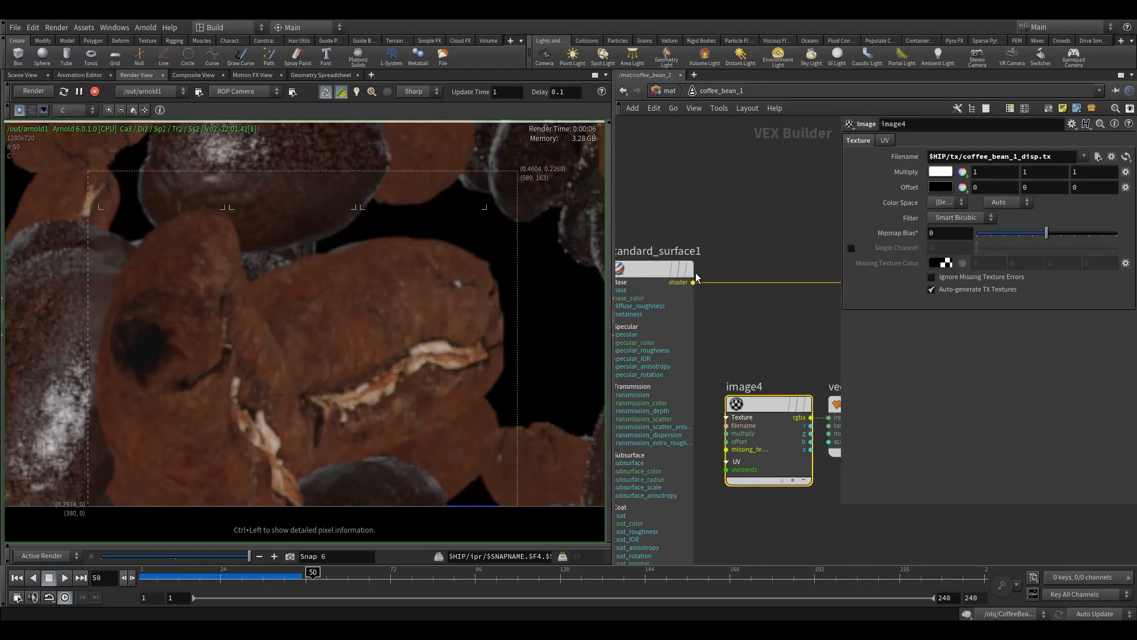
{"action": "middle_click_drag", "start_coordinate": [691, 229], "coordinate": [803, 231]}
{"action": "scroll", "coordinate": [770, 240], "scroll_direction": "down", "scroll_amount": 4}
{"action": "mouse_move", "coordinate": [689, 273]}
{"action": "middle_mouse_down"}
{"action": "mouse_move", "coordinate": [724, 272]}
{"action": "mouse_move", "coordinate": [703, 272]}
{"action": "middle_mouse_up"}
{"action": "scroll", "coordinate": [690, 265], "scroll_direction": "up", "scroll_amount": 3}
{"action": "left_click", "coordinate": [696, 266]}
{"action": "left_click", "coordinate": [764, 279]}
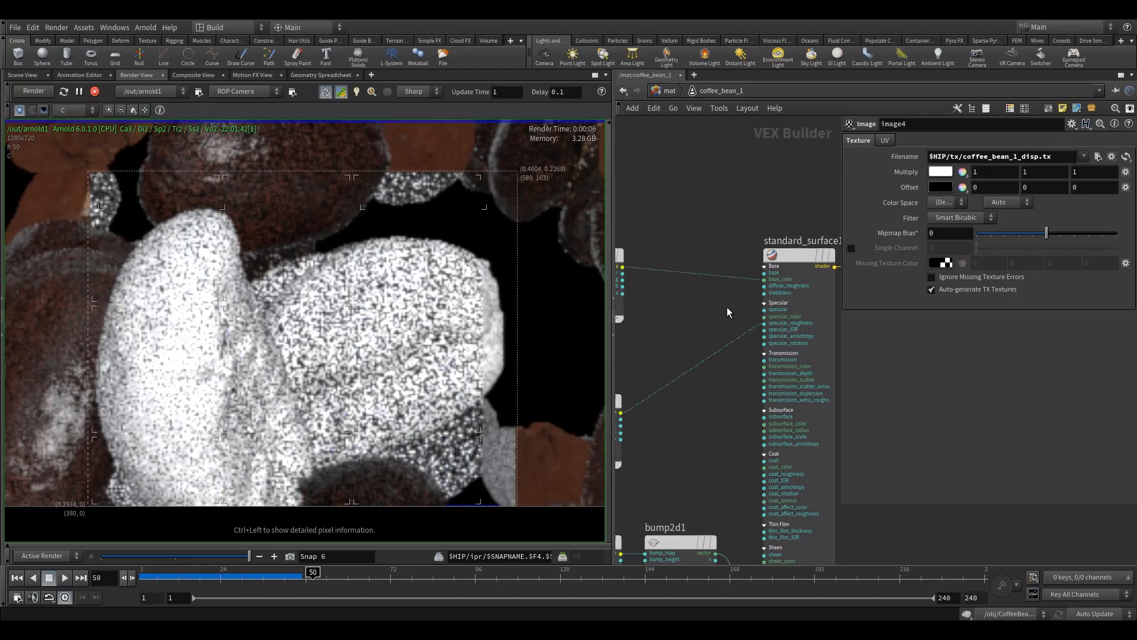
Step: Select standard_surface1 in coffee_bean_1 and lower its specular IOR to 1.24
{"action": "middle_click_drag", "start_coordinate": [725, 309], "coordinate": [680, 315]}
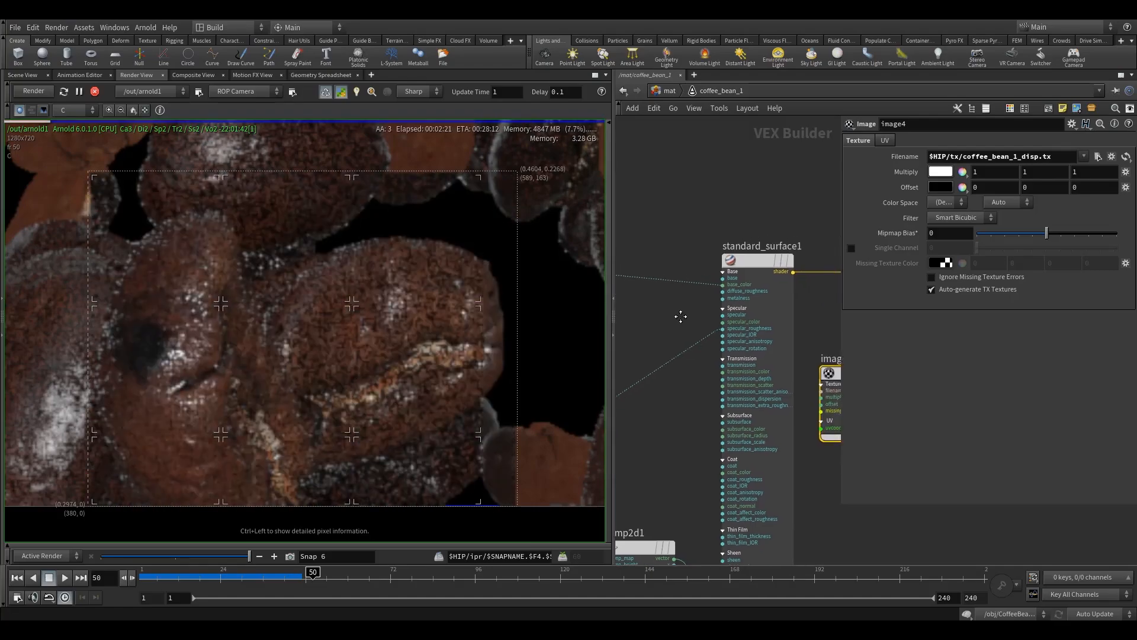
{"action": "left_click", "coordinate": [759, 305]}
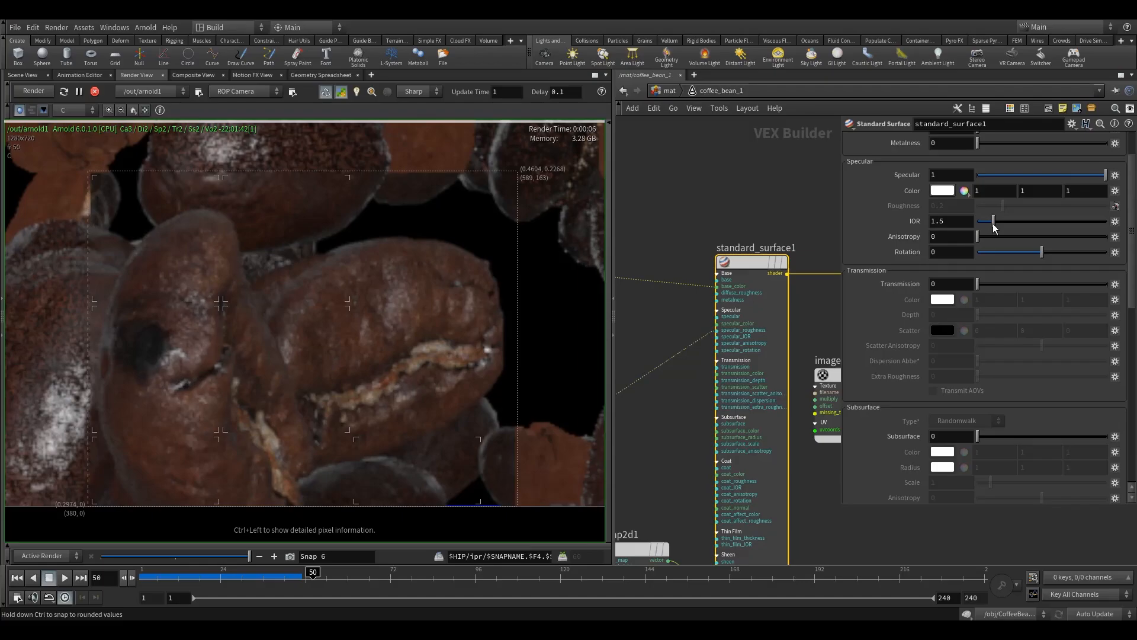
{"action": "left_click_drag", "start_coordinate": [993, 225], "coordinate": [986, 225]}
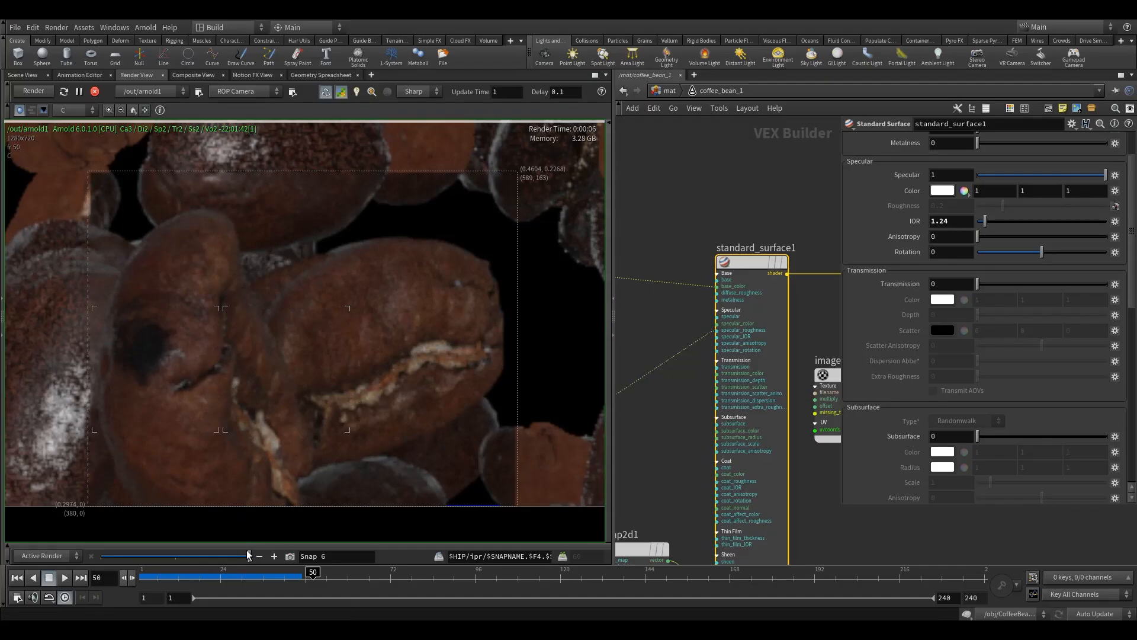
Step: Flip repeatedly between the active render and the stored Snap 5 to compare the beans' specular reflections
{"action": "left_click", "coordinate": [196, 554]}
{"action": "left_click", "coordinate": [222, 558]}
{"action": "left_click", "coordinate": [201, 558]}
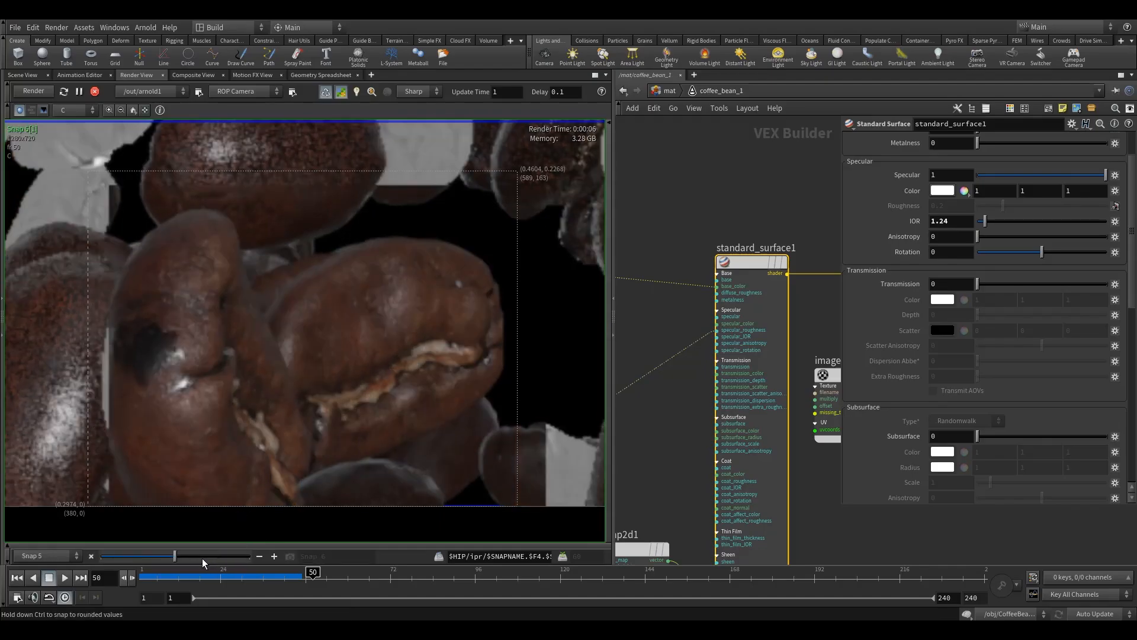
{"action": "left_click", "coordinate": [221, 560]}
{"action": "left_click", "coordinate": [212, 561]}
{"action": "left_click", "coordinate": [219, 563]}
{"action": "left_click", "coordinate": [208, 564]}
{"action": "left_click_drag", "start_coordinate": [208, 564], "coordinate": [222, 567]}
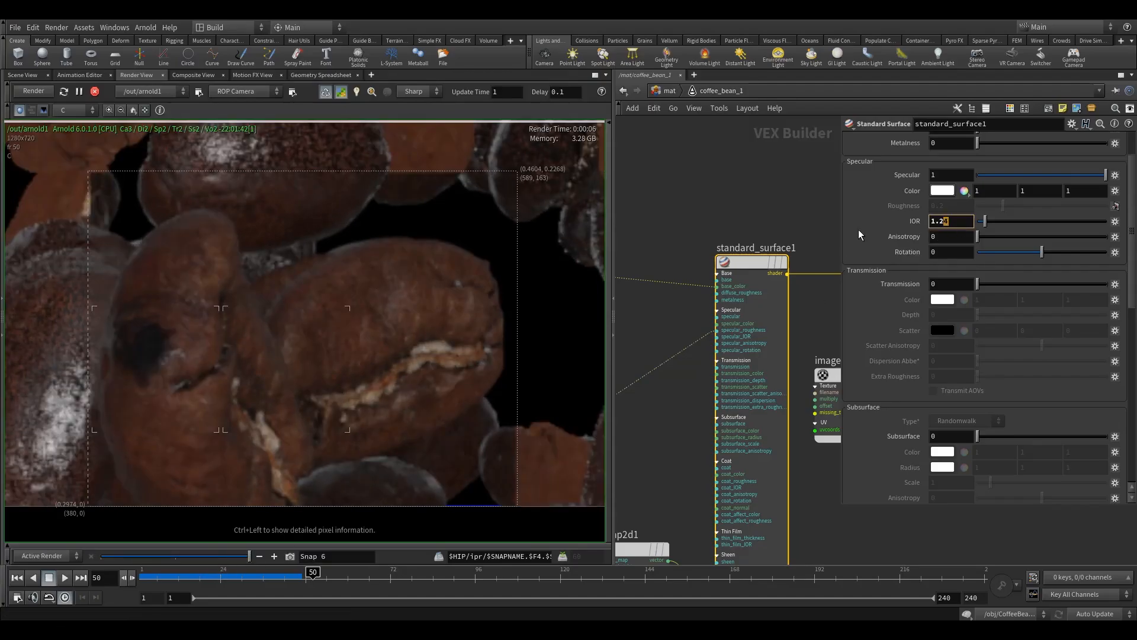
Step: Set coffee_bean_1's specular IOR to 1.25, refine it to 1.256, and compare the render with the stored snapshot
{"action": "type", "text": "5"}
{"action": "key", "text": "Return"}
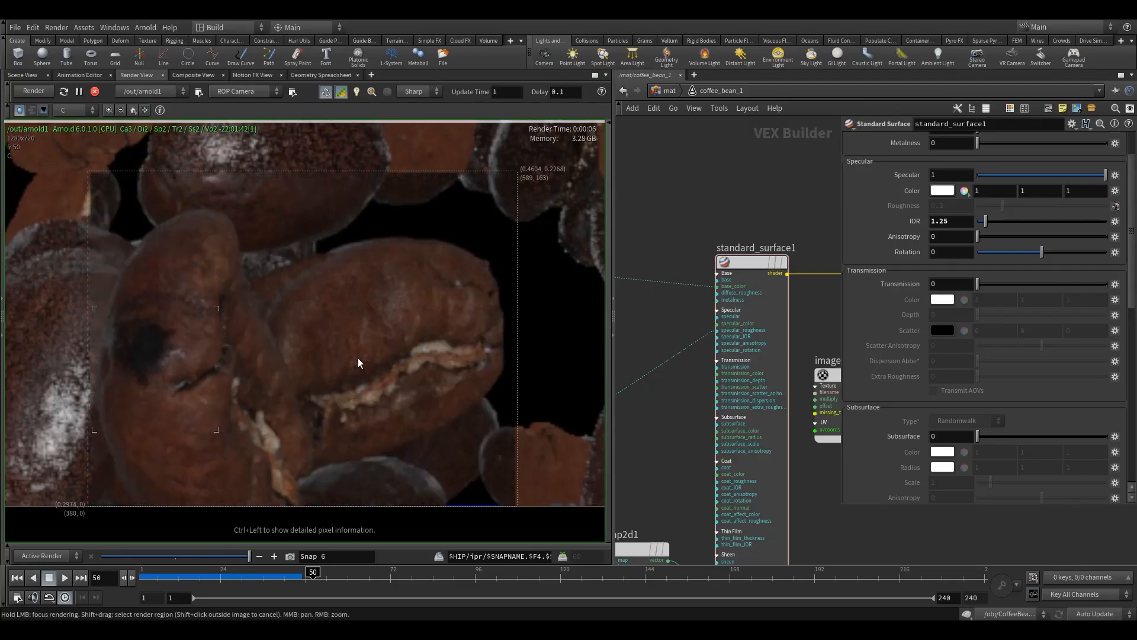
{"action": "left_click", "coordinate": [948, 223]}
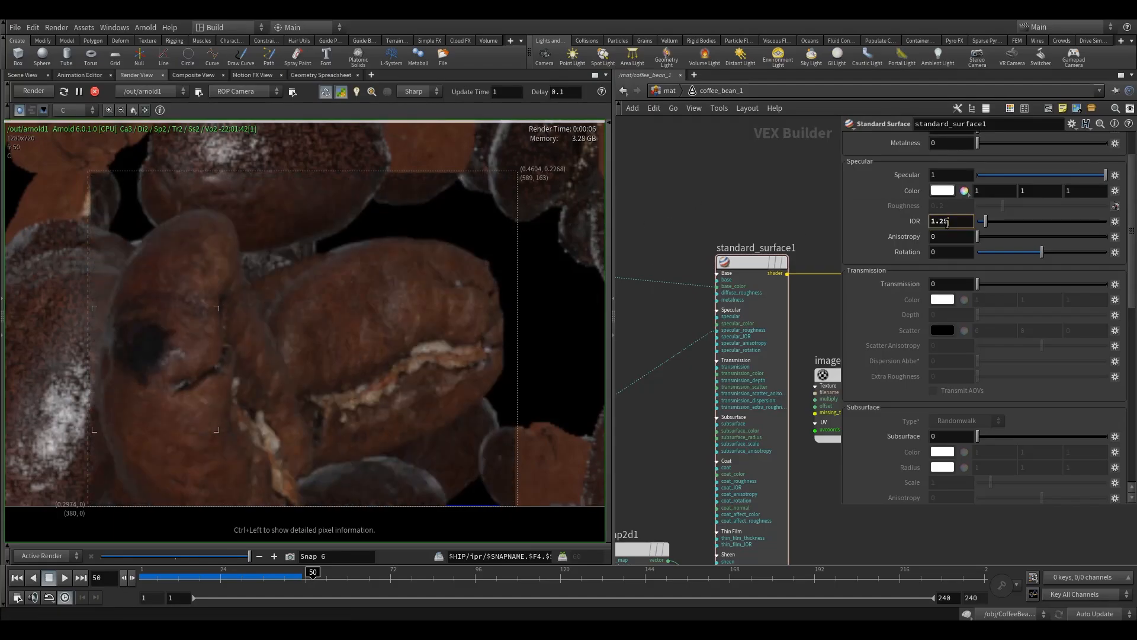
{"action": "type", "text": "6"}
{"action": "key", "text": "Return"}
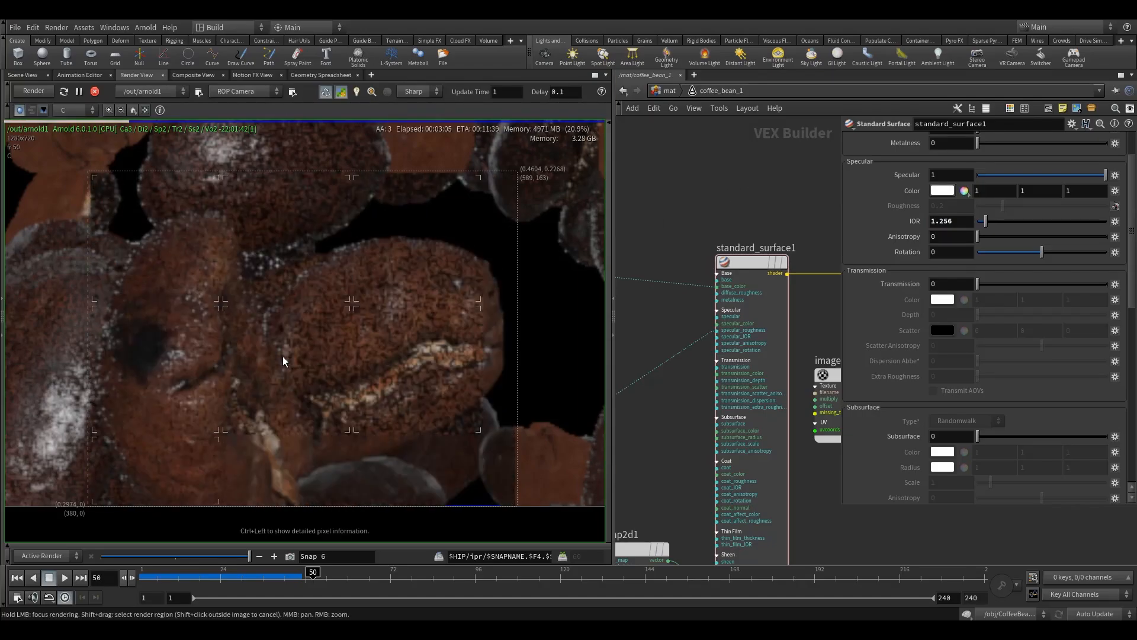
{"action": "scroll", "coordinate": [368, 343], "scroll_direction": "down", "scroll_amount": 2}
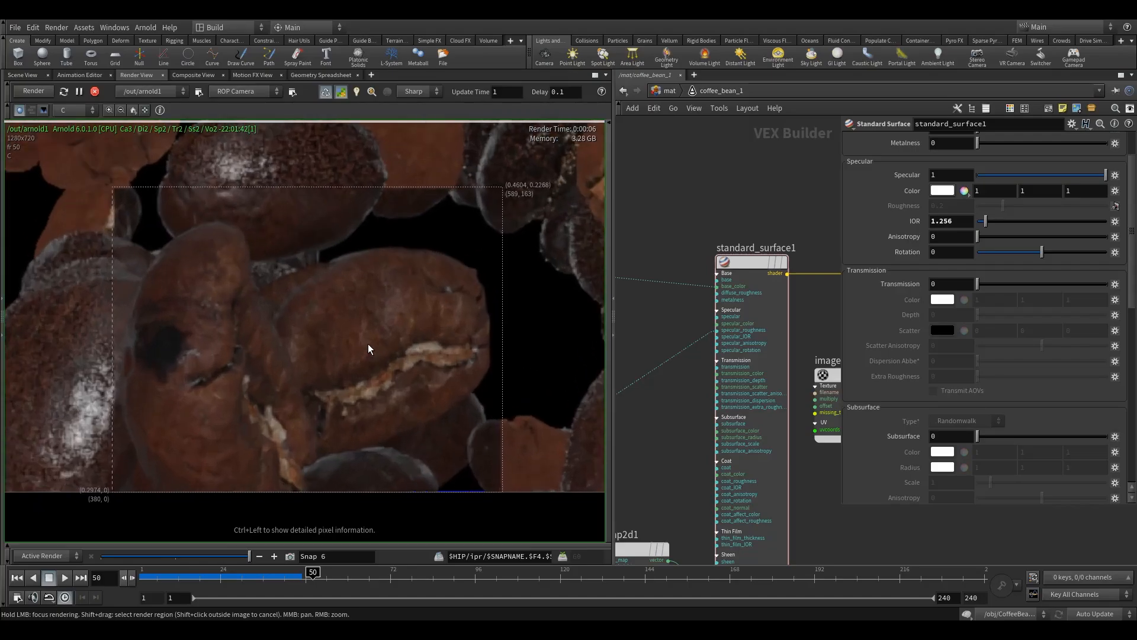
{"action": "mouse_move", "coordinate": [249, 556]}
{"action": "left_mouse_down"}
{"action": "mouse_move", "coordinate": [193, 556]}
{"action": "mouse_move", "coordinate": [232, 557]}
{"action": "left_mouse_up"}
Step: Copy the 1.256 IOR value and apply it to the specular IOR of standard_surface1 in the coffee_bean_2 material
{"action": "double_click", "coordinate": [947, 221]}
{"action": "key", "text": "ctrl+c"}
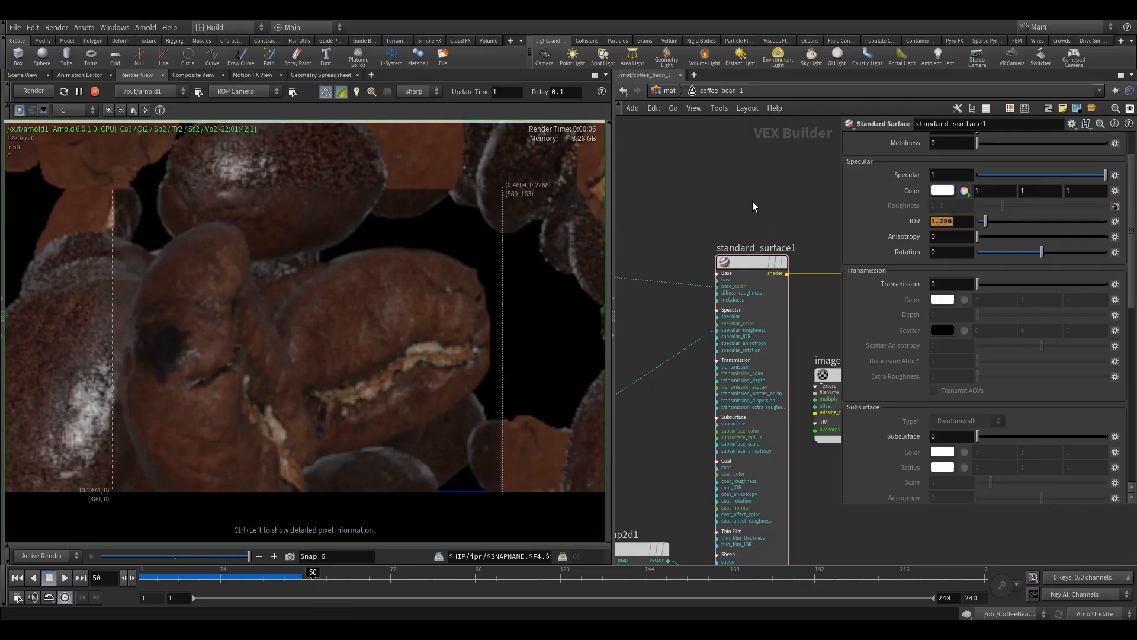
{"action": "left_click", "coordinate": [674, 92]}
{"action": "left_click", "coordinate": [811, 388]}
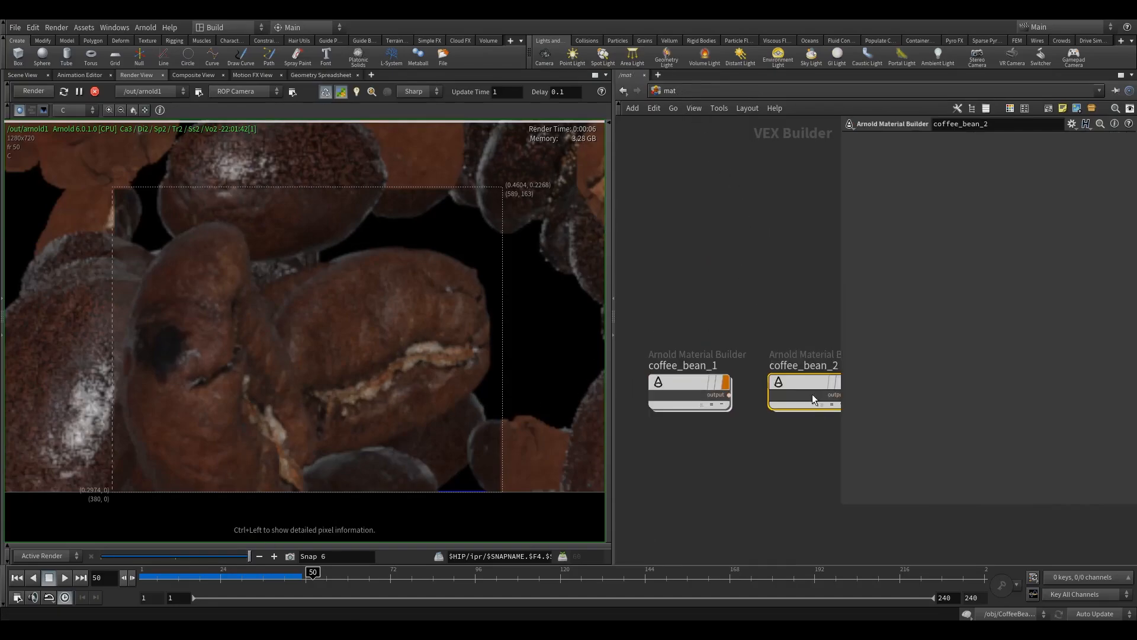
{"action": "double_click", "coordinate": [806, 382]}
{"action": "middle_click_drag", "start_coordinate": [768, 359], "coordinate": [648, 349]}
{"action": "scroll", "coordinate": [756, 248], "scroll_direction": "down", "scroll_amount": 3}
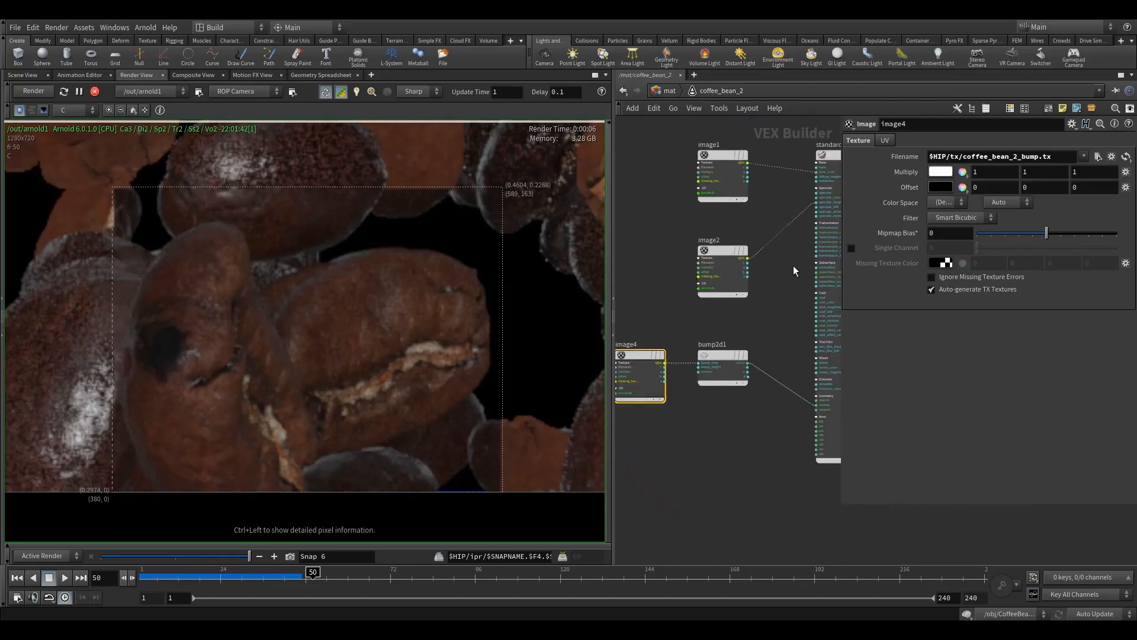
{"action": "middle_click_drag", "start_coordinate": [793, 265], "coordinate": [723, 324]}
{"action": "left_click", "coordinate": [768, 217]}
{"action": "left_click", "coordinate": [951, 221]}
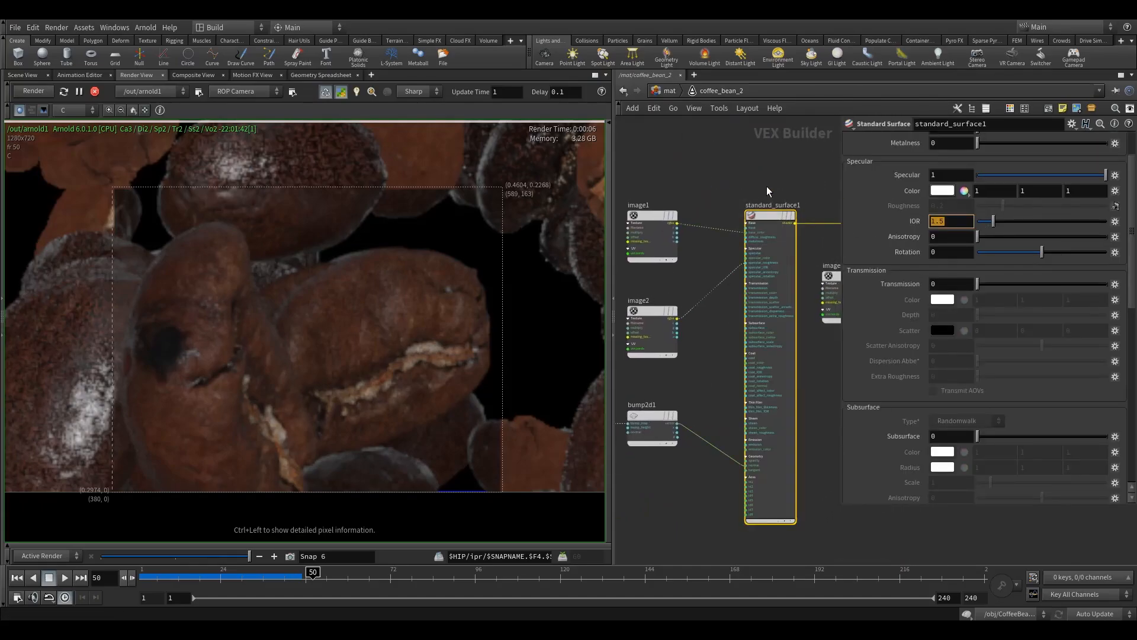
{"action": "key", "text": "ctrl+v"}
{"action": "key", "text": "Return"}
Step: Open the coffee_bean_3 material and set the specular IOR of its standard_surface1 to the copied 1.256
{"action": "left_click", "coordinate": [672, 92]}
{"action": "middle_click_drag", "start_coordinate": [751, 254], "coordinate": [550, 255]}
{"action": "double_click", "coordinate": [732, 382]}
{"action": "middle_click_drag", "start_coordinate": [806, 241], "coordinate": [632, 281]}
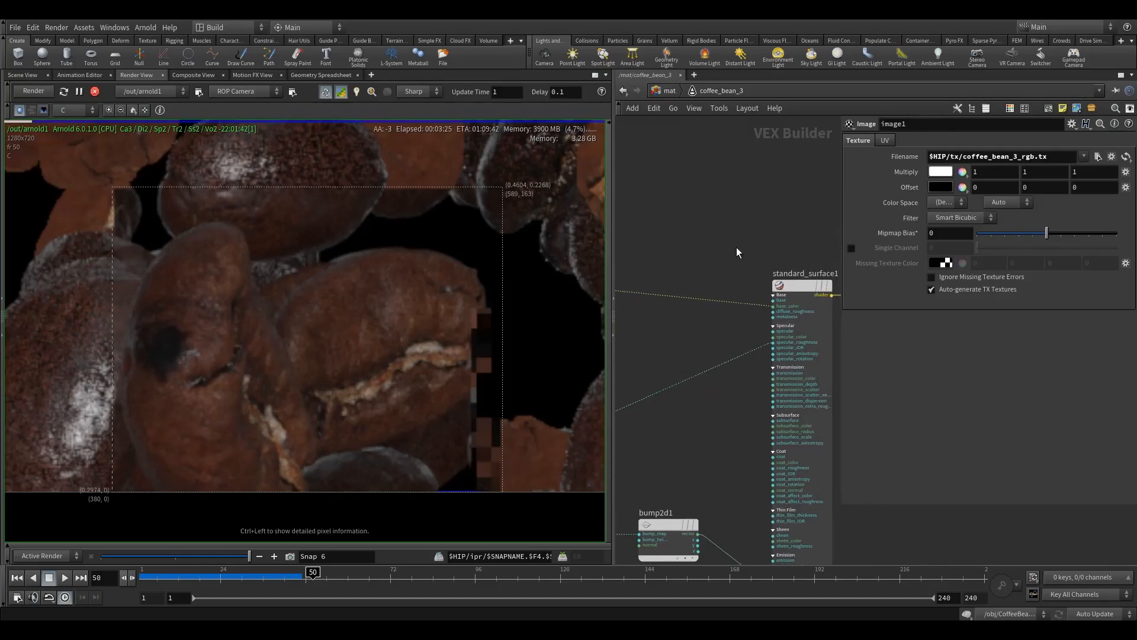
{"action": "left_click", "coordinate": [804, 285]}
{"action": "left_click", "coordinate": [944, 221]}
{"action": "key", "text": "ctrl+v"}
{"action": "key", "text": "Return"}
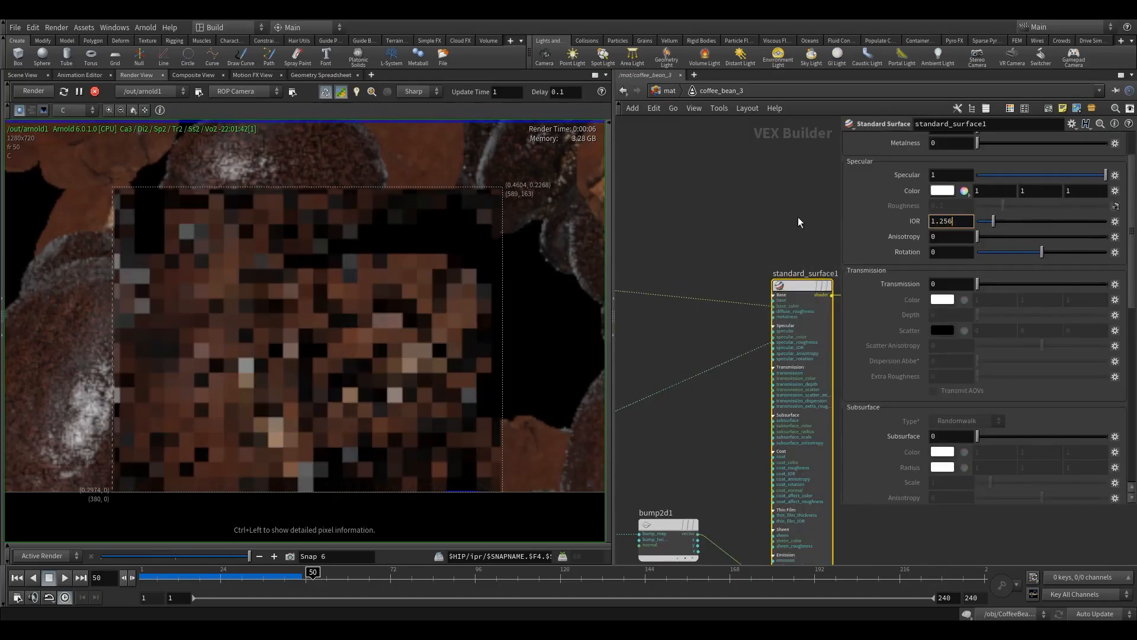
Step: Clear the render region so the full frame of coffee beans renders again
{"action": "scroll", "coordinate": [384, 292], "scroll_direction": "down", "scroll_amount": 5}
{"action": "middle_click_drag", "start_coordinate": [388, 234], "coordinate": [347, 334]}
{"action": "scroll", "coordinate": [354, 346], "scroll_direction": "down", "scroll_amount": 3}
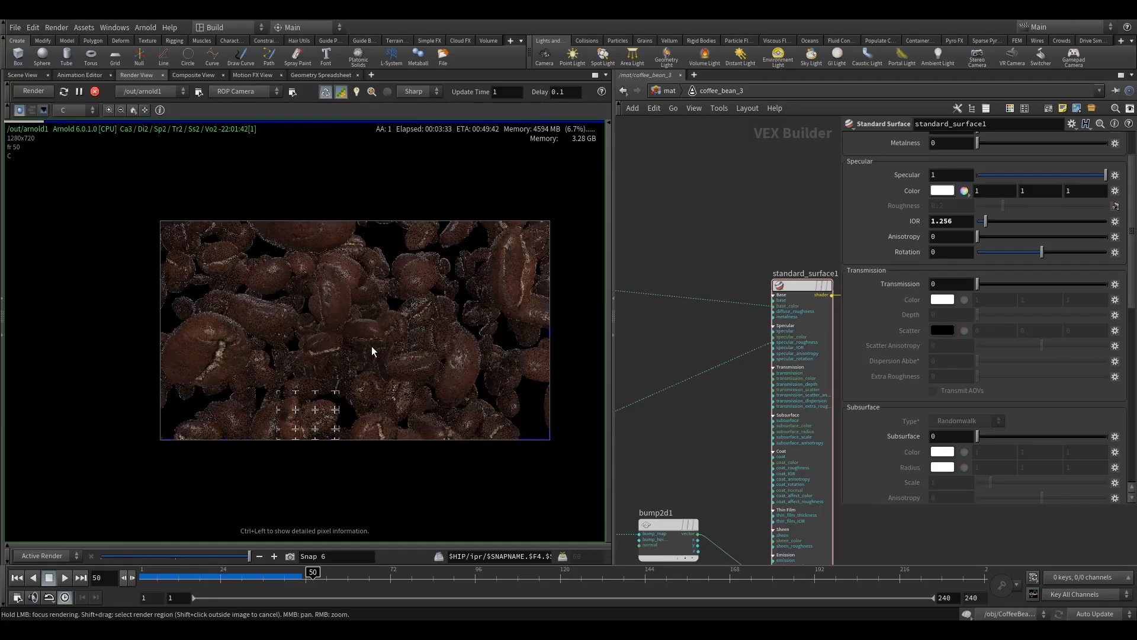
Step: Compare the progressing full-frame render with the stored snapshot, checking the beans up close and as a whole
{"action": "scroll", "coordinate": [372, 346], "scroll_direction": "up", "scroll_amount": 3}
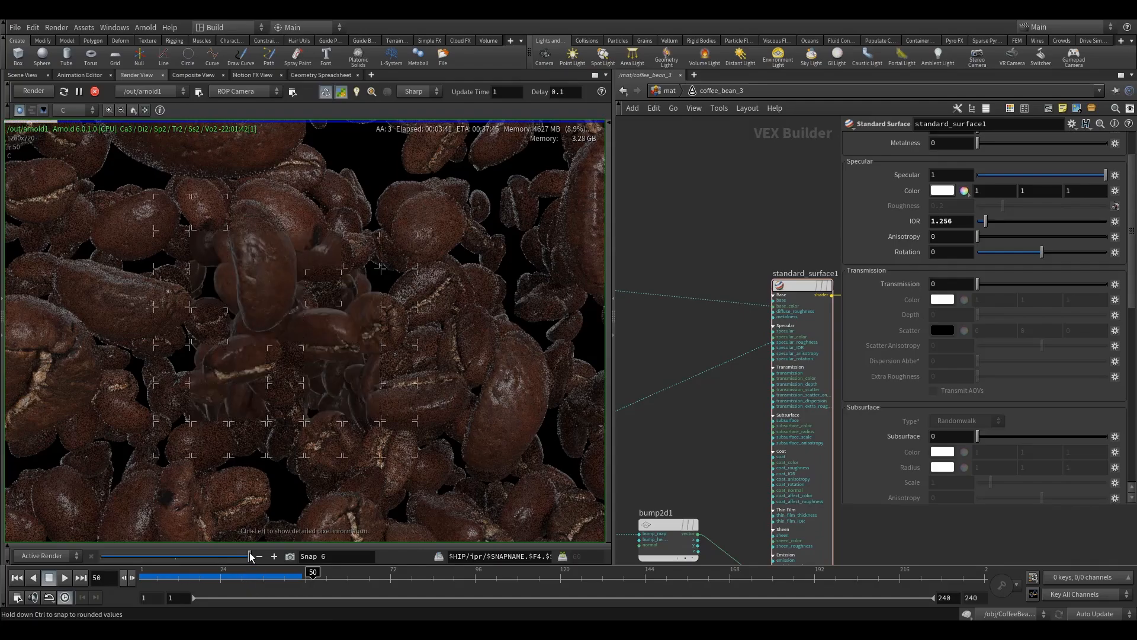
{"action": "mouse_move", "coordinate": [249, 558]}
{"action": "left_mouse_down"}
{"action": "mouse_move", "coordinate": [187, 559]}
{"action": "mouse_move", "coordinate": [257, 563]}
{"action": "mouse_move", "coordinate": [195, 562]}
{"action": "mouse_move", "coordinate": [248, 563]}
{"action": "mouse_move", "coordinate": [200, 563]}
{"action": "mouse_move", "coordinate": [237, 562]}
{"action": "left_mouse_up"}
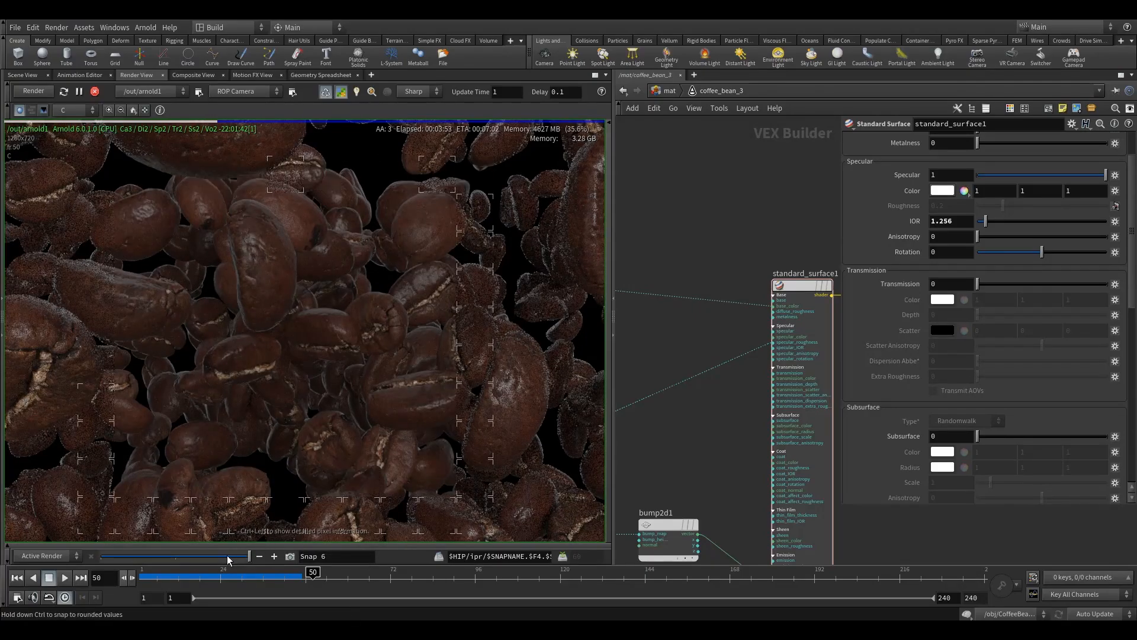
{"action": "mouse_move", "coordinate": [227, 560]}
{"action": "left_mouse_down"}
{"action": "mouse_move", "coordinate": [196, 558]}
{"action": "mouse_move", "coordinate": [224, 555]}
{"action": "left_mouse_up"}
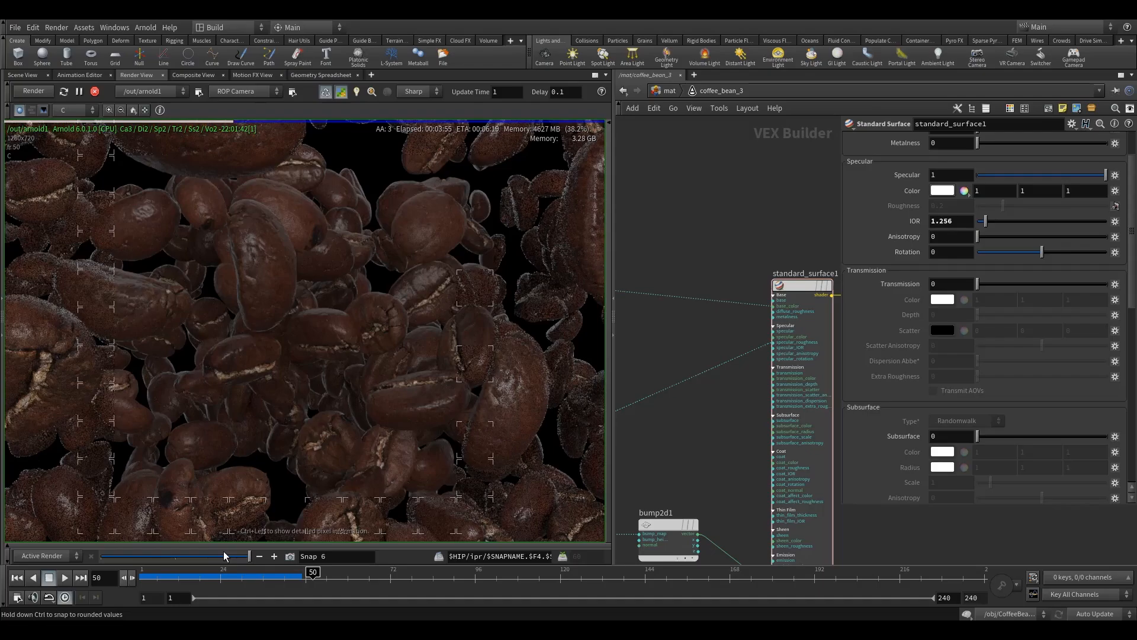
{"action": "scroll", "coordinate": [265, 386], "scroll_direction": "down", "scroll_amount": 4}
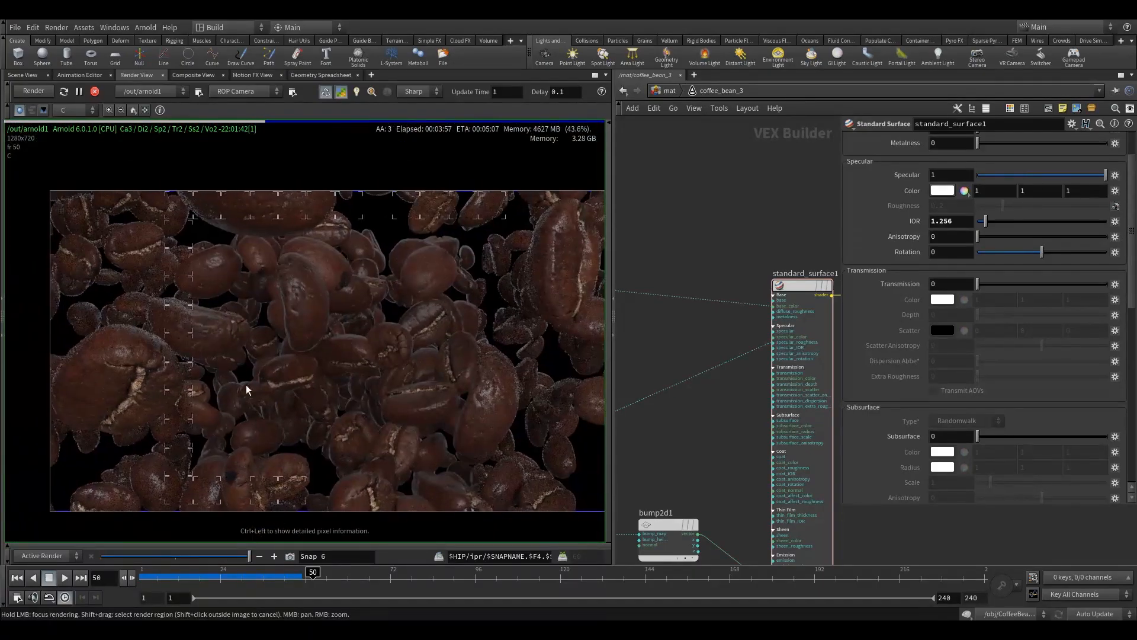
{"action": "mouse_move", "coordinate": [249, 557]}
{"action": "left_mouse_down"}
{"action": "mouse_move", "coordinate": [180, 553]}
{"action": "mouse_move", "coordinate": [248, 558]}
{"action": "left_mouse_up"}
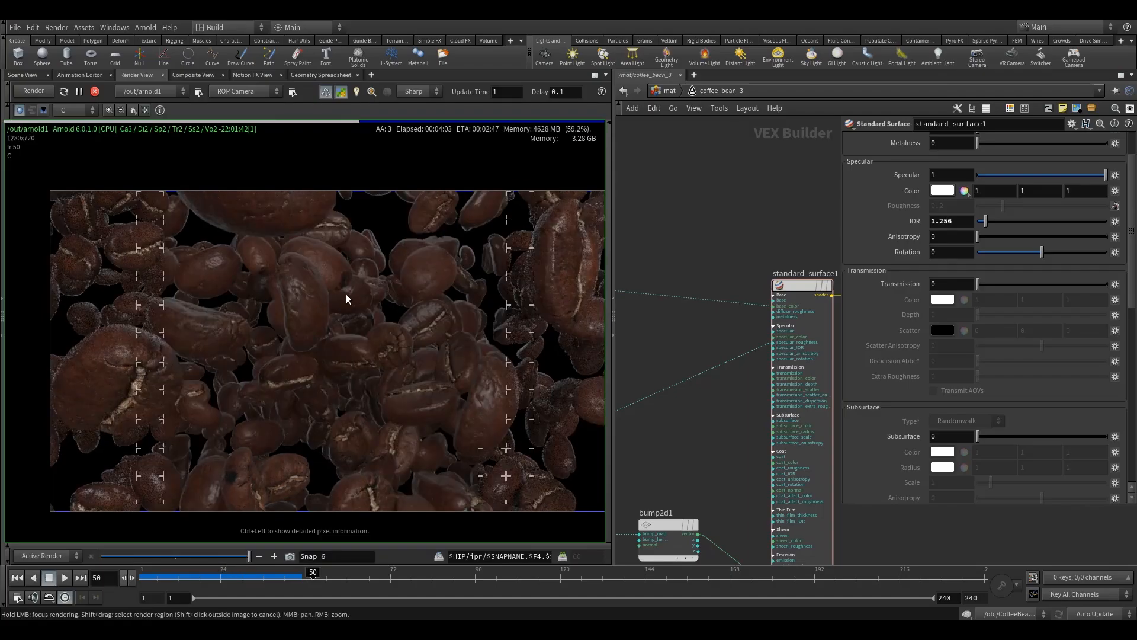